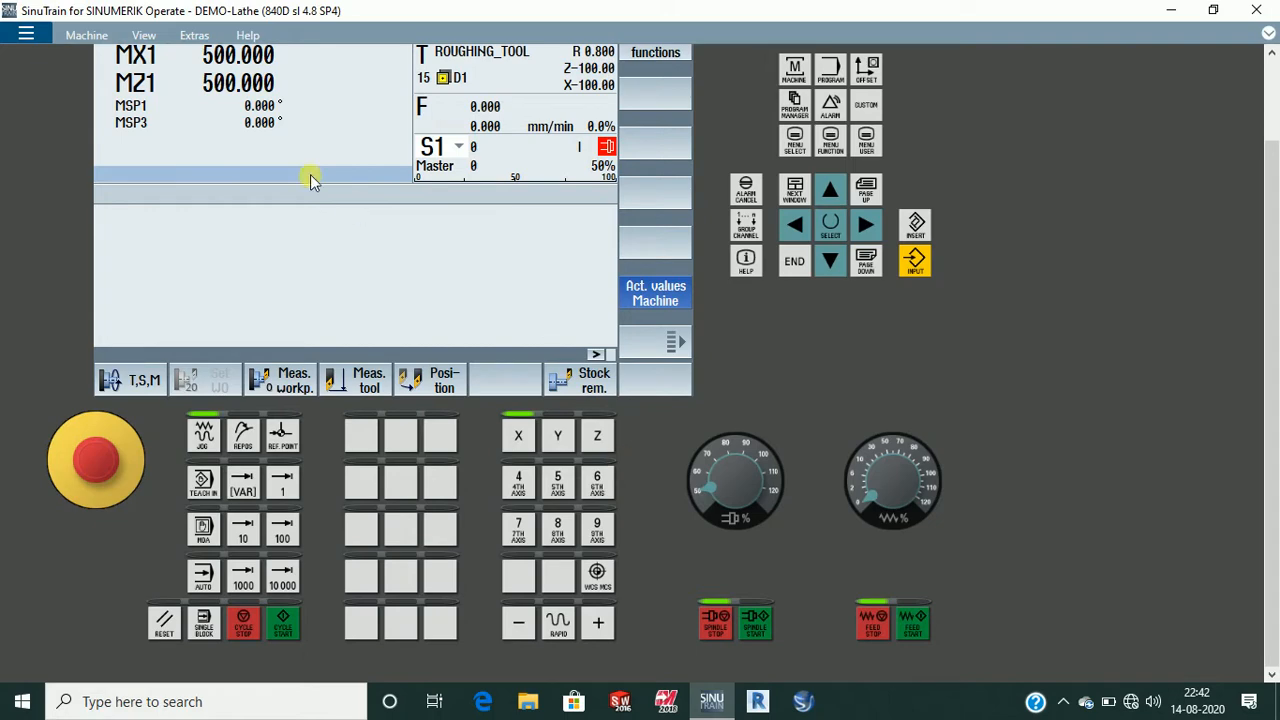
- Show the REPOS and REF.POINT operating modes, and return the machine to JOG mode
left_click(242, 440)
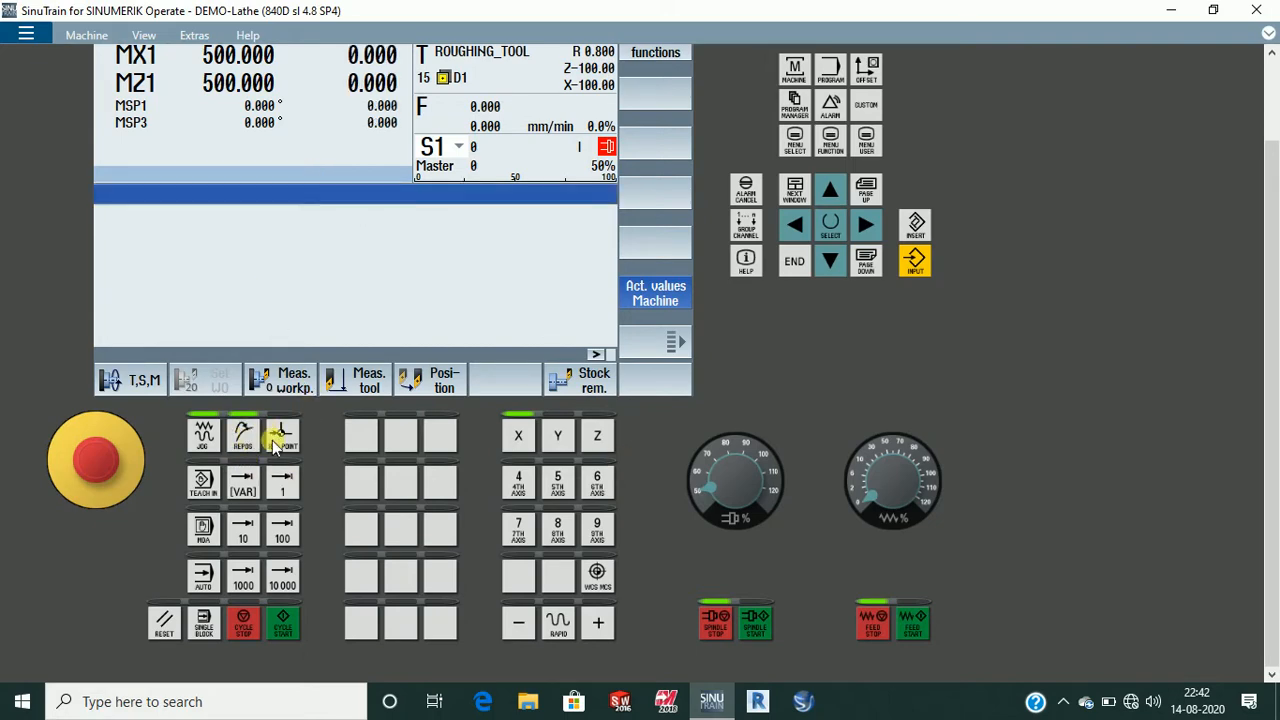
scroll(275, 437, "up", 1)
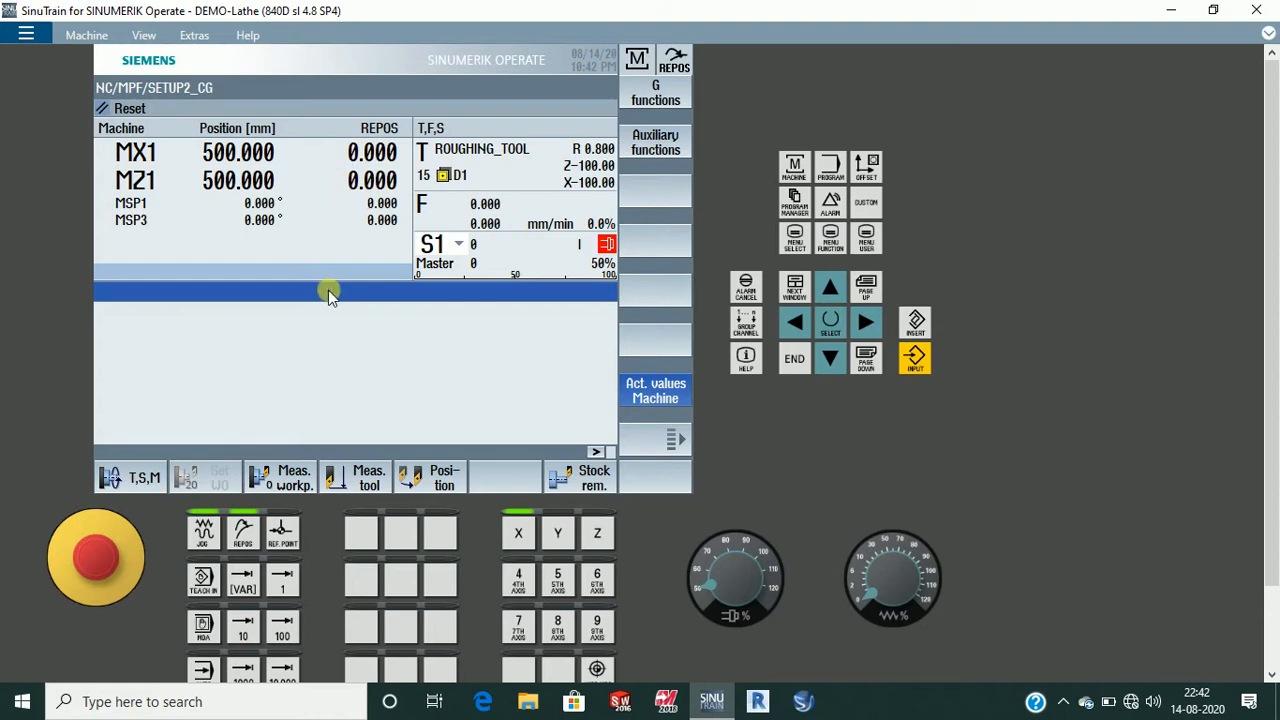
left_click(204, 531)
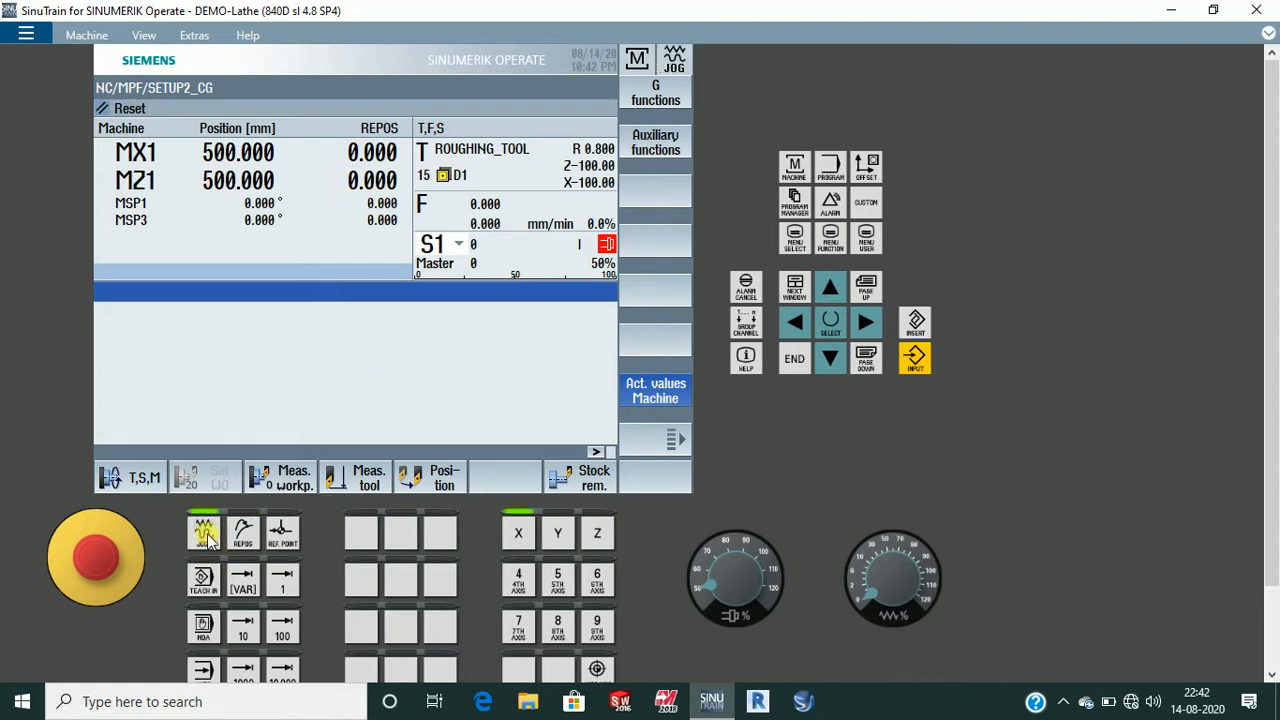
left_click(284, 533)
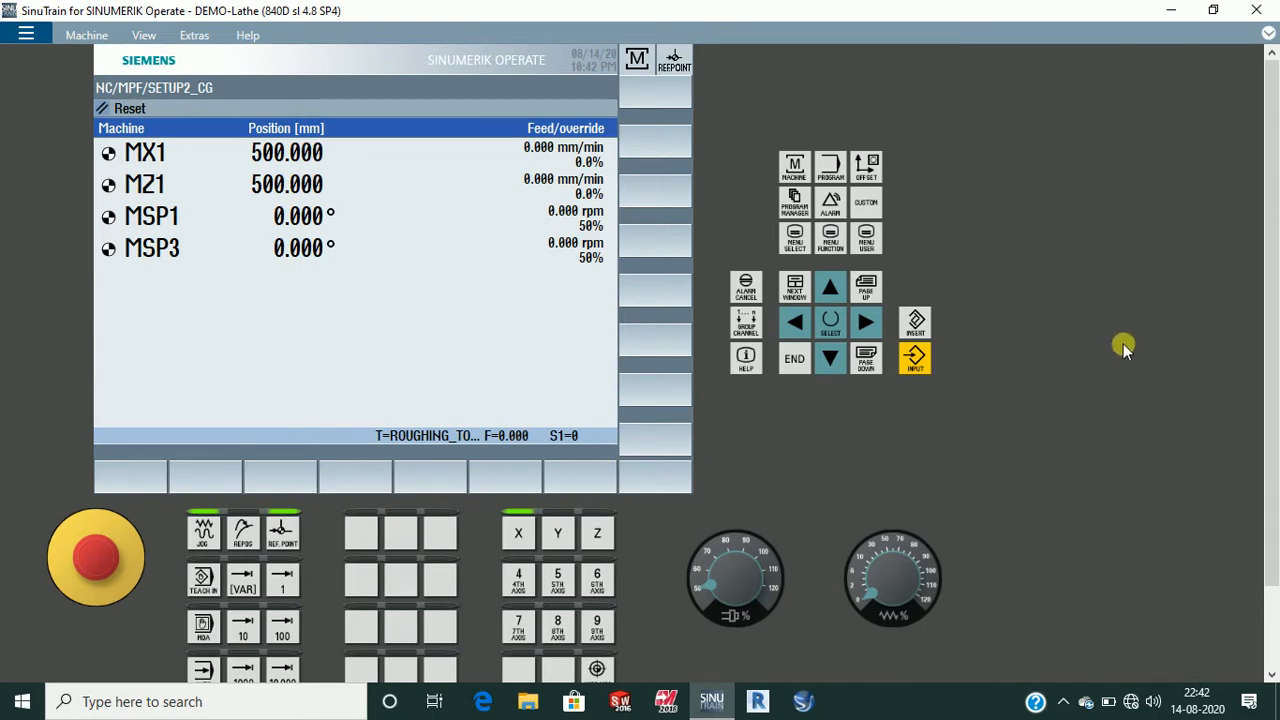
left_click_drag(1274, 286, 1272, 386)
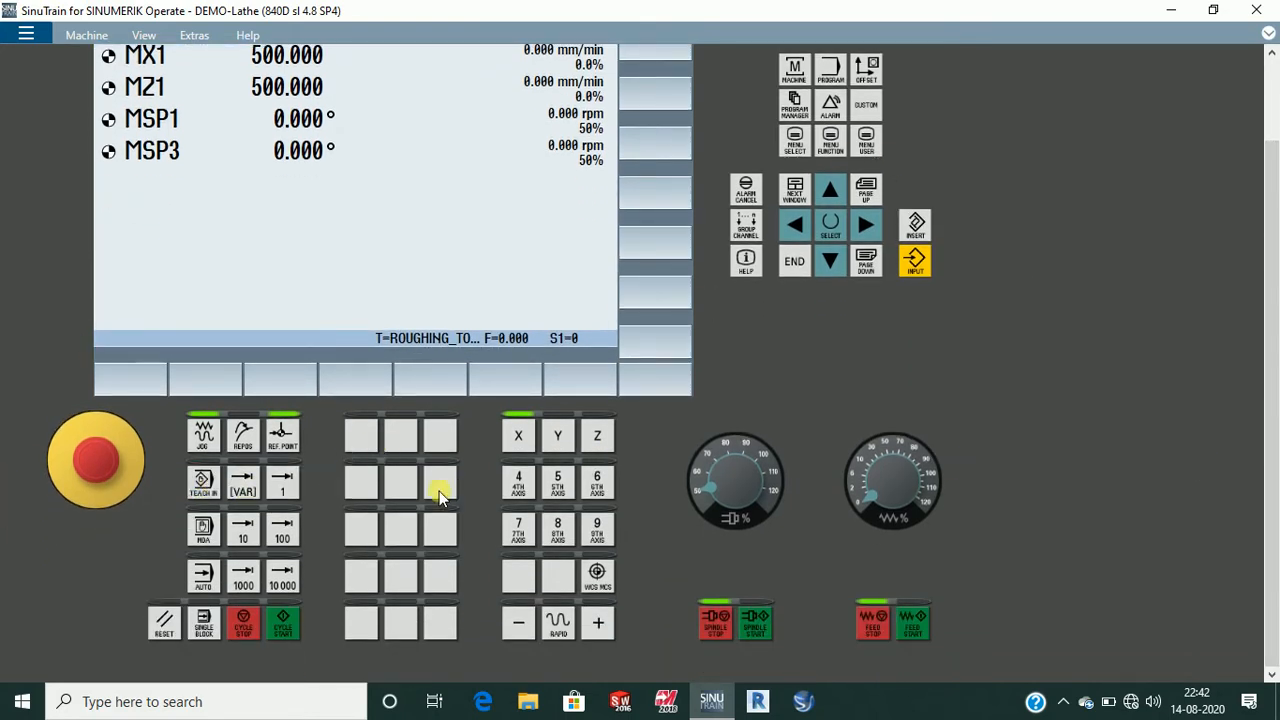
left_click(203, 433)
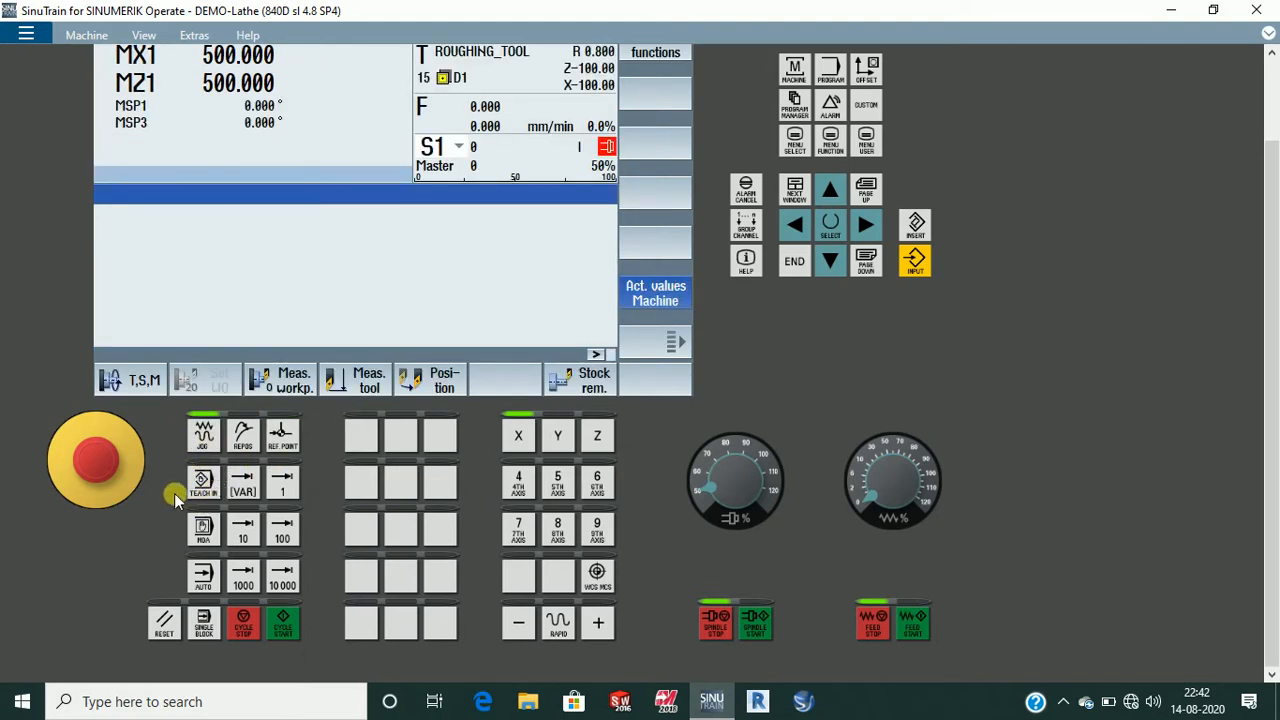
- Enable both the feed and the spindle on the machine control panel
left_click(199, 484)
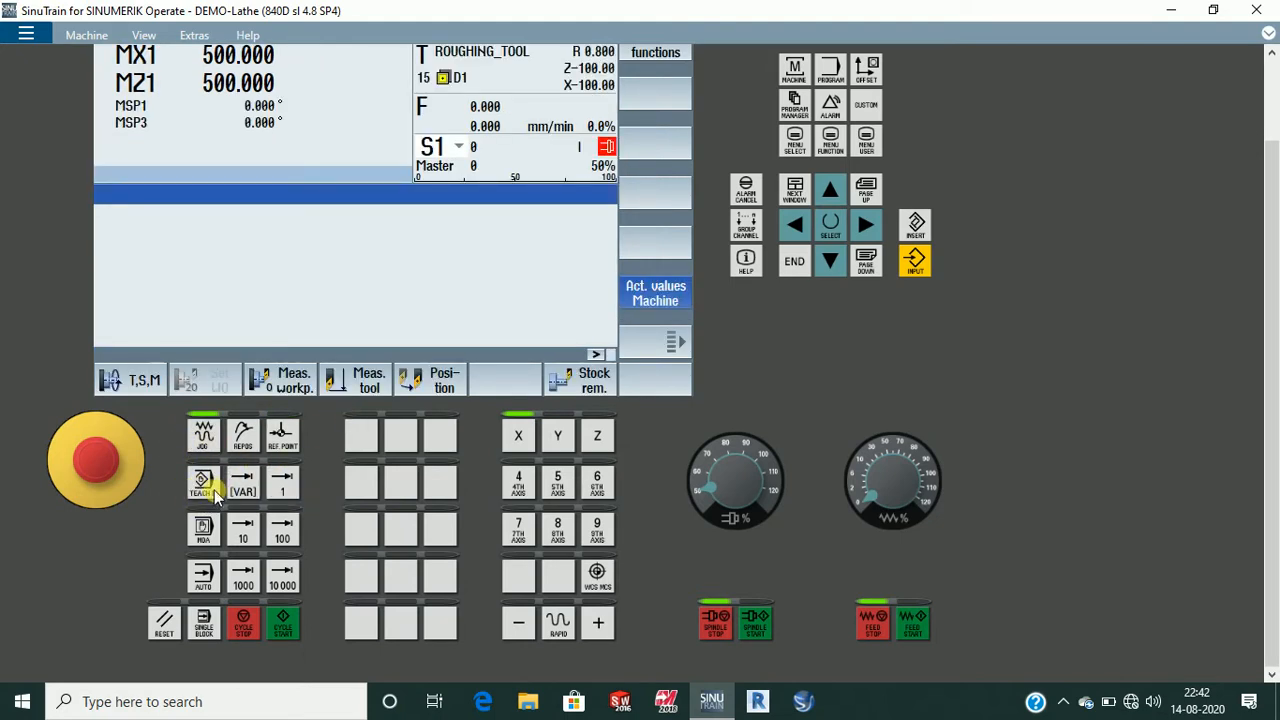
left_click(283, 487)
left_click(918, 630)
left_click(756, 625)
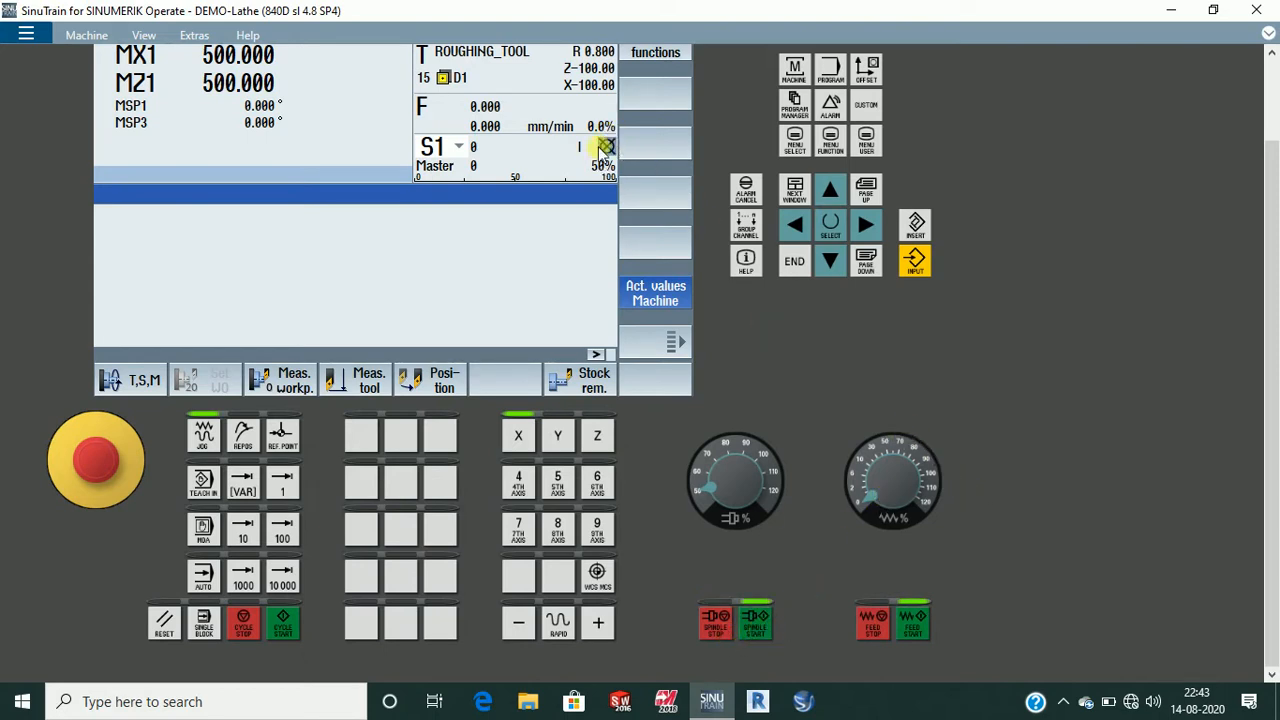
- Stop the spindle and enable it again
left_click(716, 622)
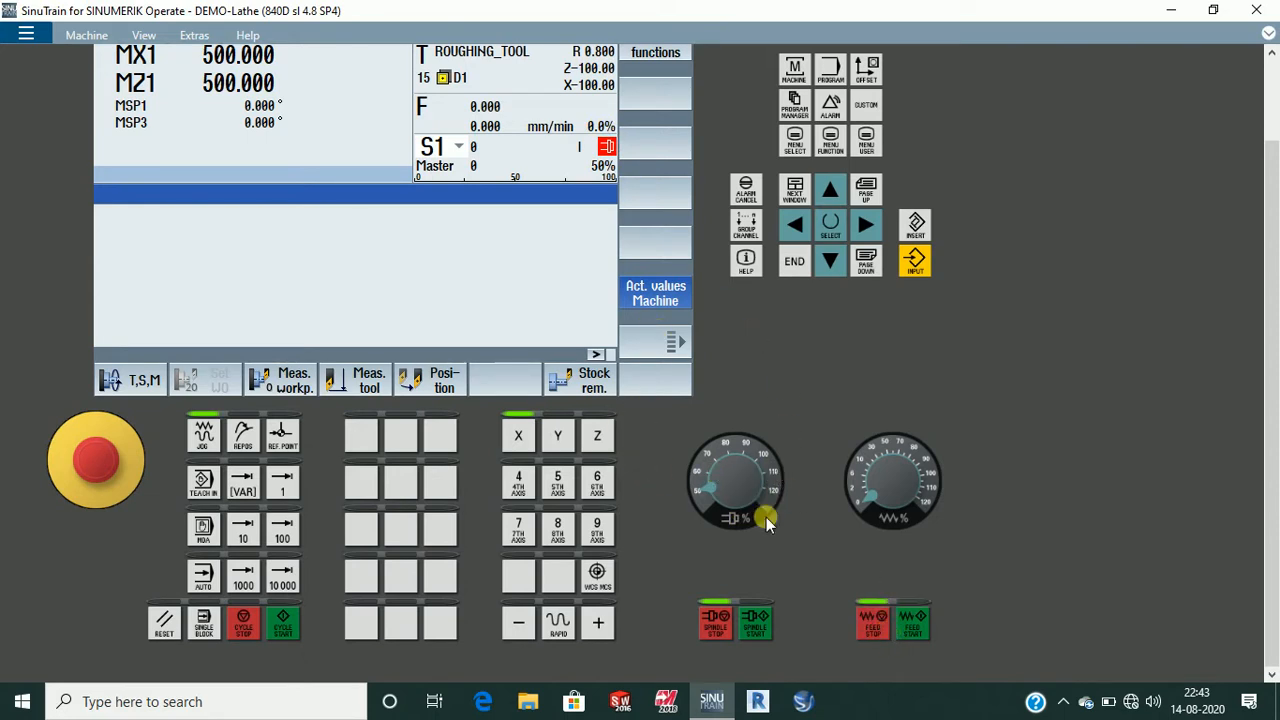
left_click(764, 621)
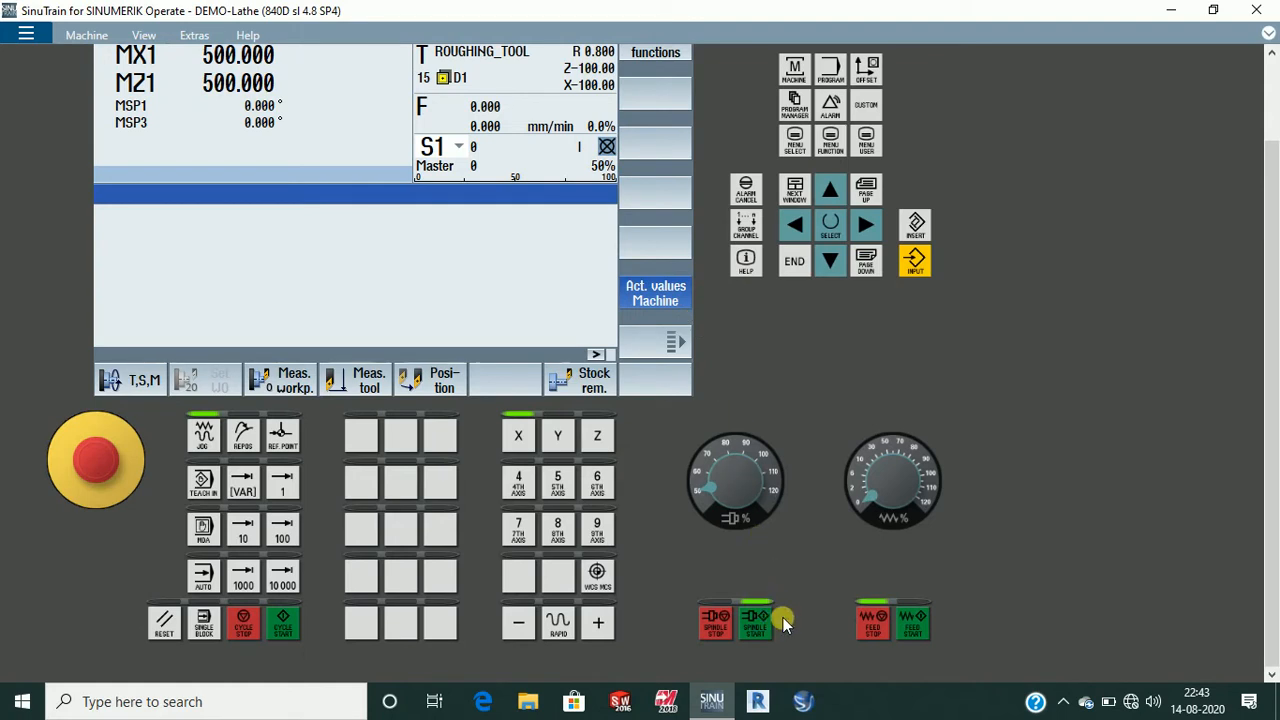
left_click_drag(710, 487, 720, 524)
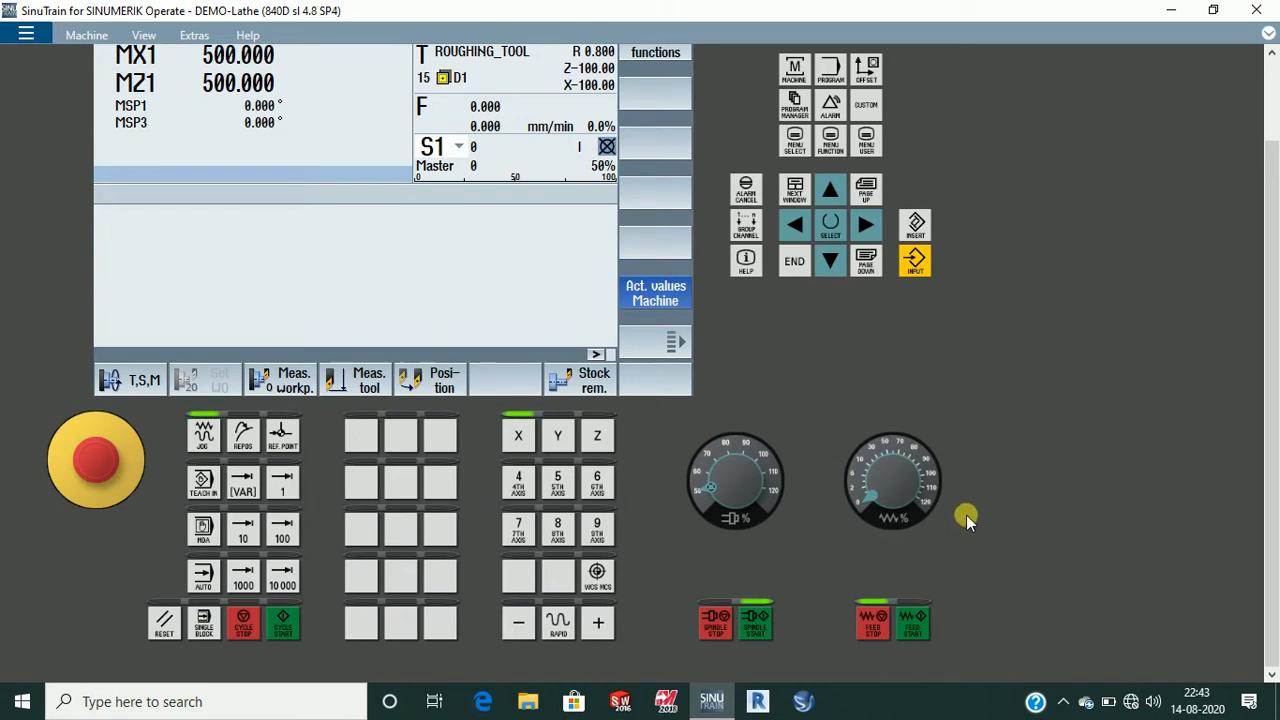
- Enable the feed and set the feed override to 80%
left_click(913, 620)
left_click(915, 627)
left_click_drag(889, 449, 909, 455)
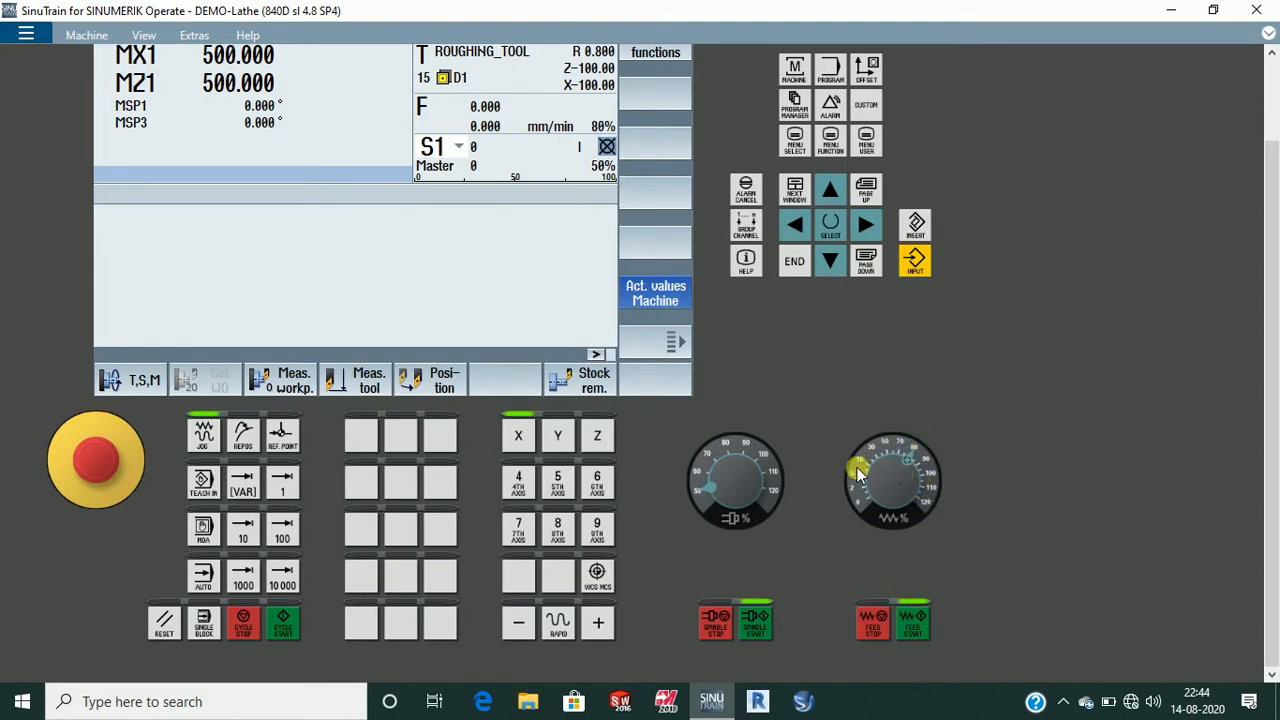
left_click_drag(940, 492, 926, 460)
- Switch the actual value display from machine coordinates to workpiece coordinates
scroll(1147, 304, "up", 1)
scroll(1152, 304, "down", 1)
scroll(1152, 304, "up", 1)
scroll(1166, 306, "down", 1)
left_click(662, 303)
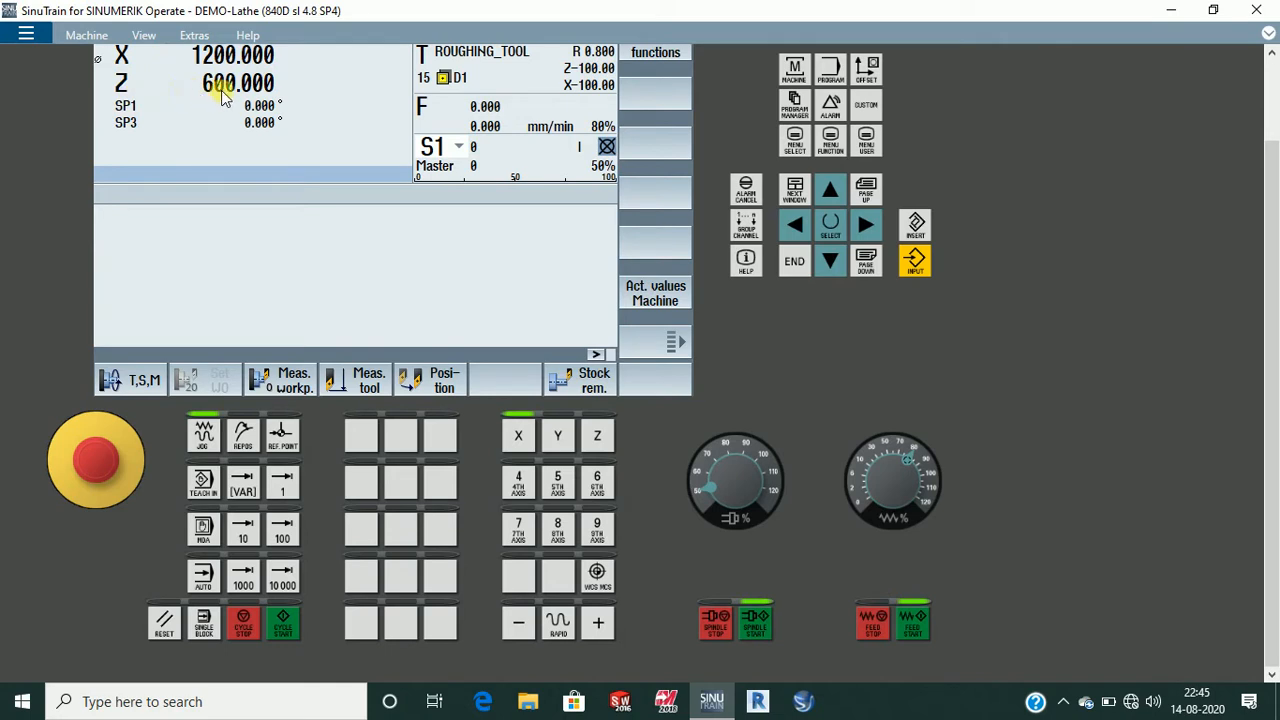
- Choose the 100 increment, set the feed override to 100%, and step the X axis in the minus direction to 1199.000
left_click(285, 538)
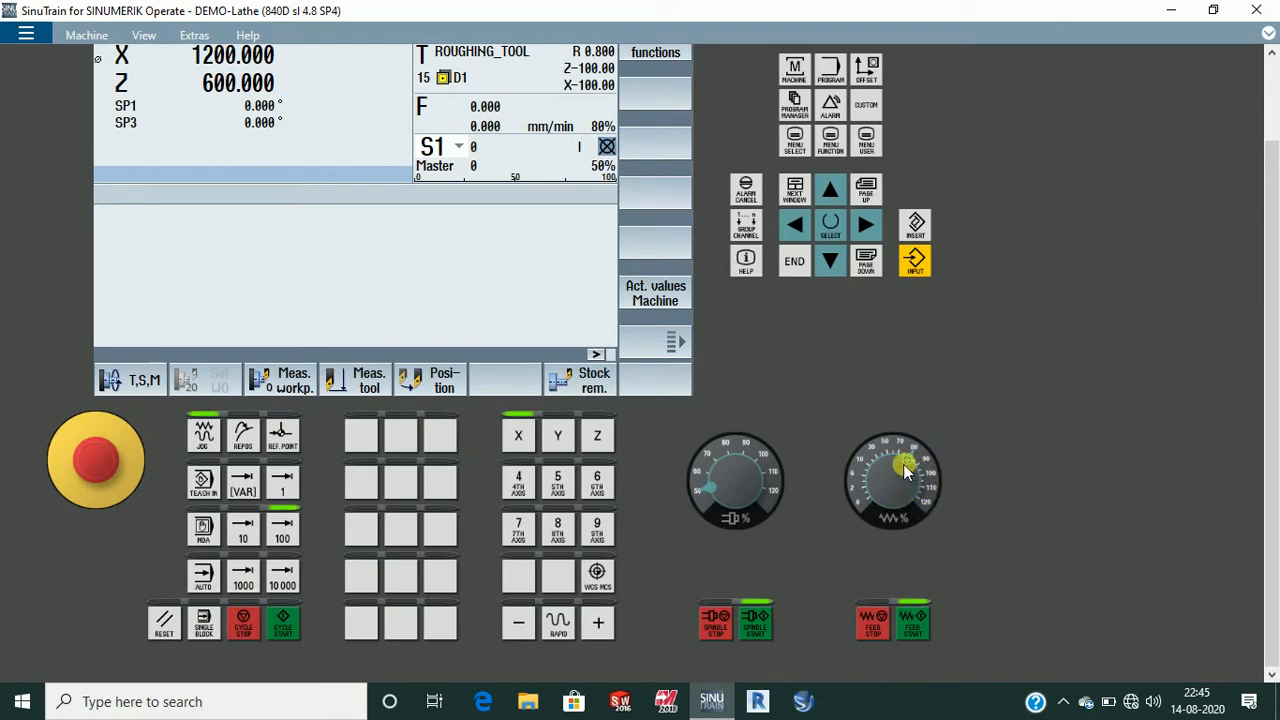
left_click_drag(911, 456, 929, 510)
left_click(520, 624)
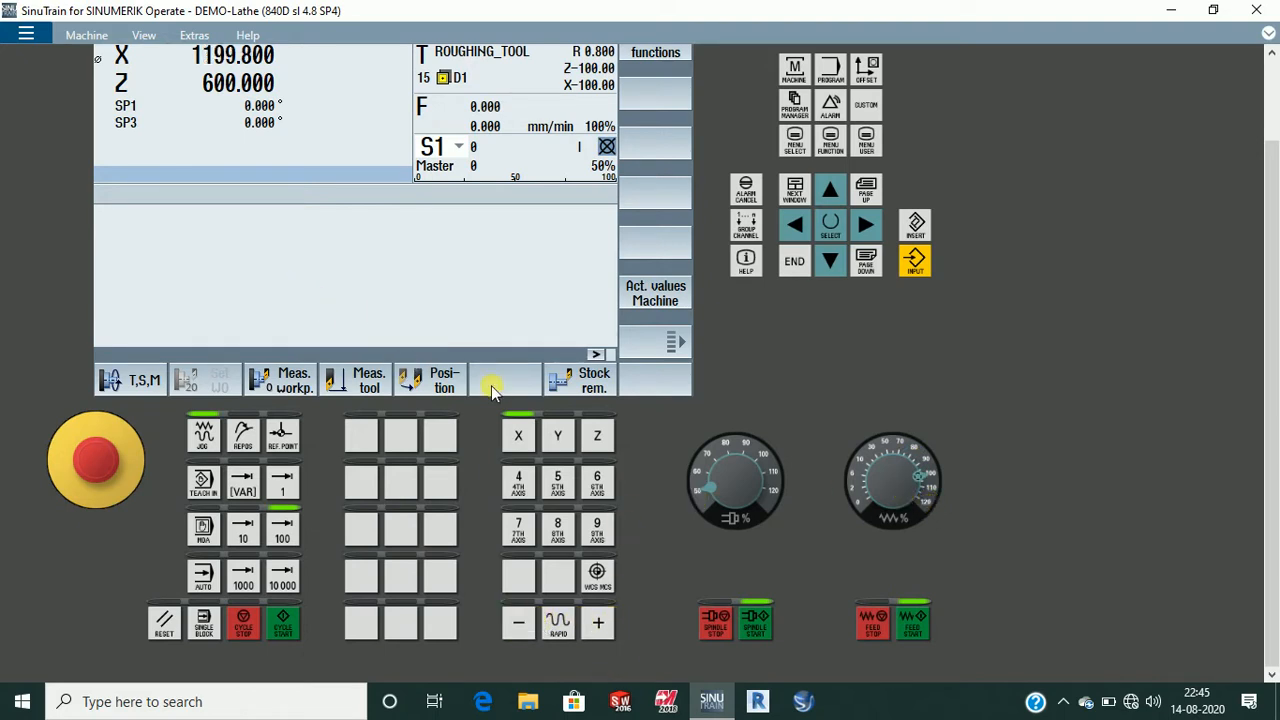
left_click(518, 620)
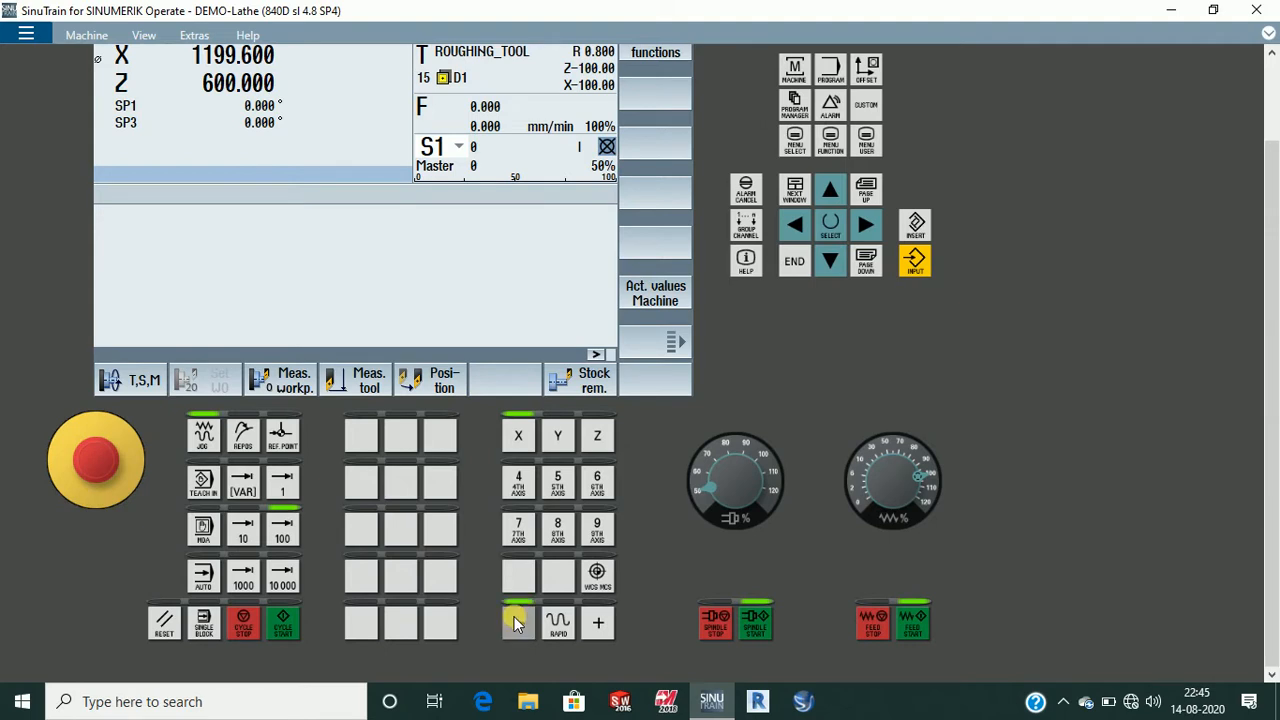
left_click(518, 622)
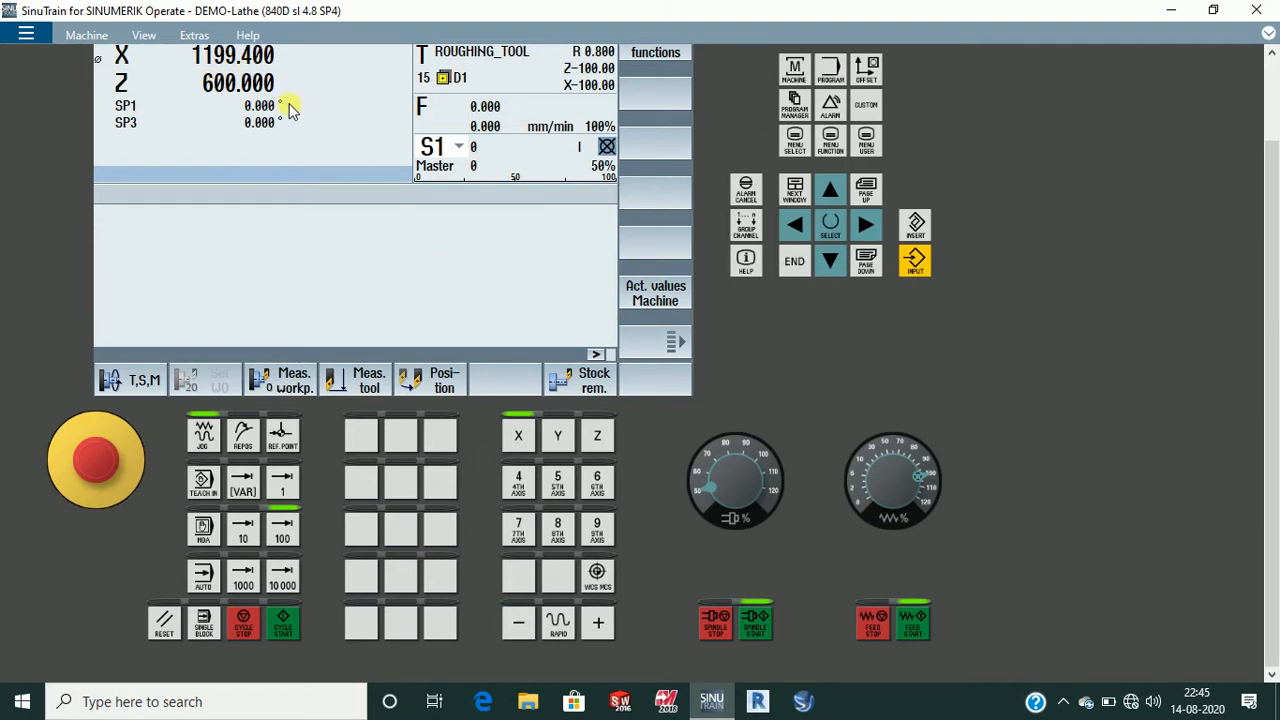
left_click(519, 625)
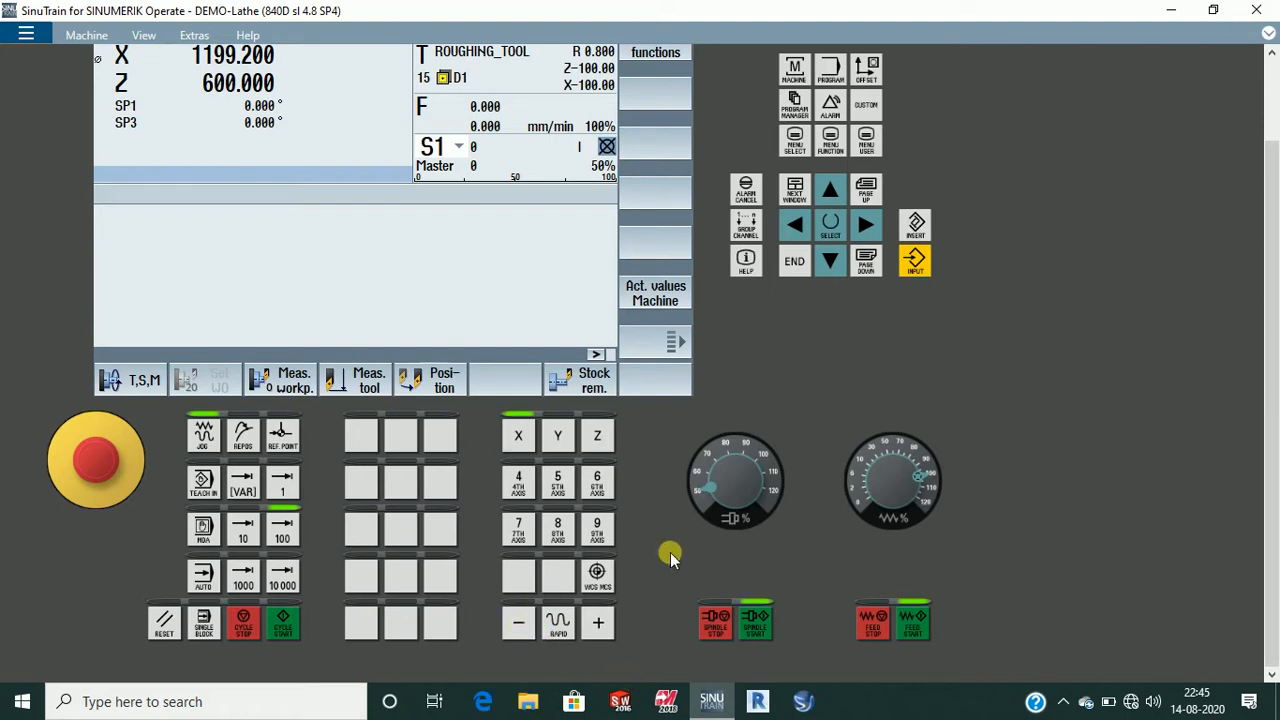
left_click(522, 625)
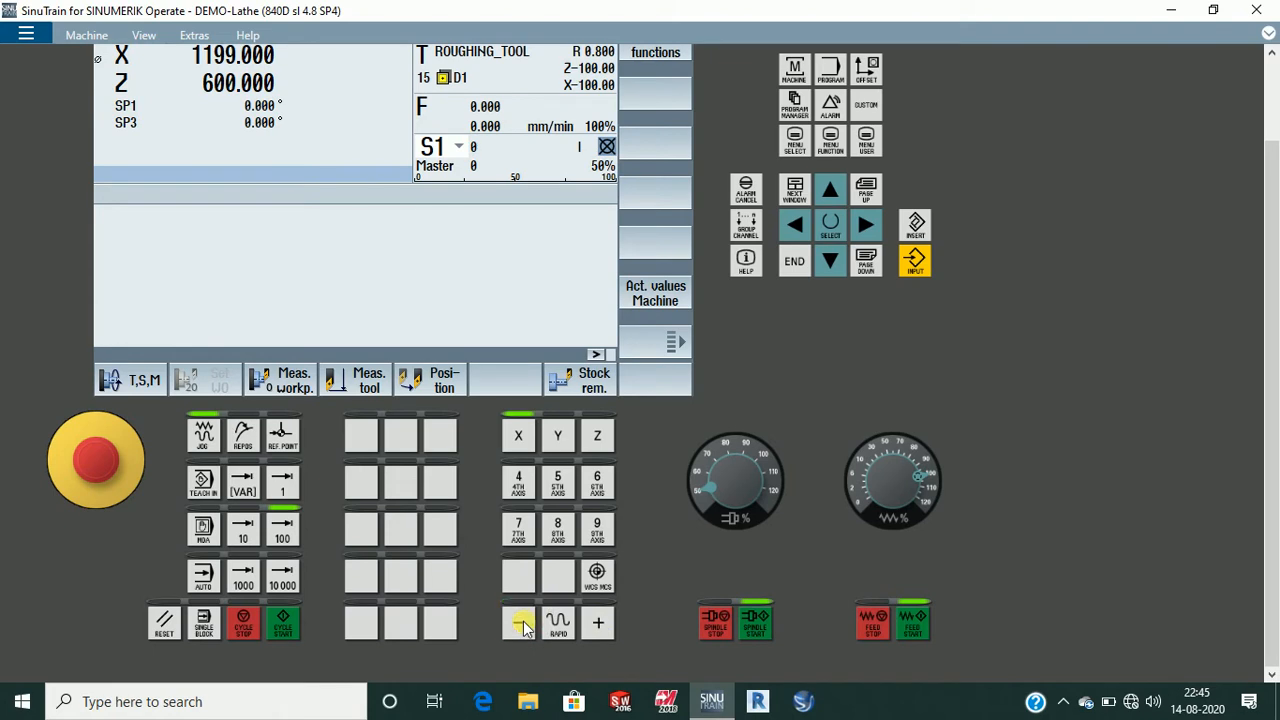
- Step the X axis further in the minus direction, and move it back in the plus direction to 1198.800
left_click(522, 625)
left_click(522, 625)
left_click(522, 625)
left_click(522, 625)
left_click(522, 625)
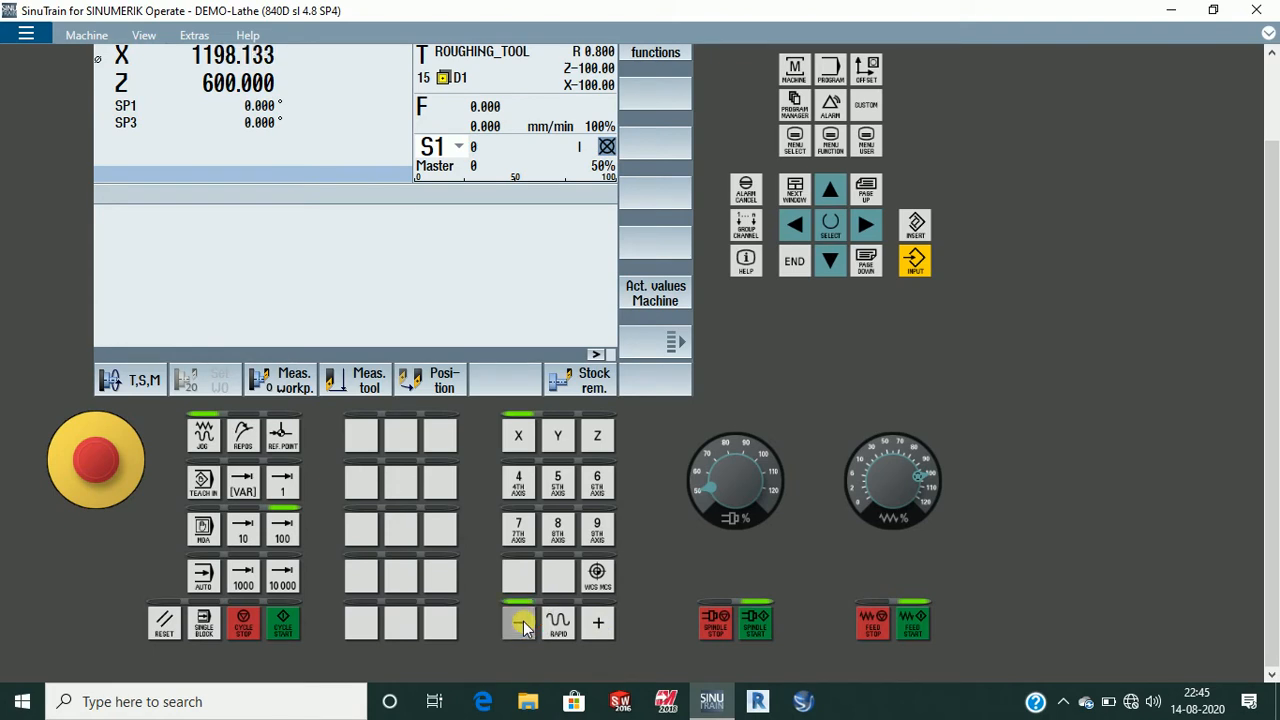
left_click(605, 627)
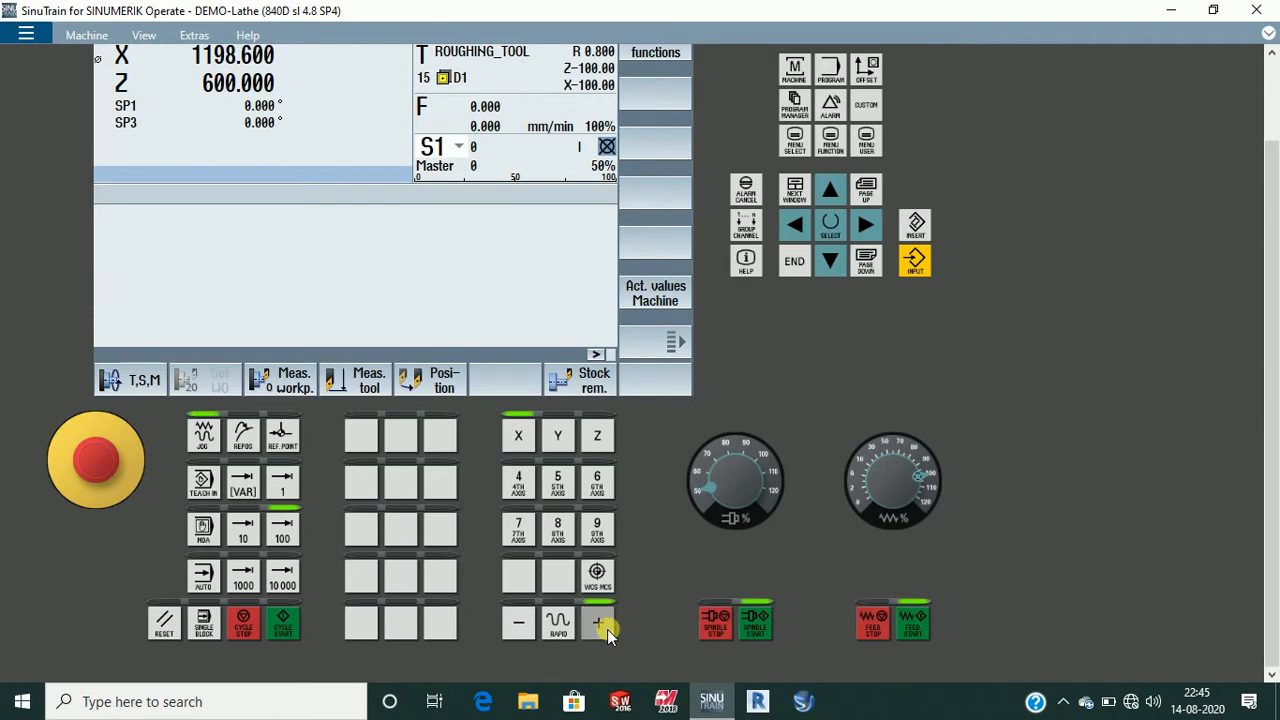
left_click(605, 627)
- Select the Z axis with the 1000 increment and step it in the plus direction to 609.000
left_click(599, 435)
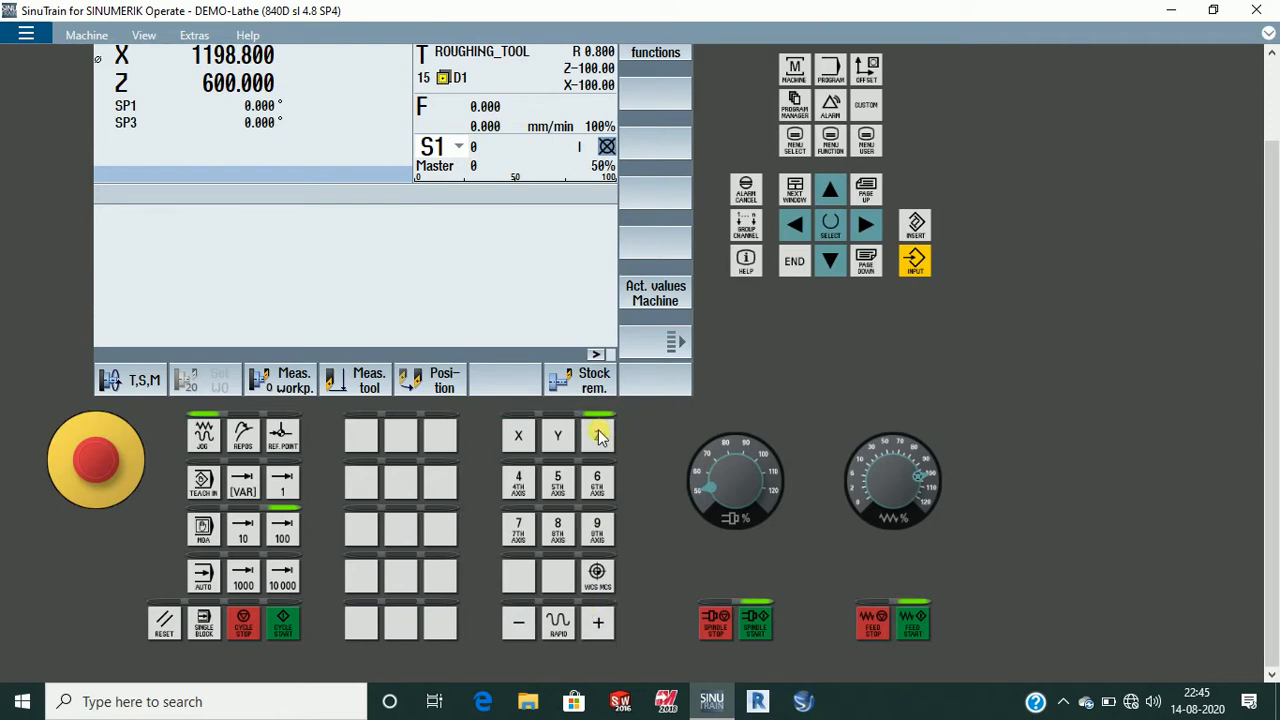
left_click(246, 580)
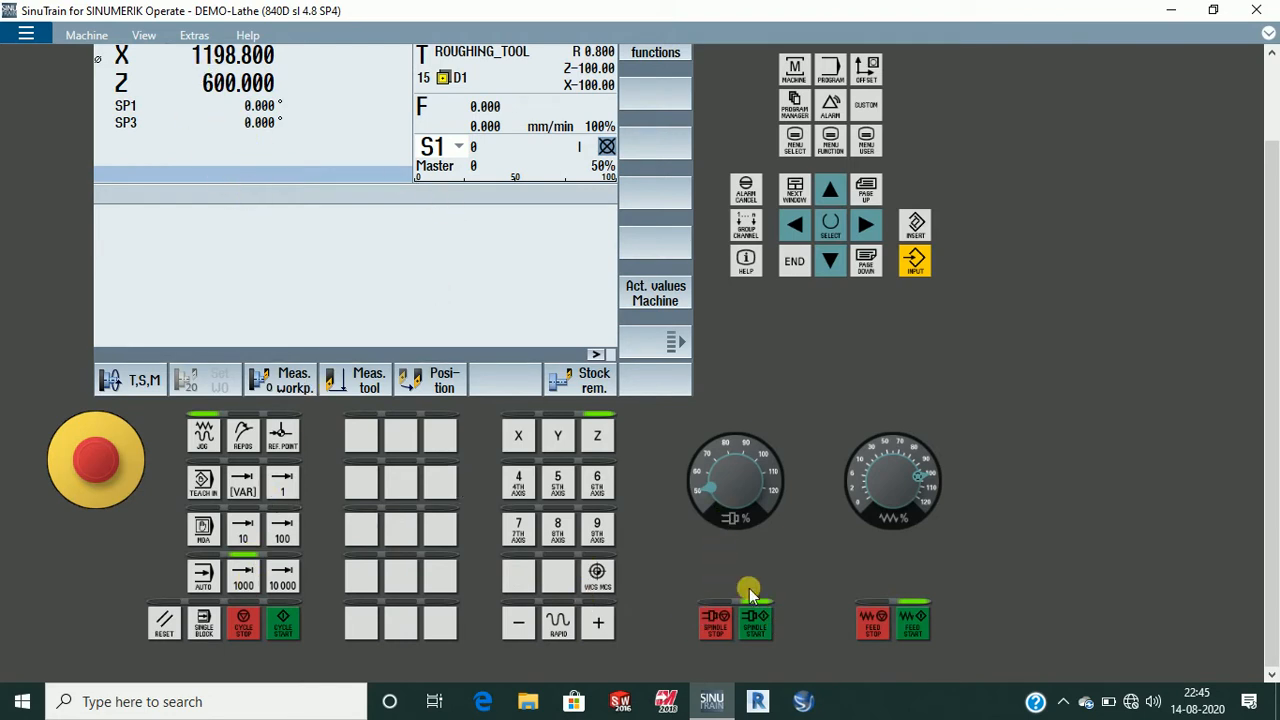
left_click(599, 626)
left_click(599, 626)
left_click(599, 626)
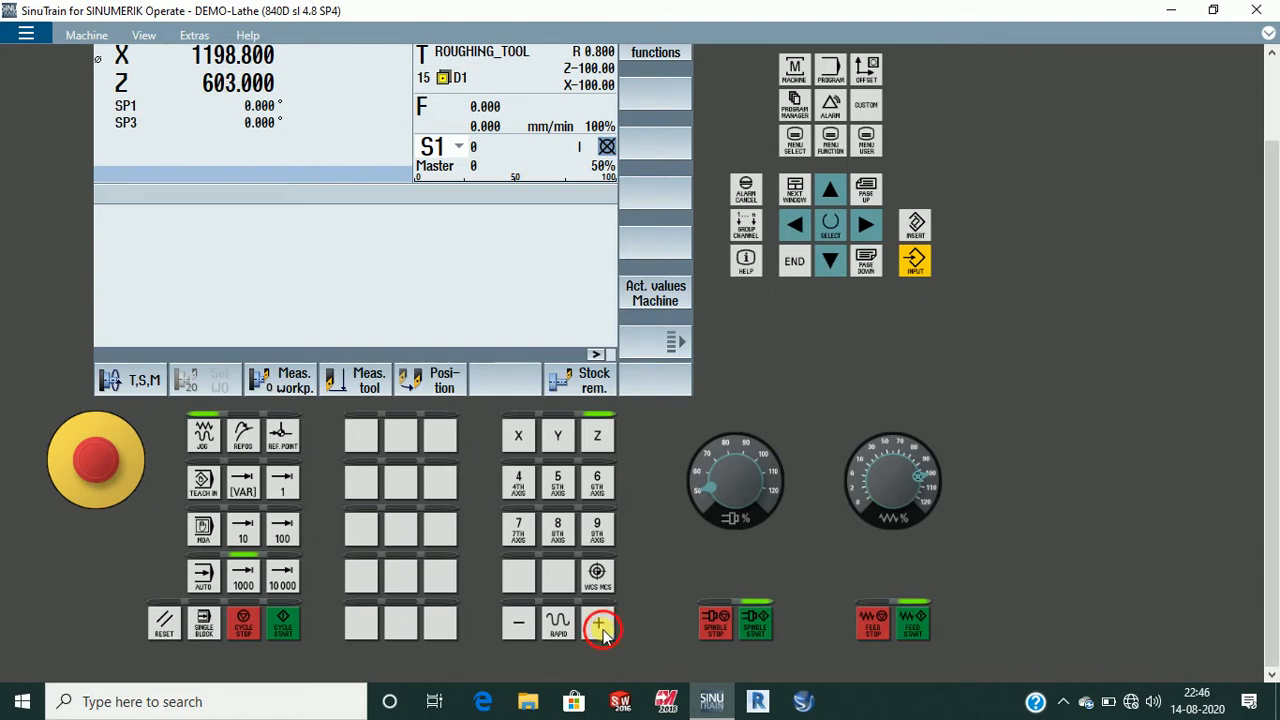
left_click(599, 626)
left_click(599, 626)
left_click(599, 626)
left_click(599, 626)
left_click(599, 626)
left_click(598, 626)
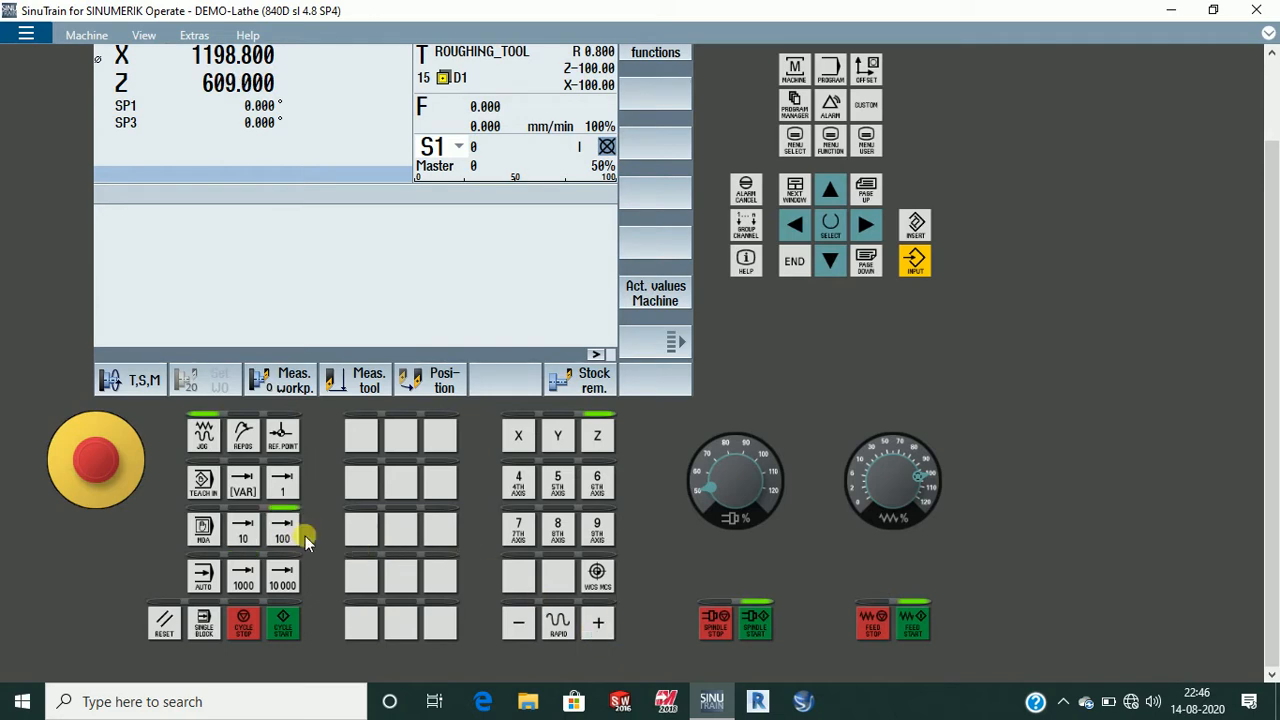
- Step the Z axis in the plus direction to 609.500 using the 100 increment
left_click(608, 624)
left_click(610, 625)
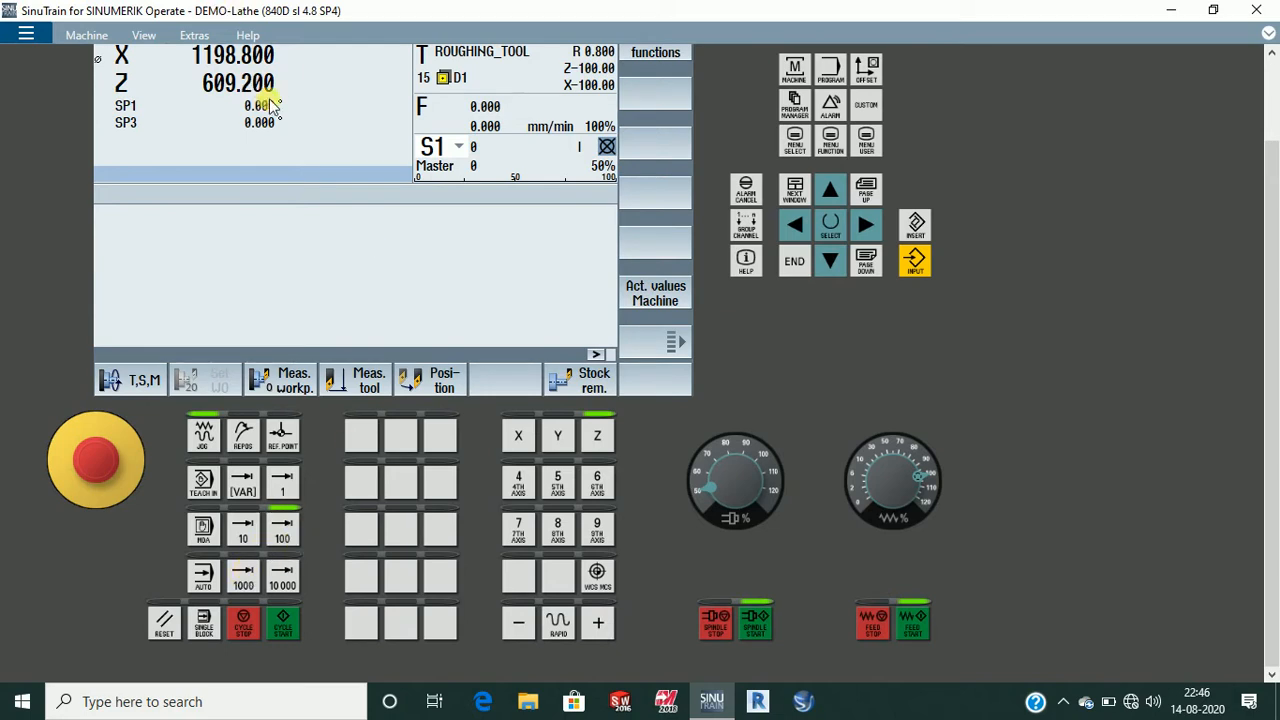
left_click(598, 625)
left_click(598, 625)
left_click(600, 627)
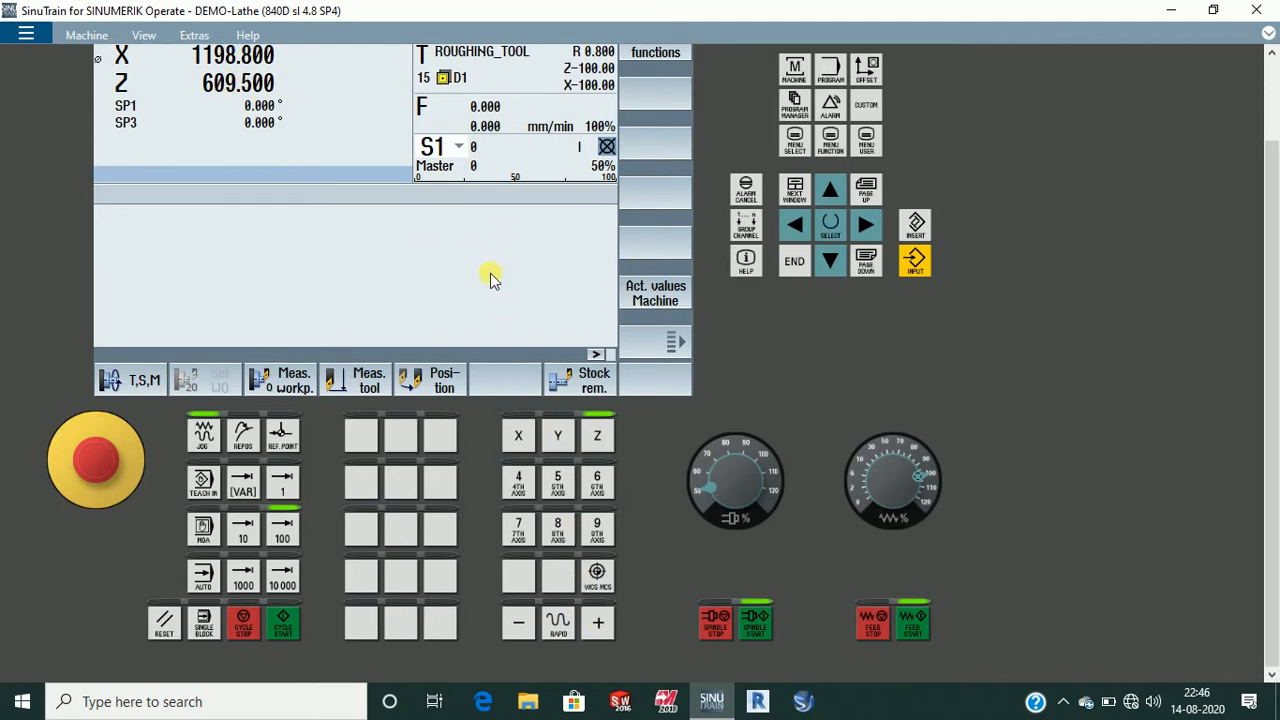
- Choose the 10 000 increment and step the Z axis in the plus direction to 639.500
left_click(283, 580)
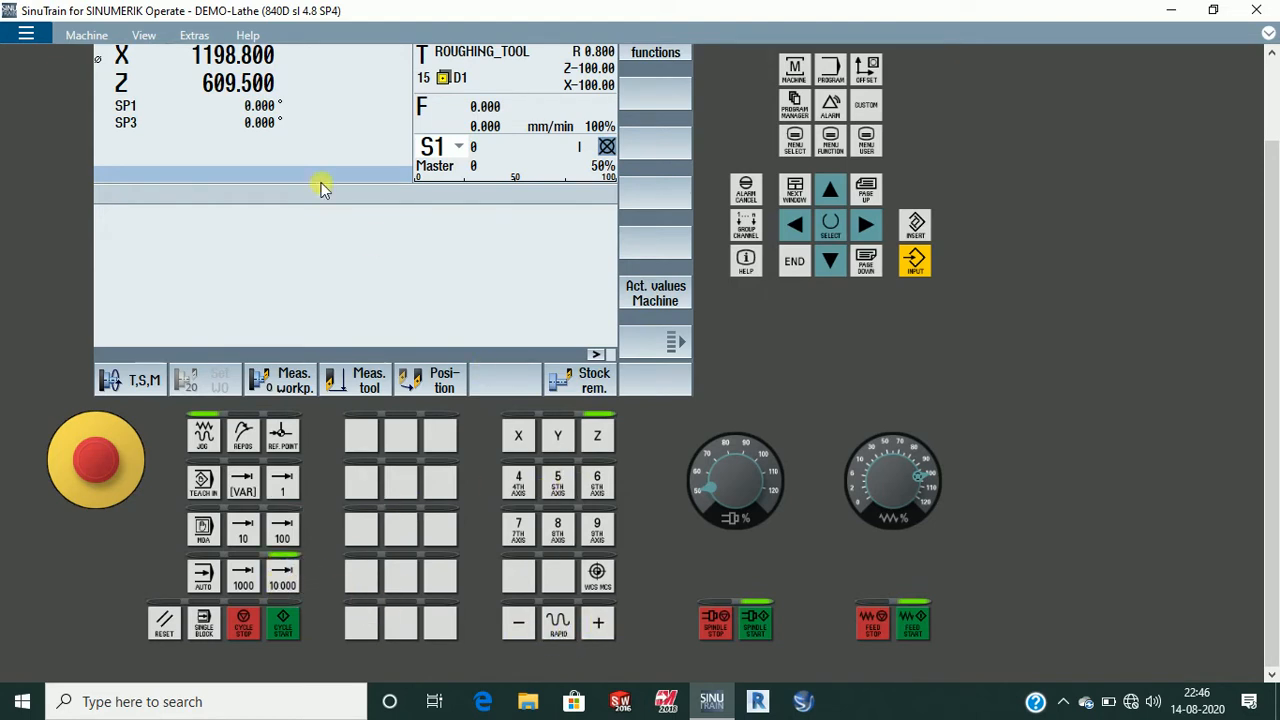
left_click(600, 626)
left_click(599, 623)
left_click(599, 623)
- Choose the 10 increment and step the Z axis in the plus direction to 639.530
left_click(250, 533)
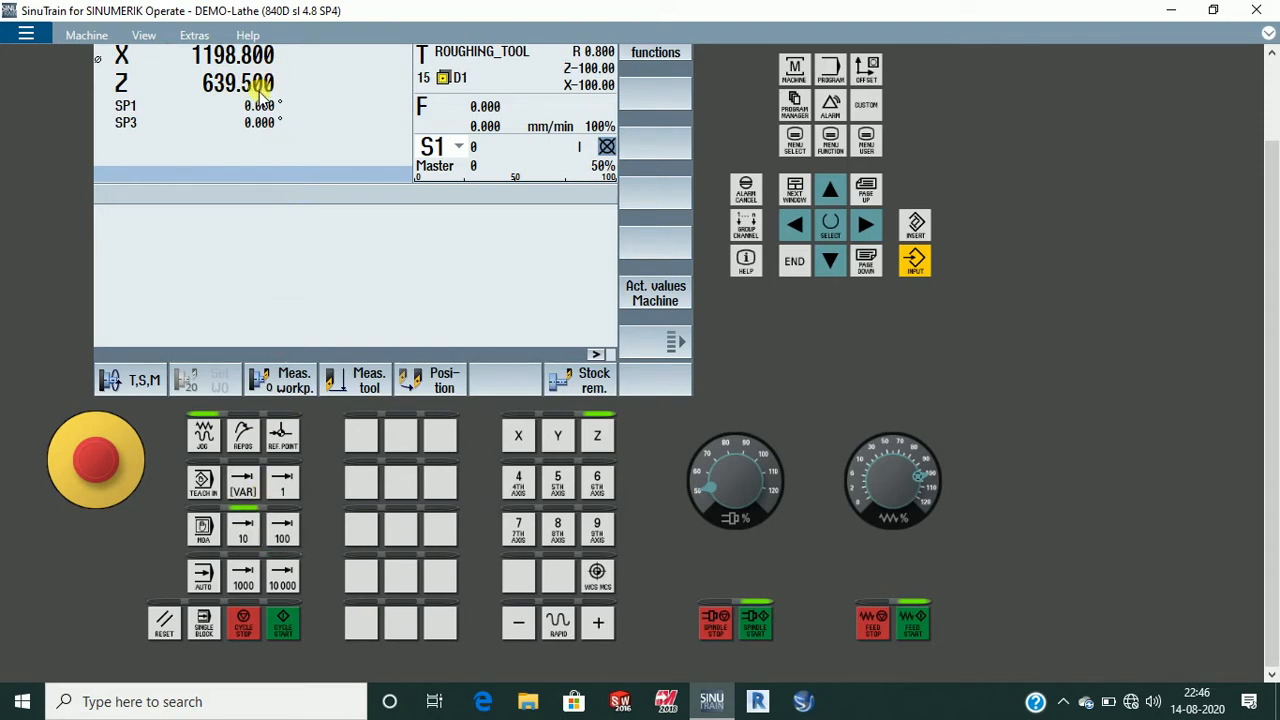
left_click(598, 622)
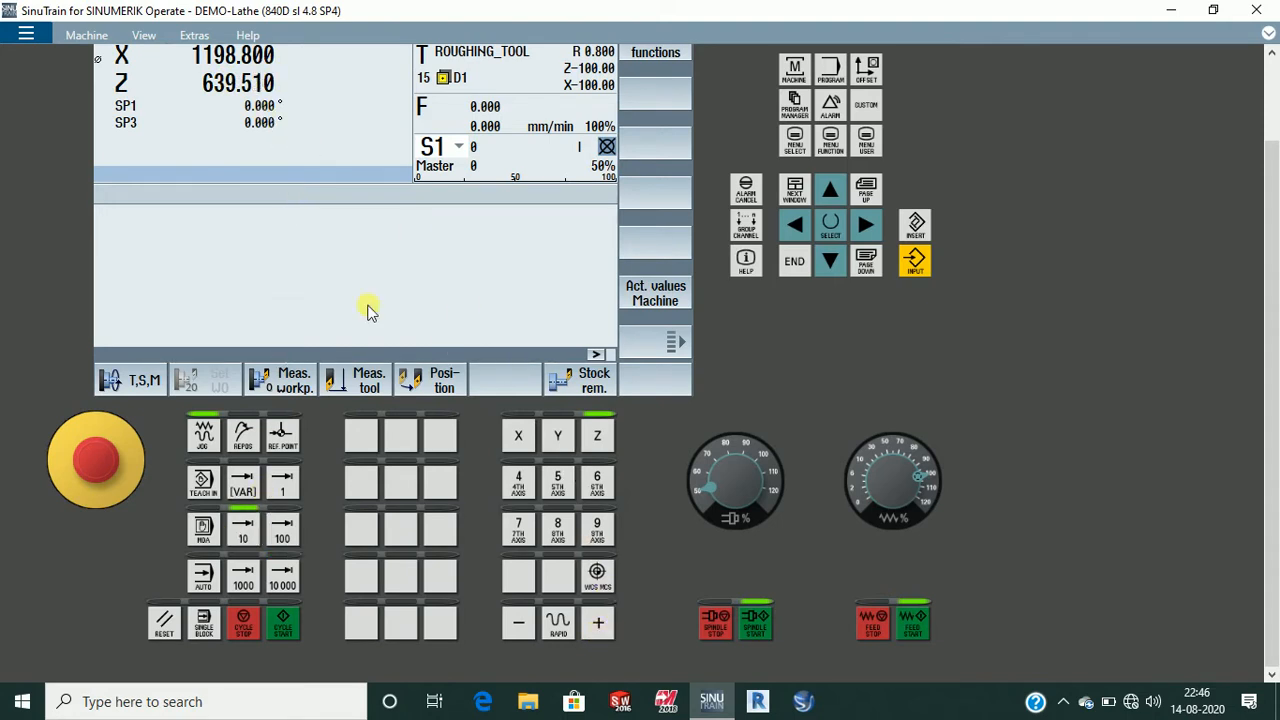
left_click(600, 624)
left_click(600, 624)
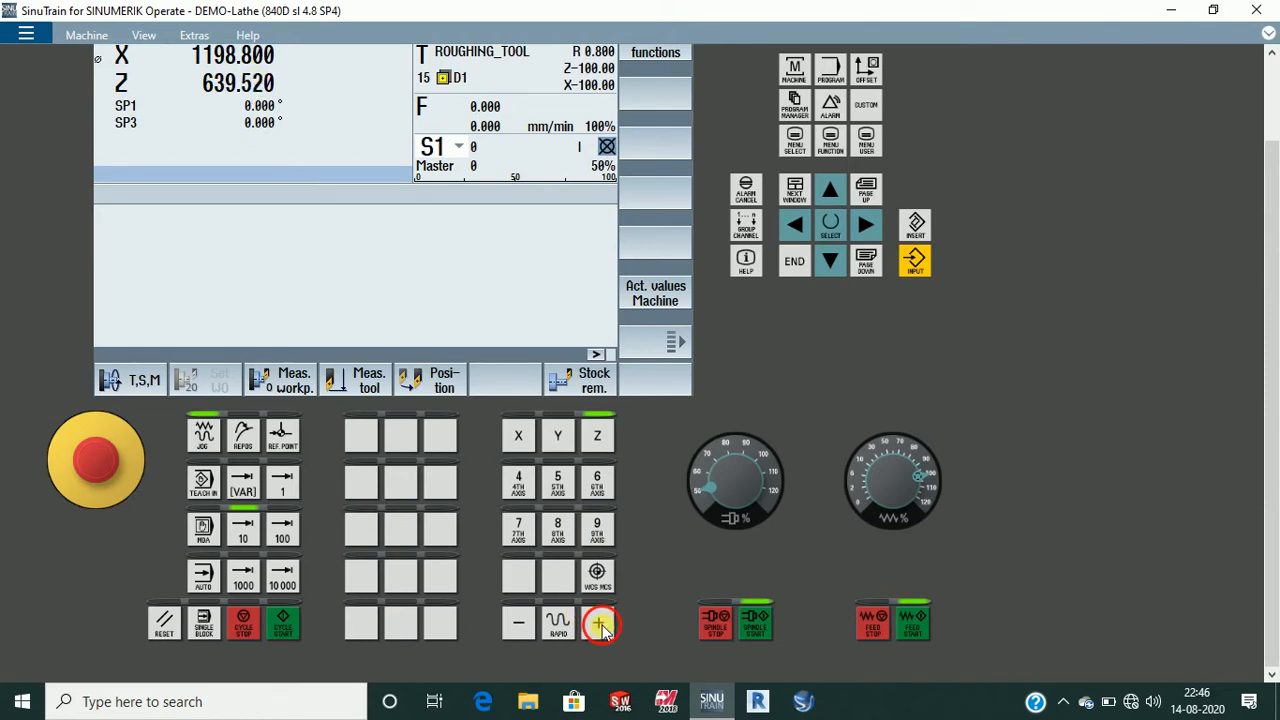
- Select the X axis with the 100 increment and step it in the plus direction to 1199.600
left_click(516, 440)
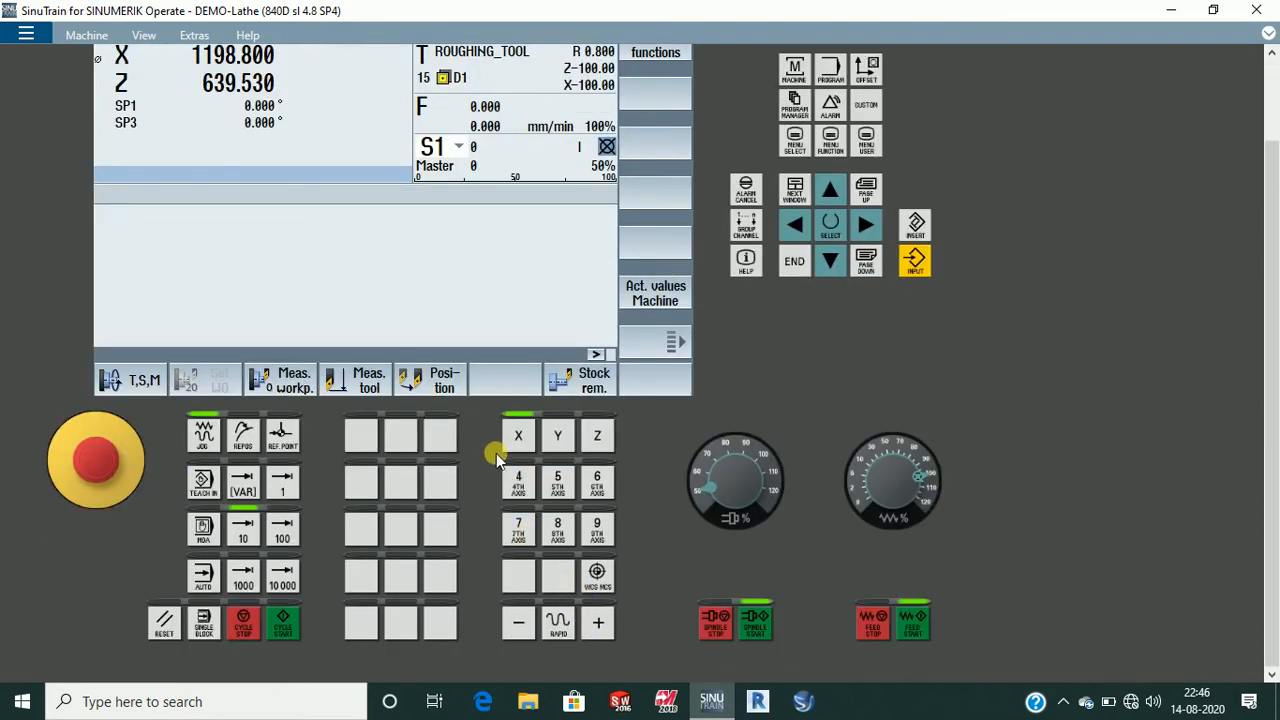
left_click(282, 530)
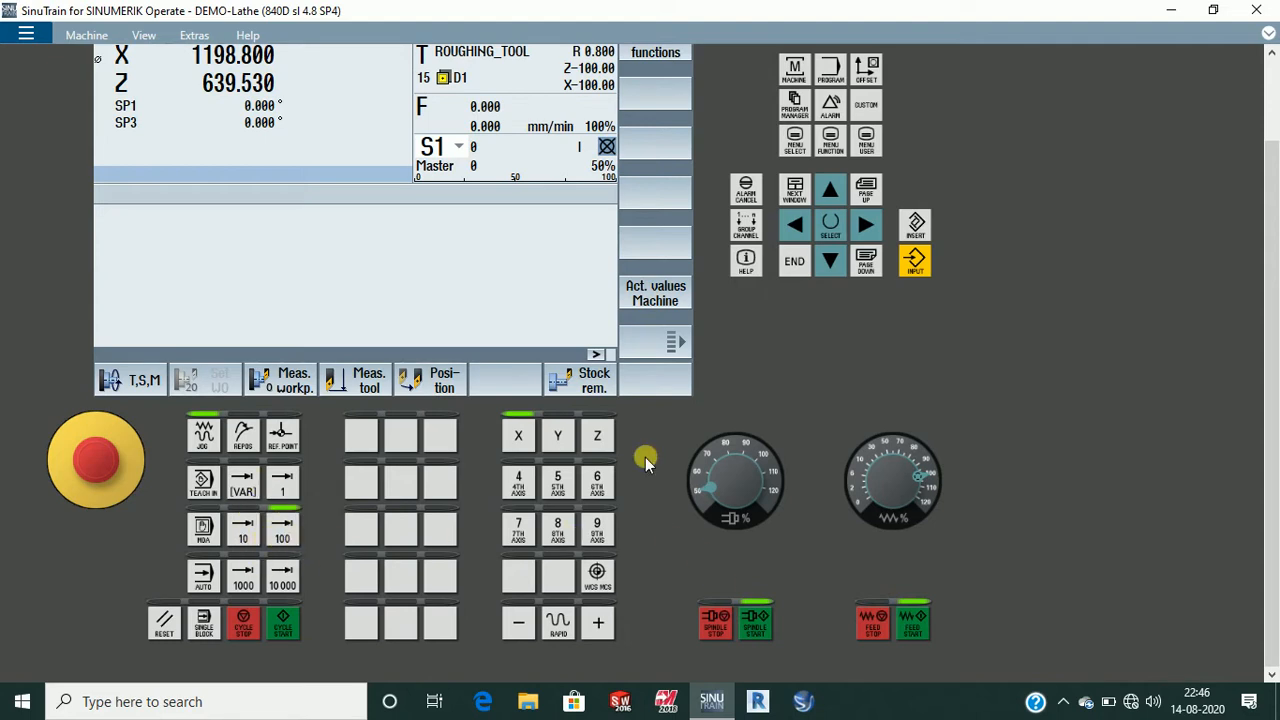
left_click(600, 621)
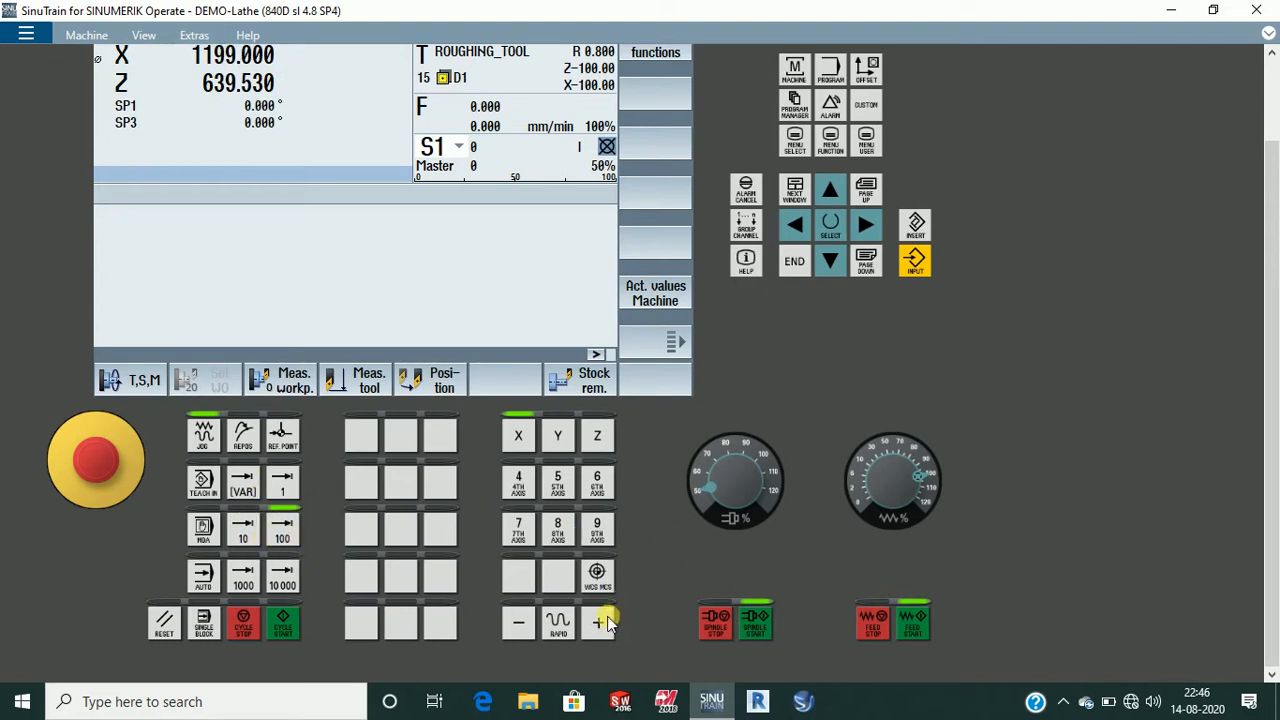
left_click(606, 620)
left_click(608, 620)
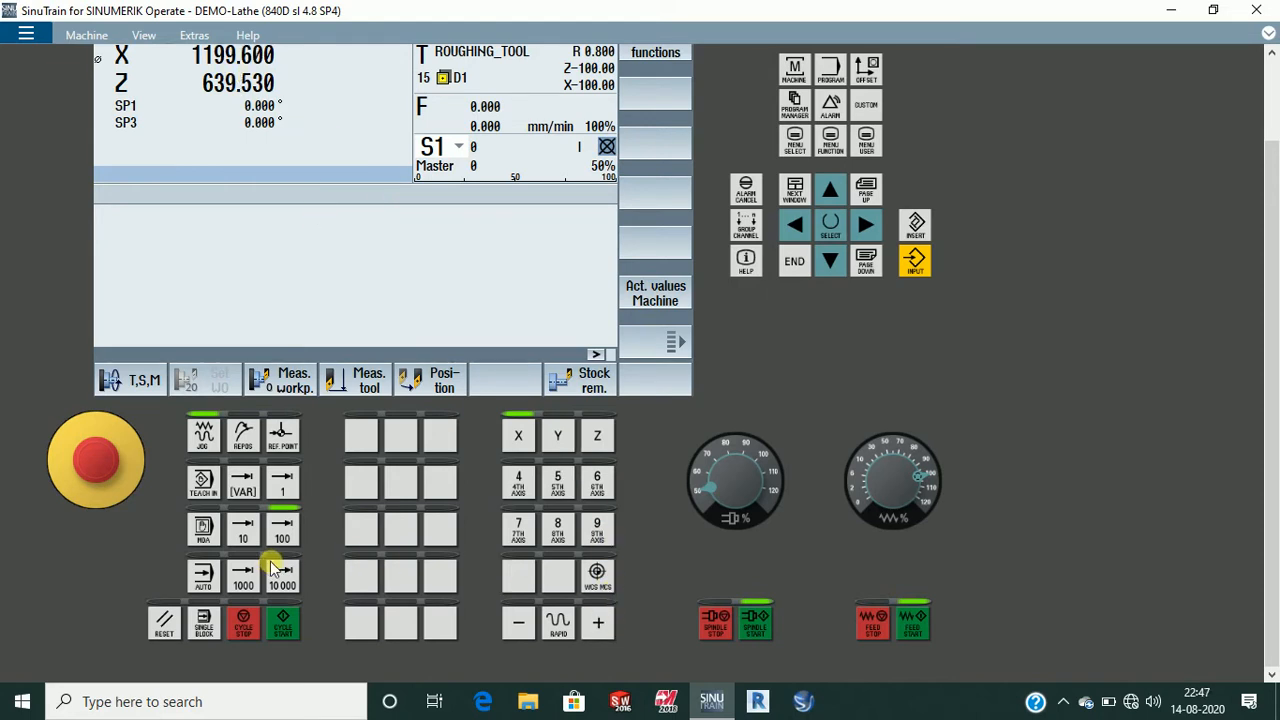
- Choose the 1000 increment and step the X axis in the plus direction to 1207.600
left_click(243, 578)
left_click(598, 620)
left_click(600, 620)
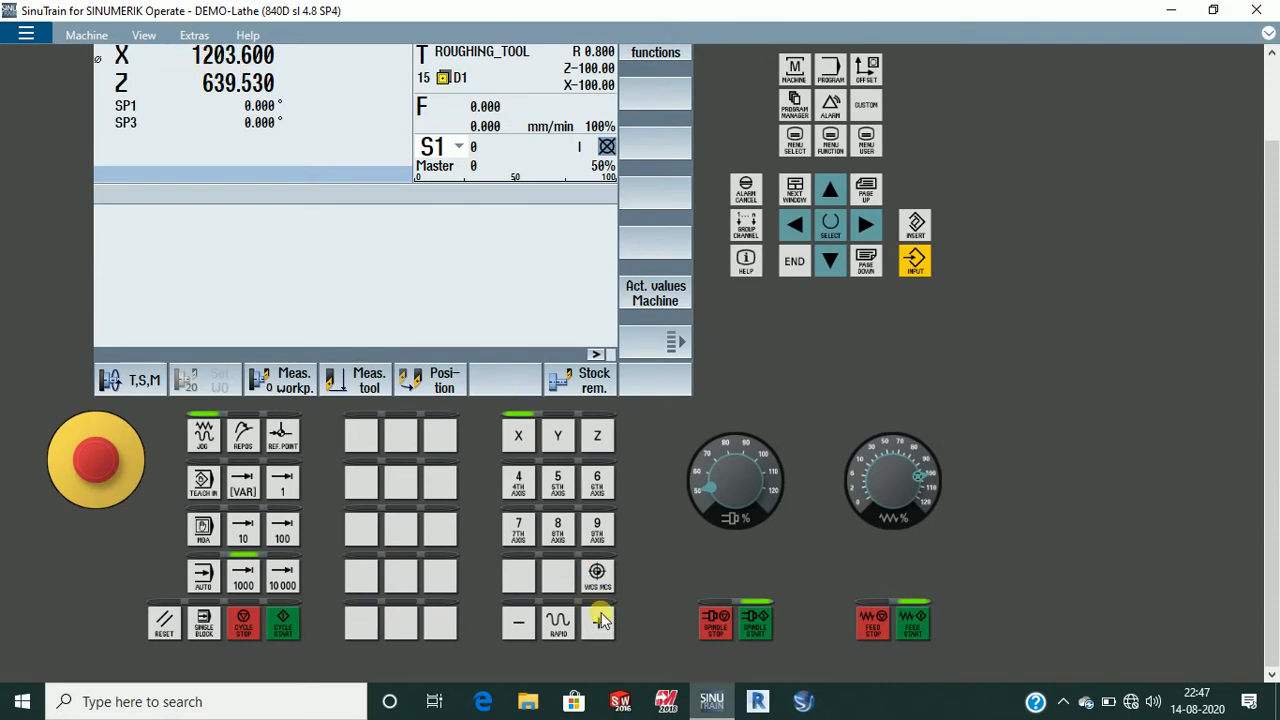
left_click(600, 620)
left_click(600, 620)
- Switch to MDA mode and lower the feed override to 75%
left_click(210, 531)
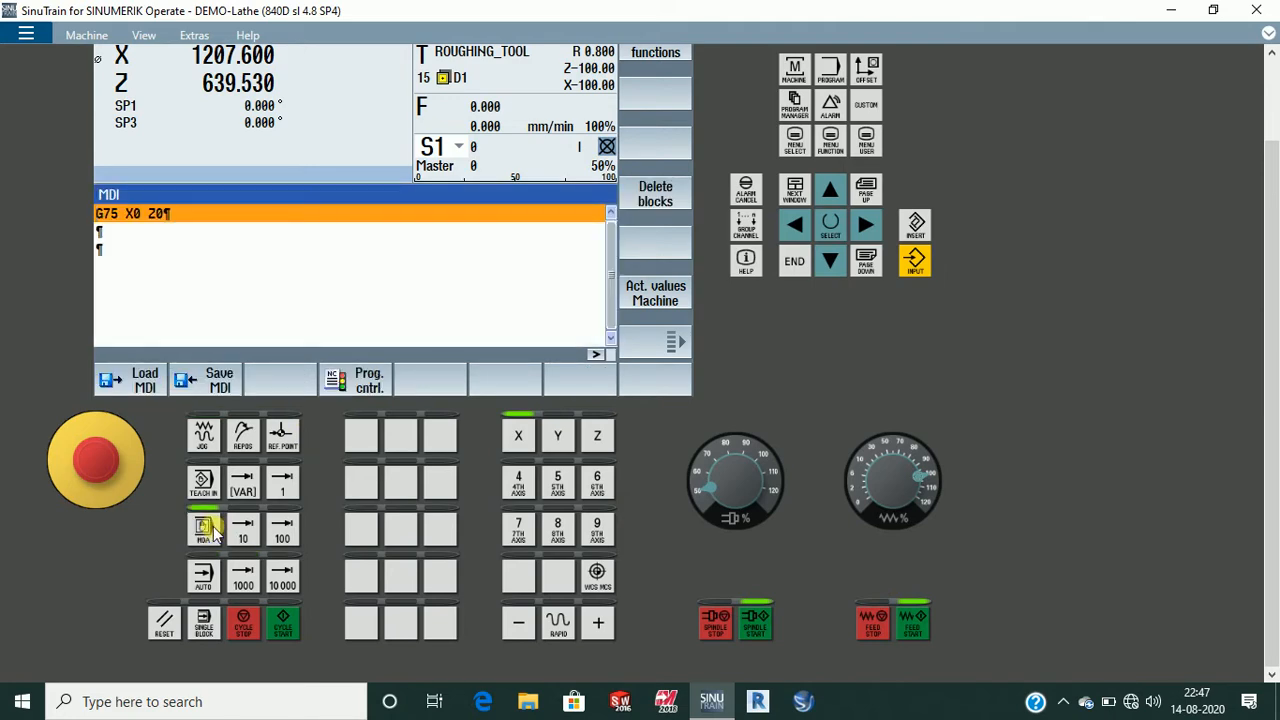
scroll(850, 308, "up", 1)
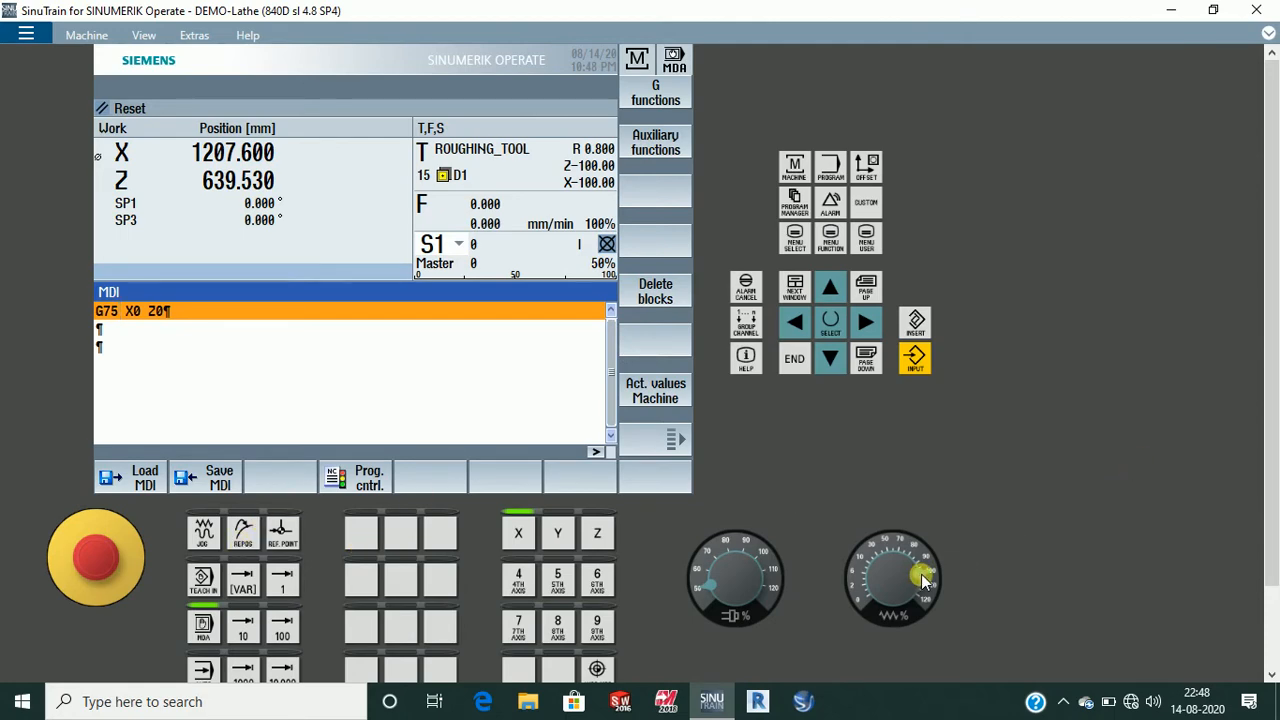
scroll(1272, 365, "down", 1)
scroll(1270, 355, "up", 1)
left_click_drag(921, 573, 913, 563)
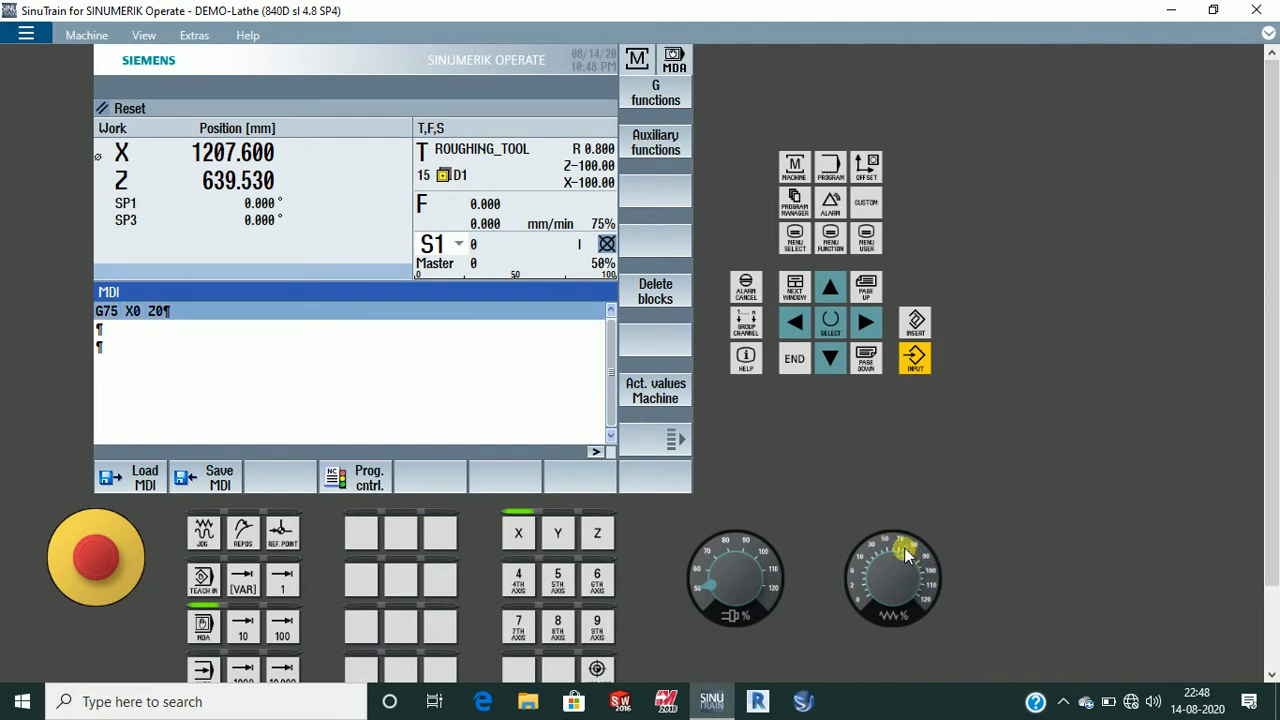
- Stop the feed, try to run the G75 X0 Z0 block, and stop the cycle
left_click_drag(1274, 386, 1271, 488)
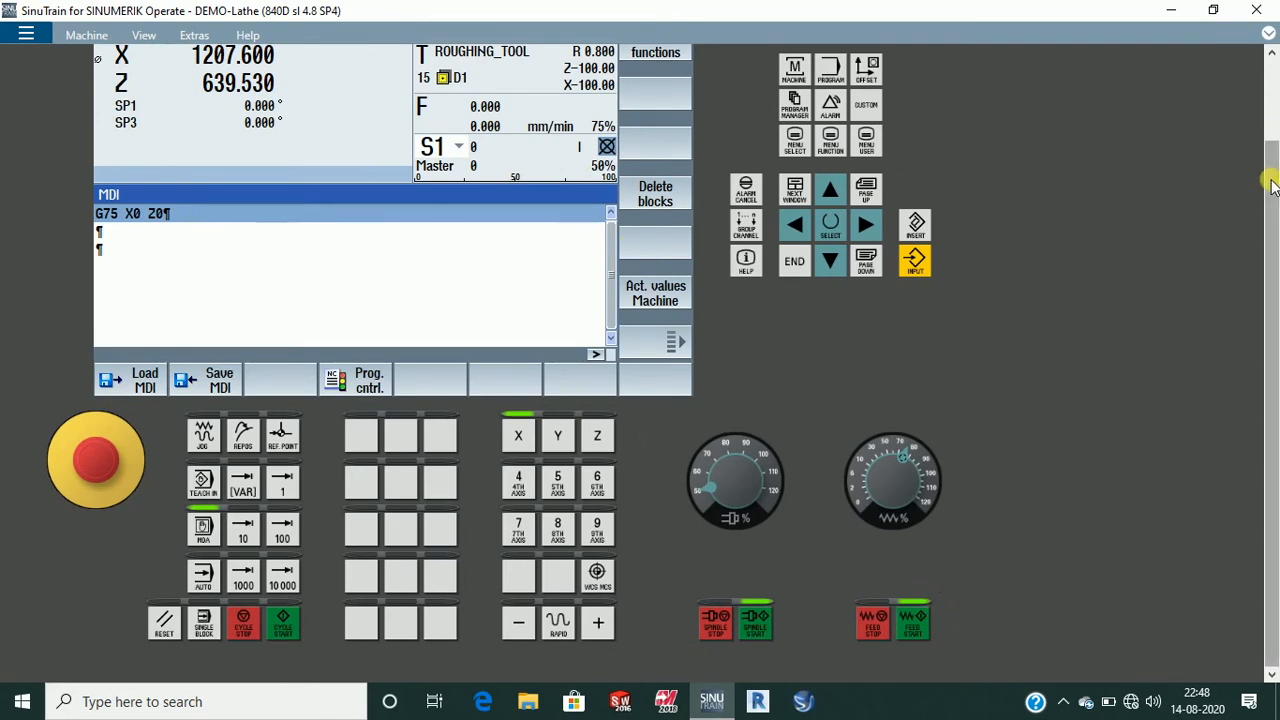
mouse_move(1272, 186)
left_mouse_down()
mouse_move(1272, 90)
mouse_move(1273, 193)
left_mouse_up()
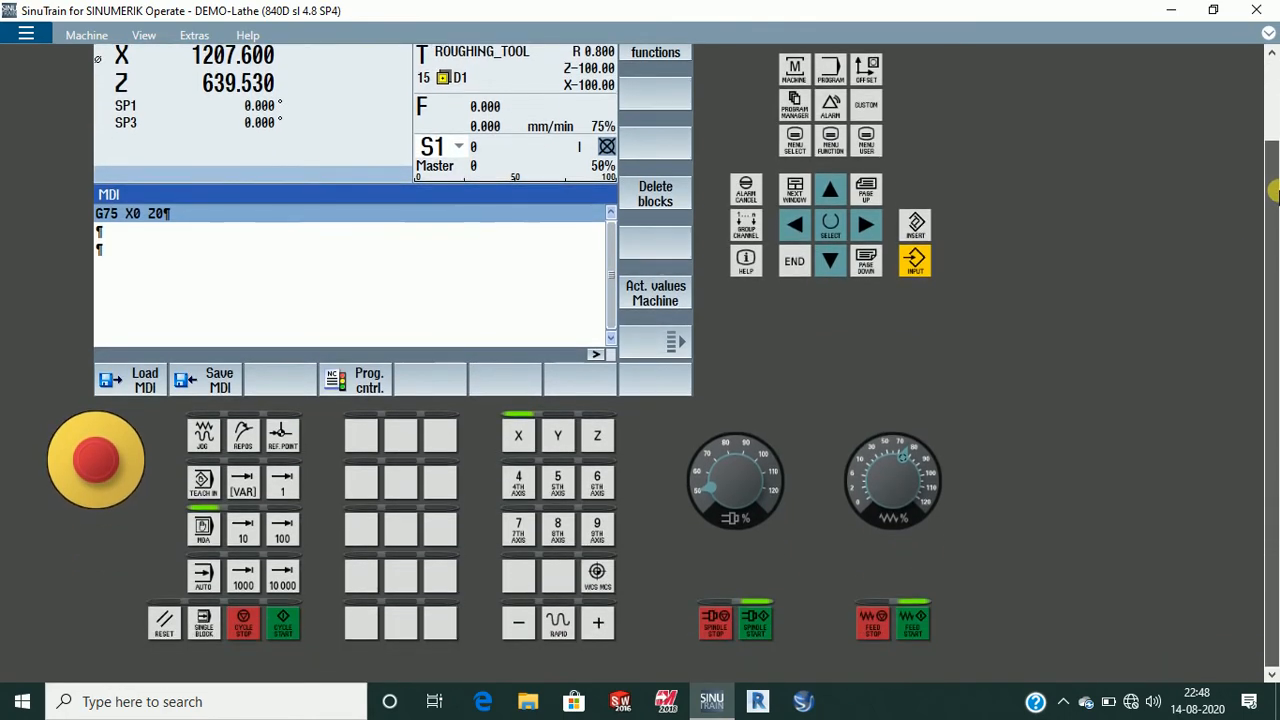
left_click(878, 625)
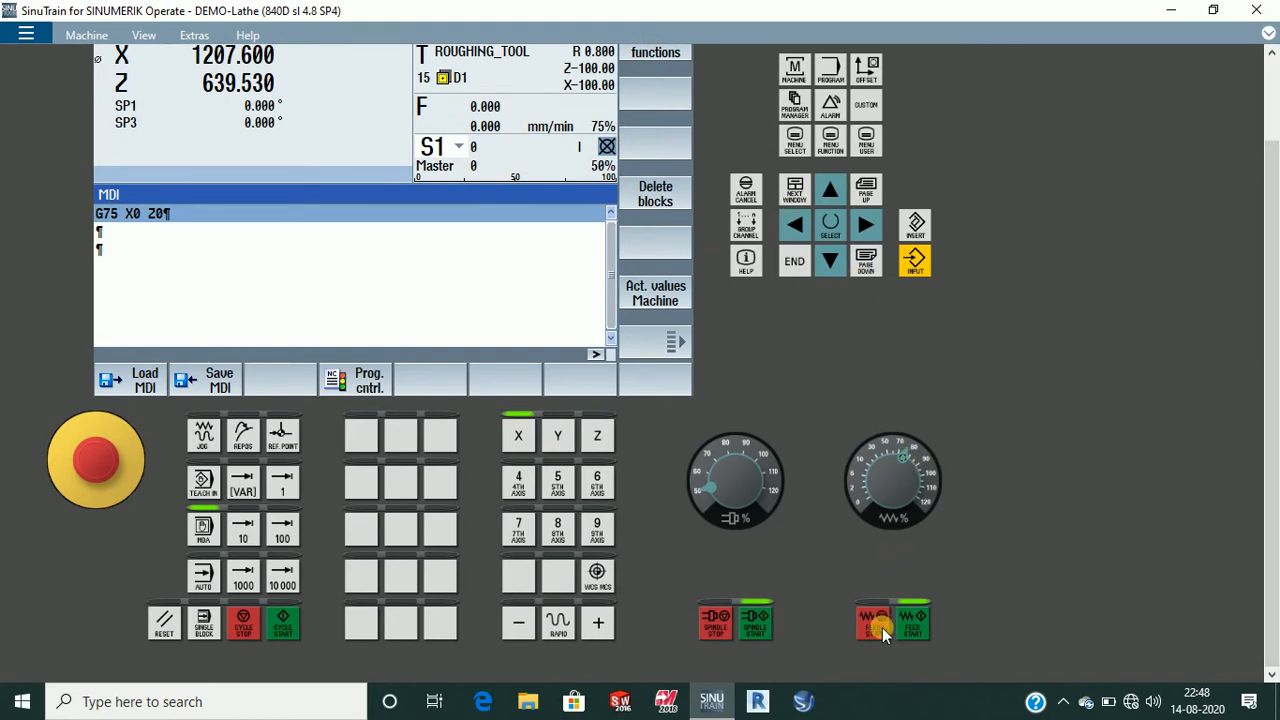
left_click(490, 283)
left_click(281, 626)
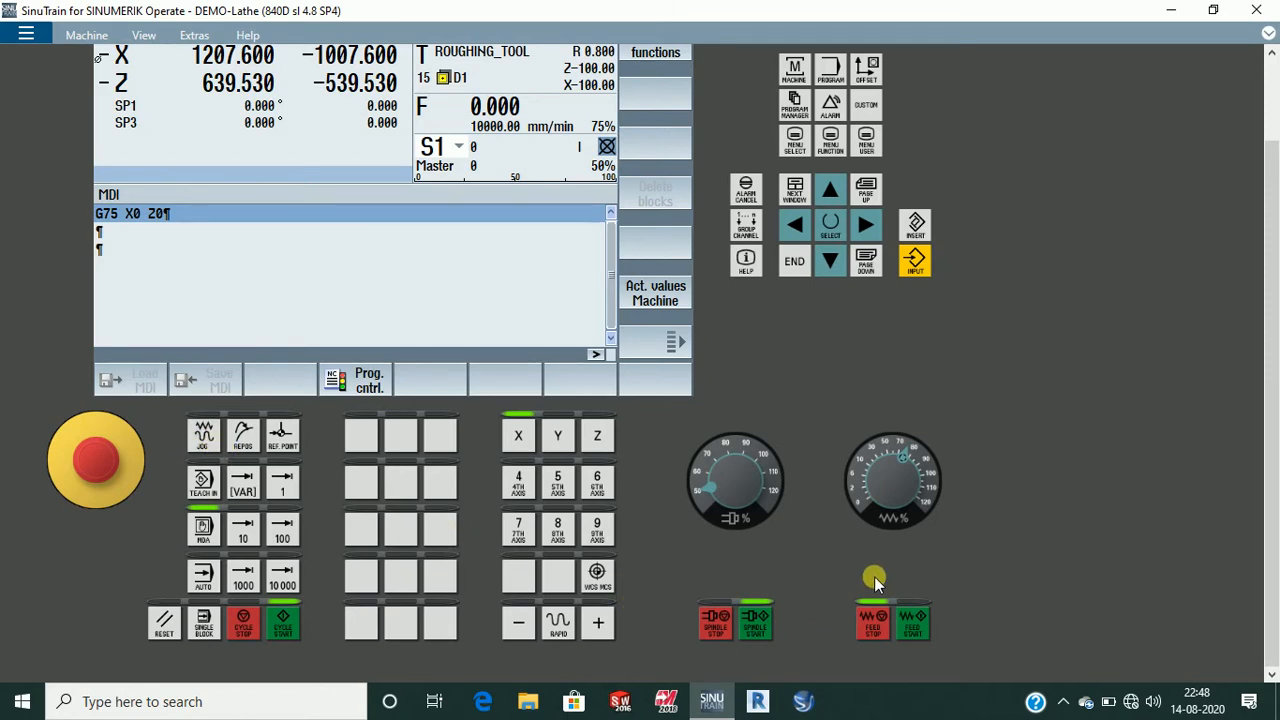
left_click(245, 622)
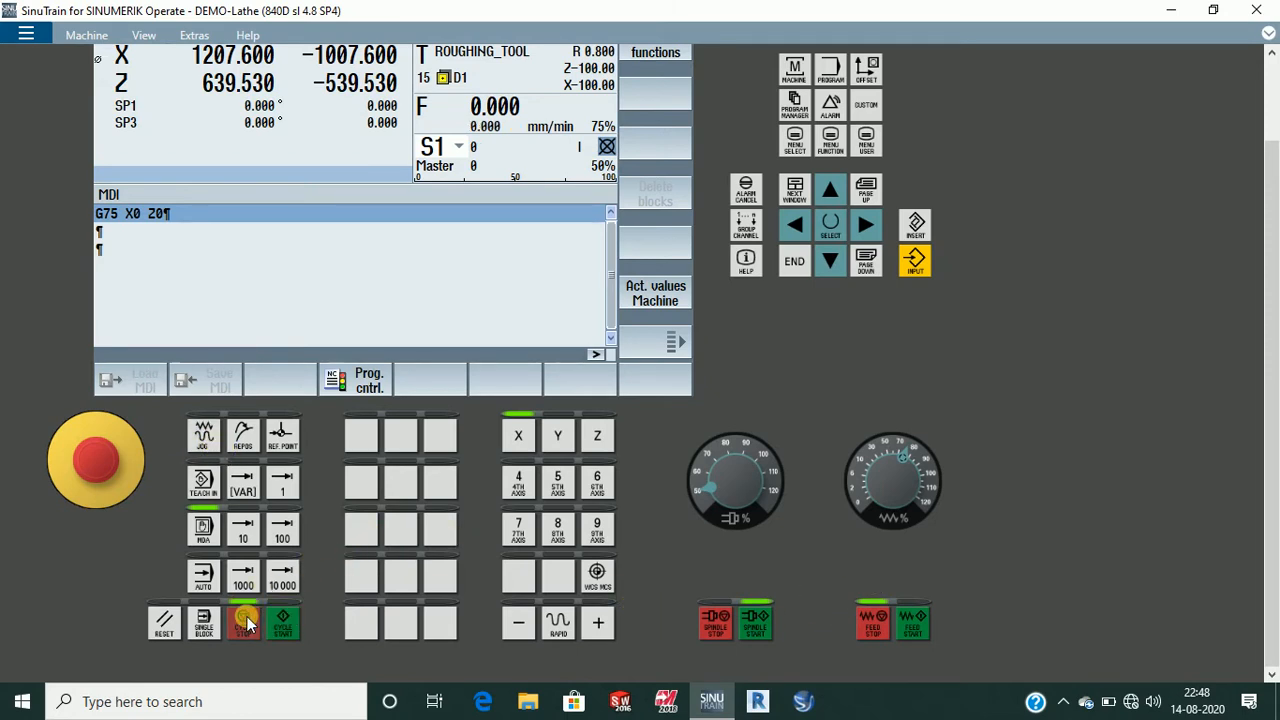
- Switch to JOG mode, cancel the alarm and reset the interrupted cycle
left_click(207, 437)
scroll(226, 440, "up", 1)
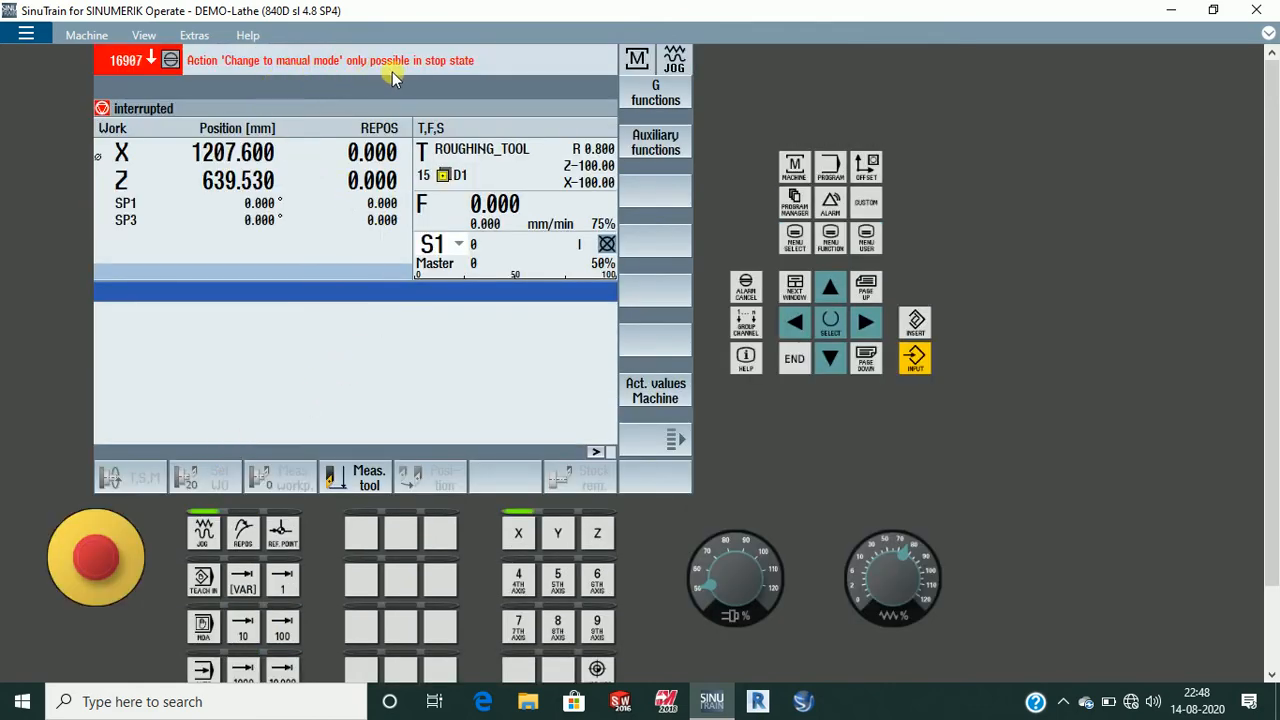
left_click(745, 288)
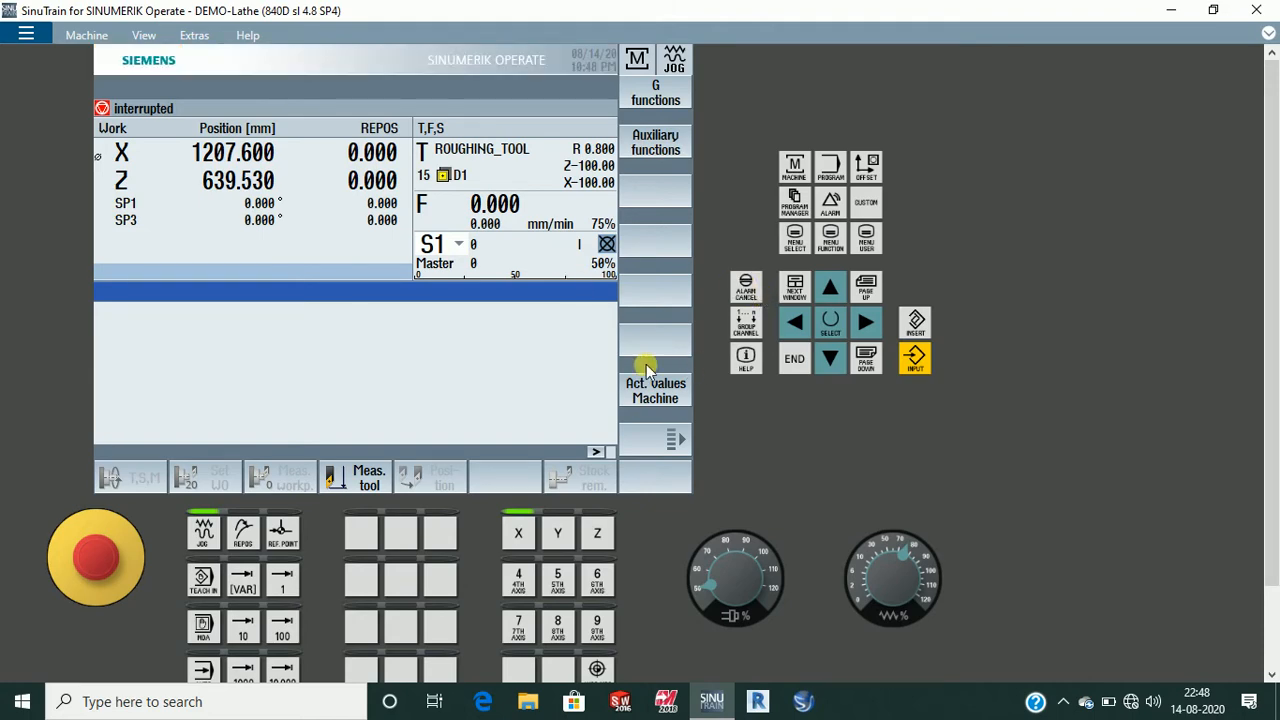
left_click_drag(1275, 328, 1268, 430)
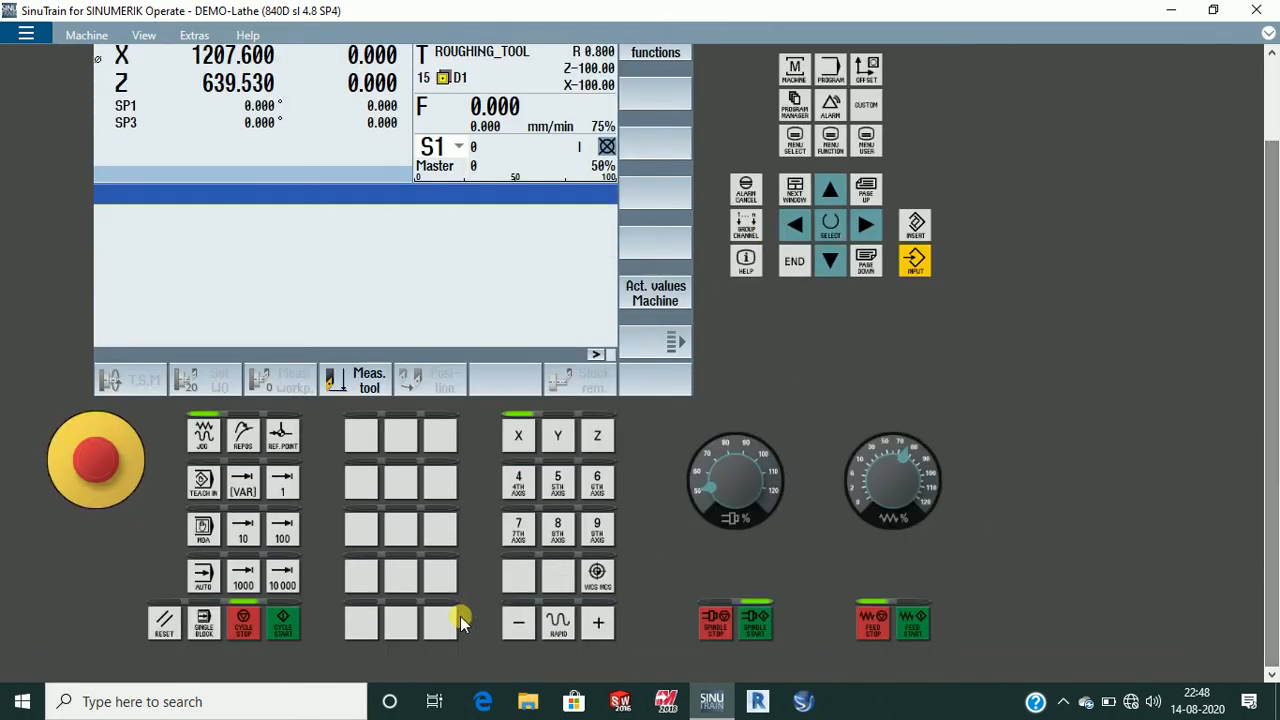
left_click_drag(1275, 366, 1275, 268)
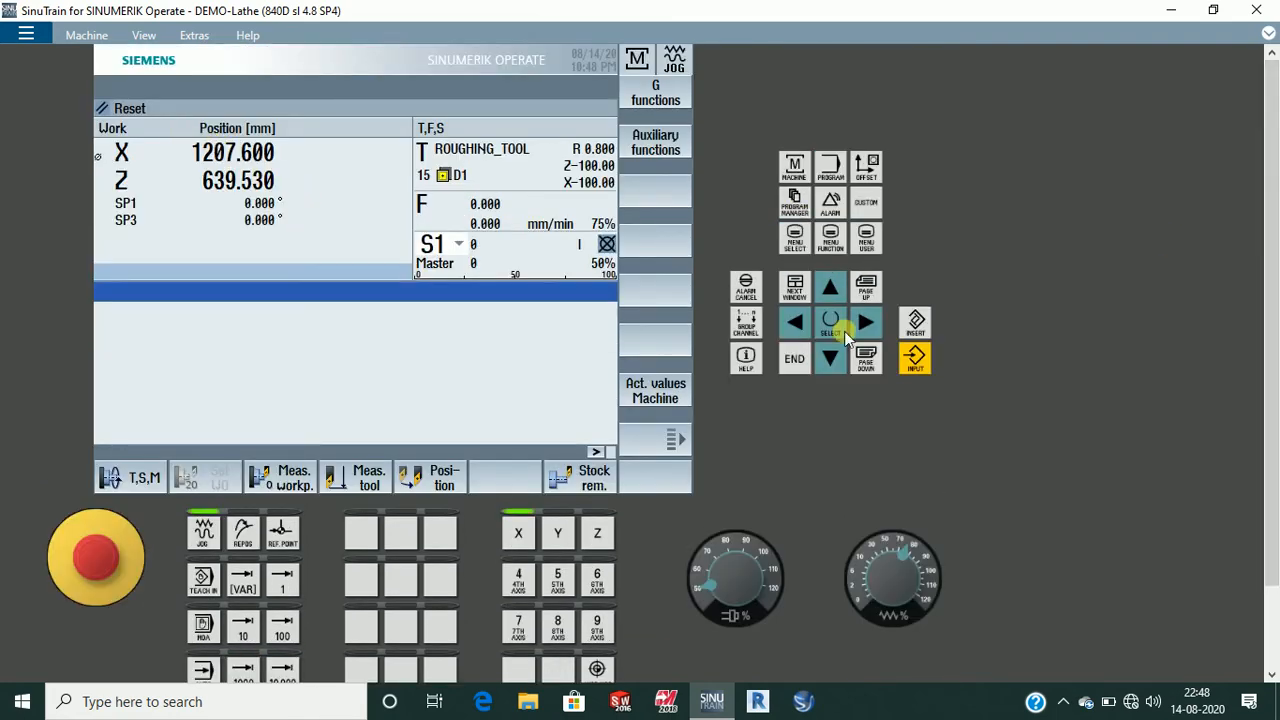
- Re-enable the feed and set the feed override to 100%
left_click_drag(1275, 292, 1266, 391)
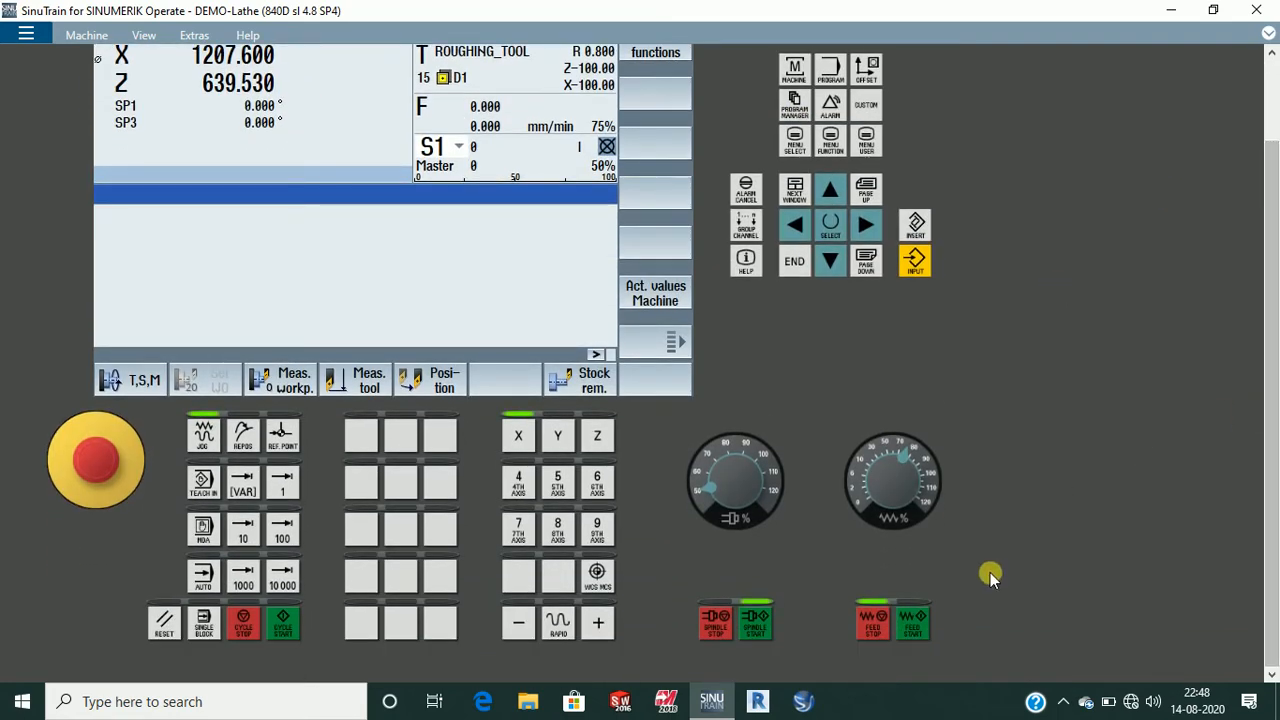
left_click(918, 628)
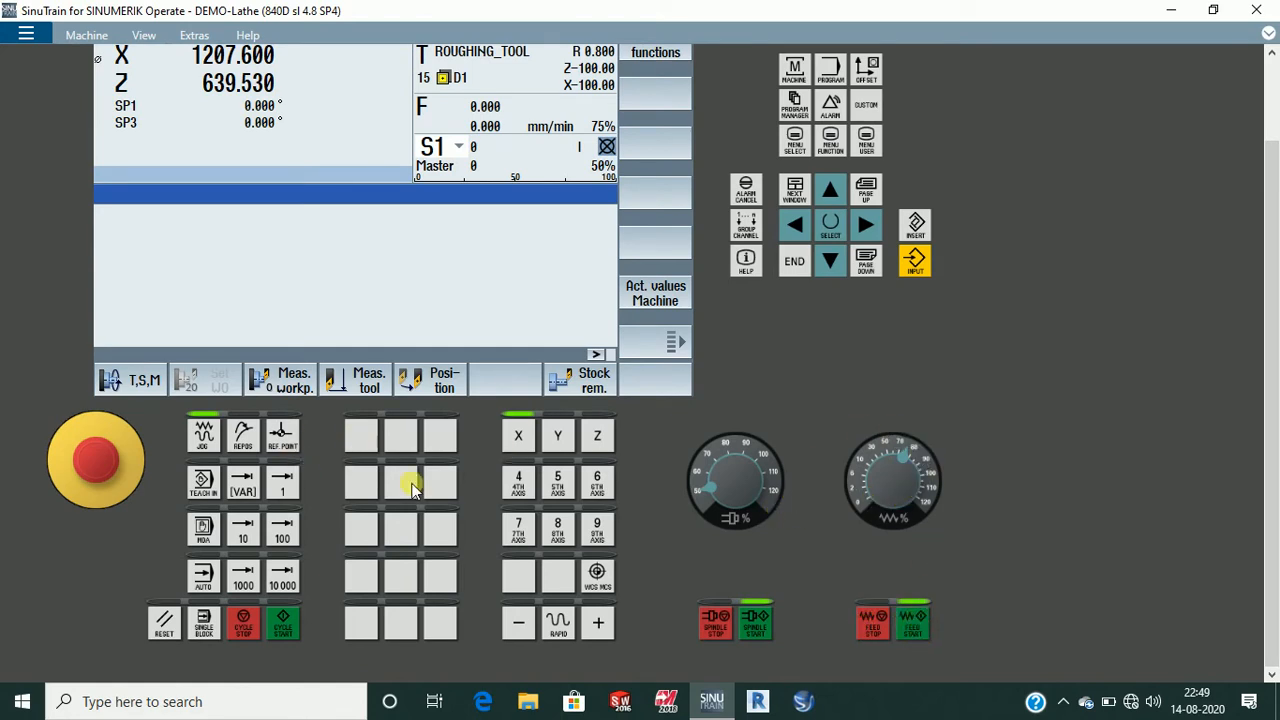
left_click(929, 475)
left_click_drag(931, 476, 942, 508)
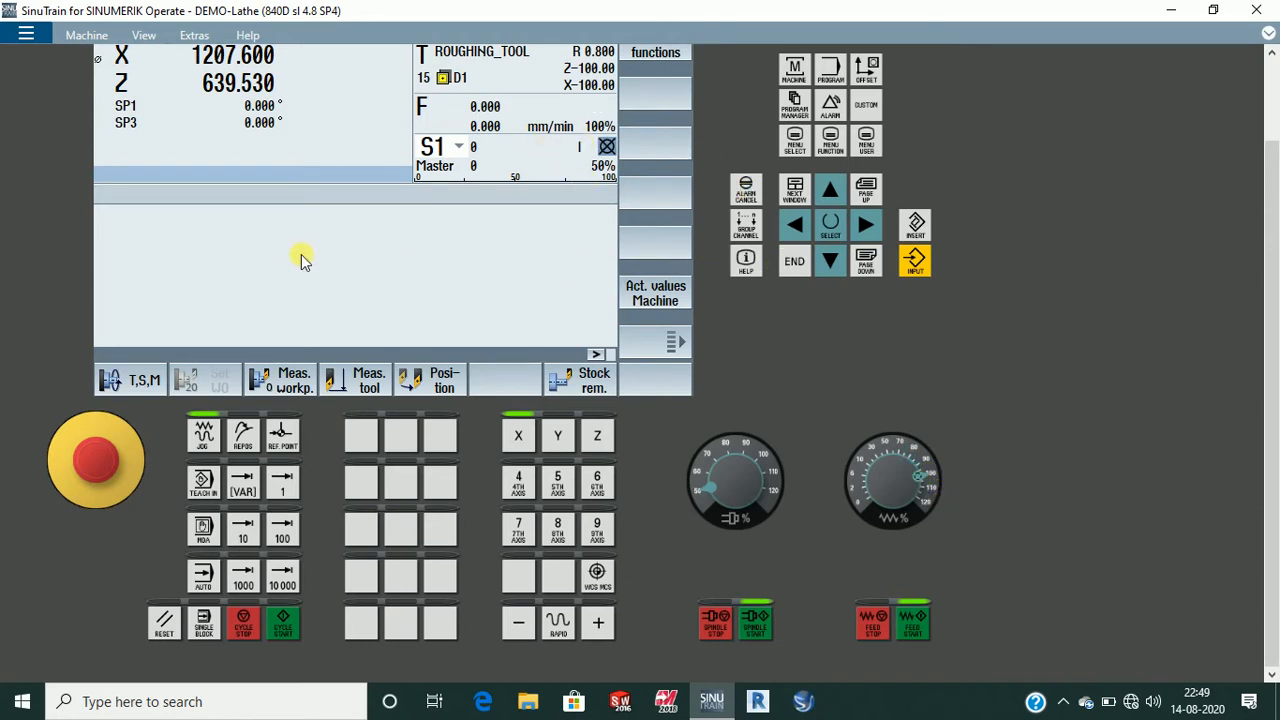
- Run the G75 X0 Z0 block in MDA mode to send both axes home, and reset the control
left_click(203, 528)
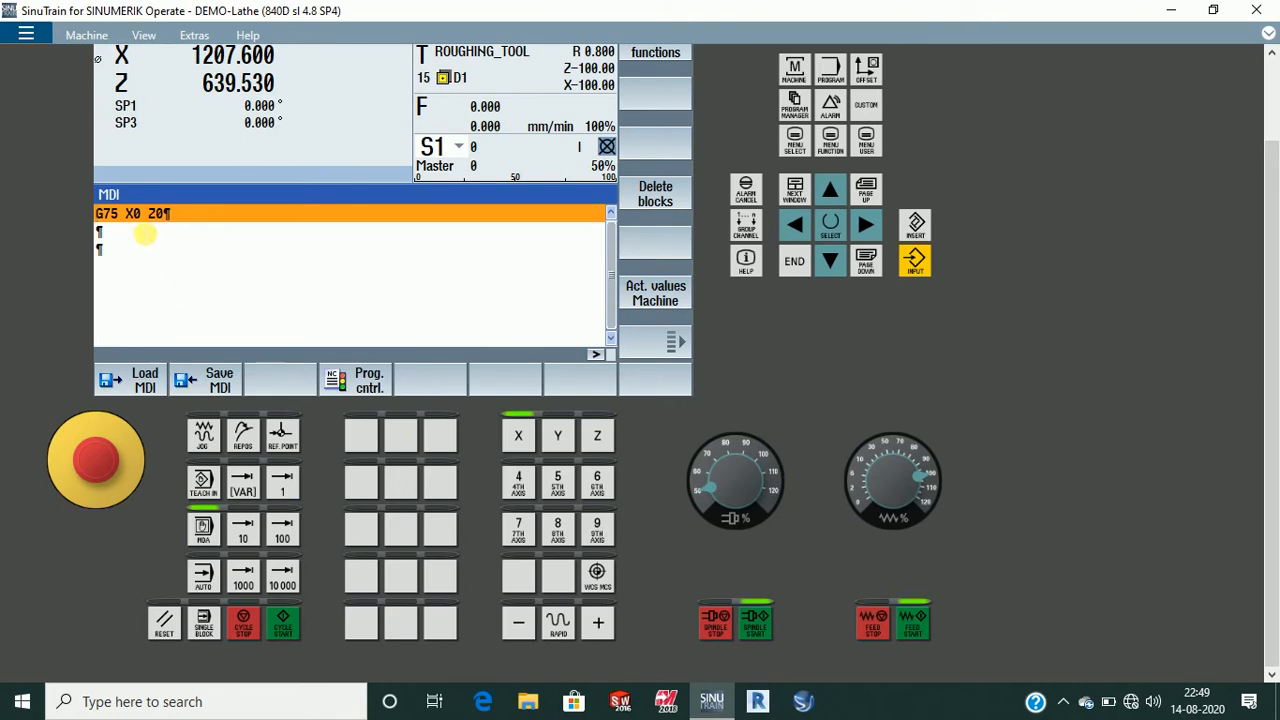
left_click(293, 624)
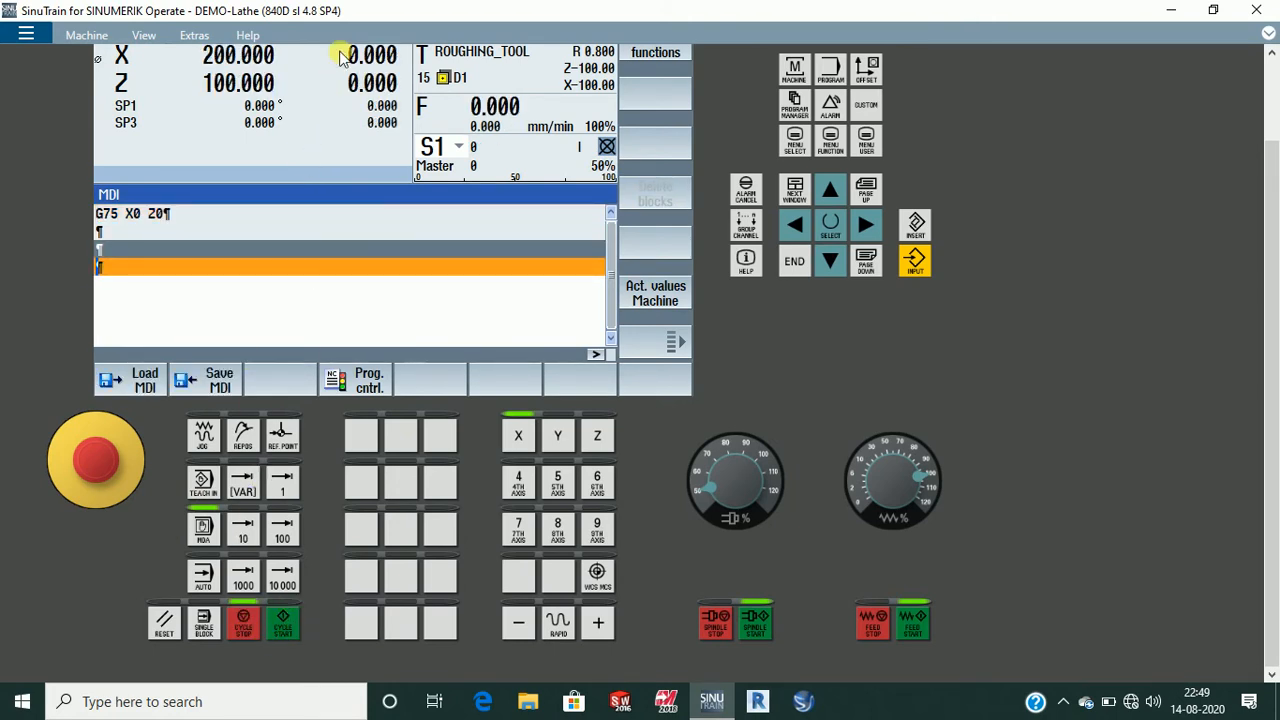
scroll(549, 127, "up", 2)
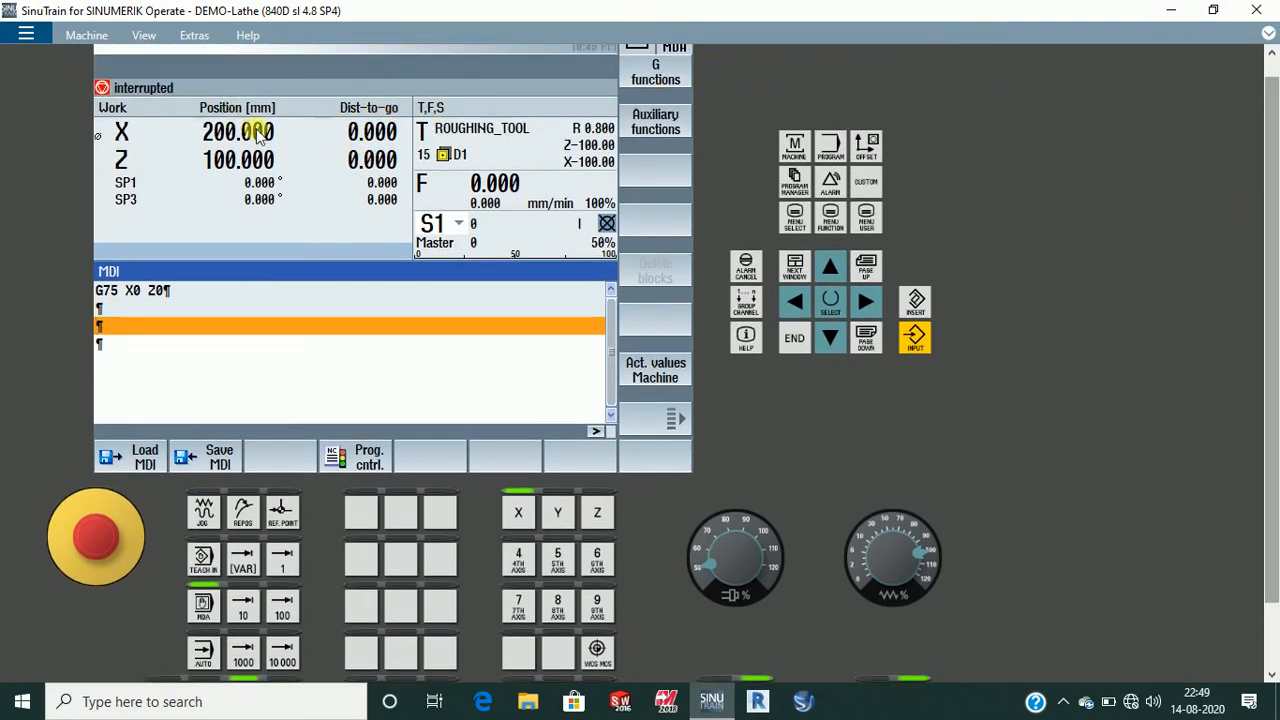
left_click_drag(1260, 276, 1263, 389)
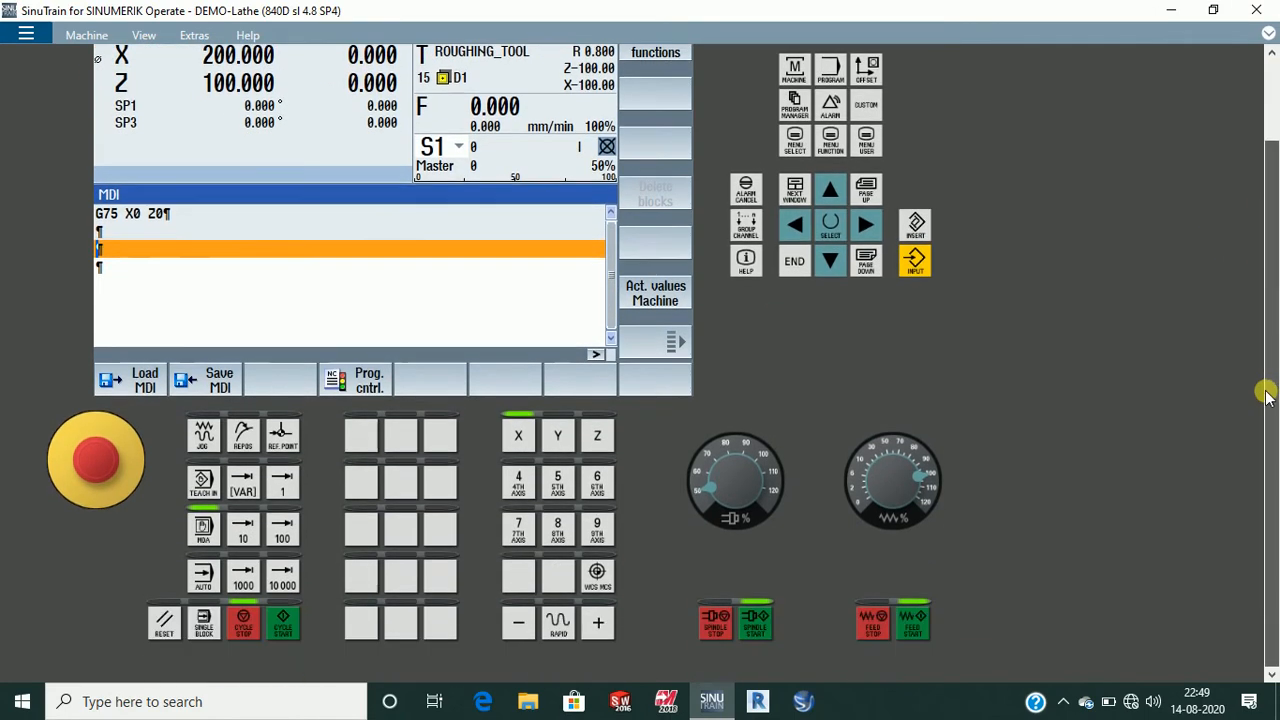
left_click(160, 620)
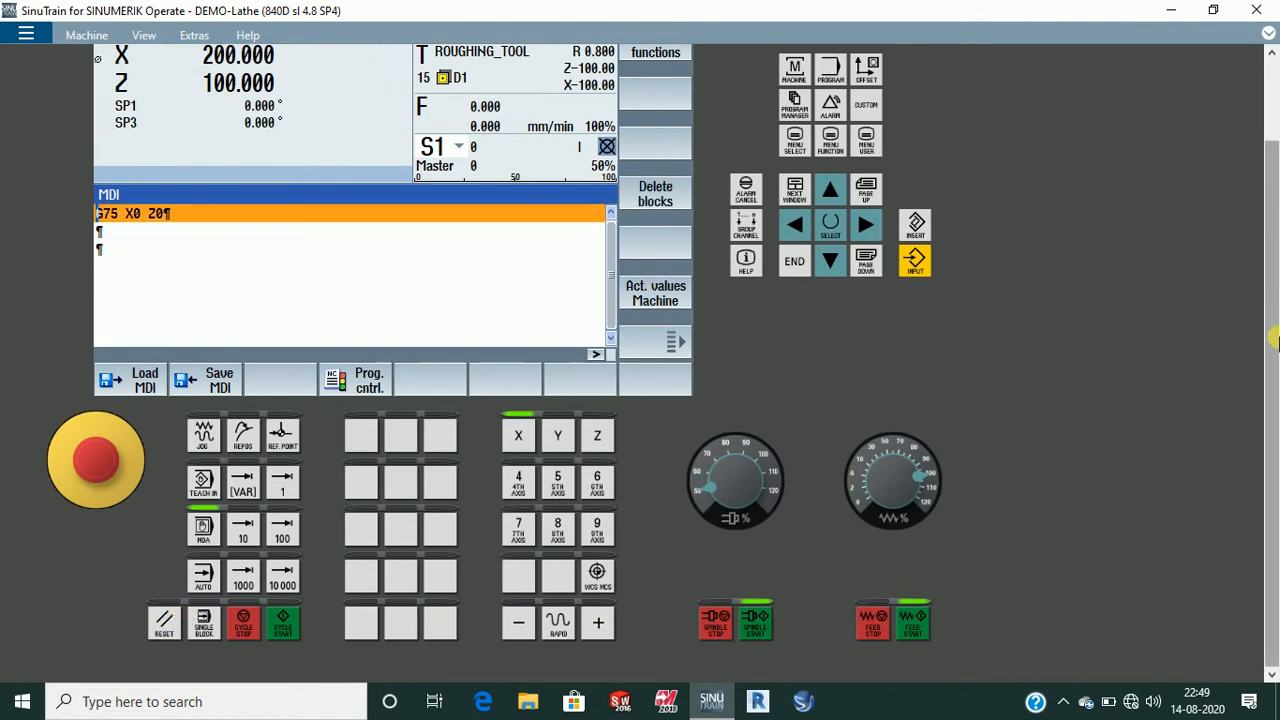
- Show the actual axis values in machine coordinates and return to JOG mode
scroll(1272, 245, "up", 2)
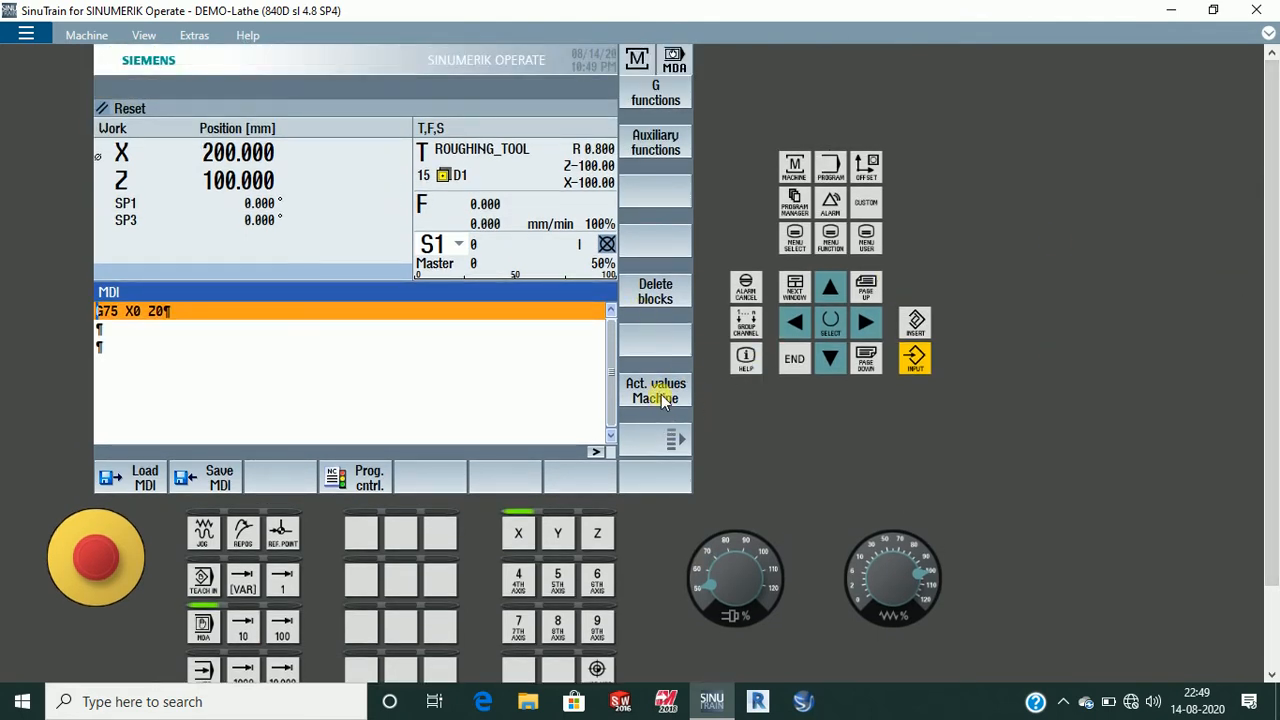
left_click(655, 392)
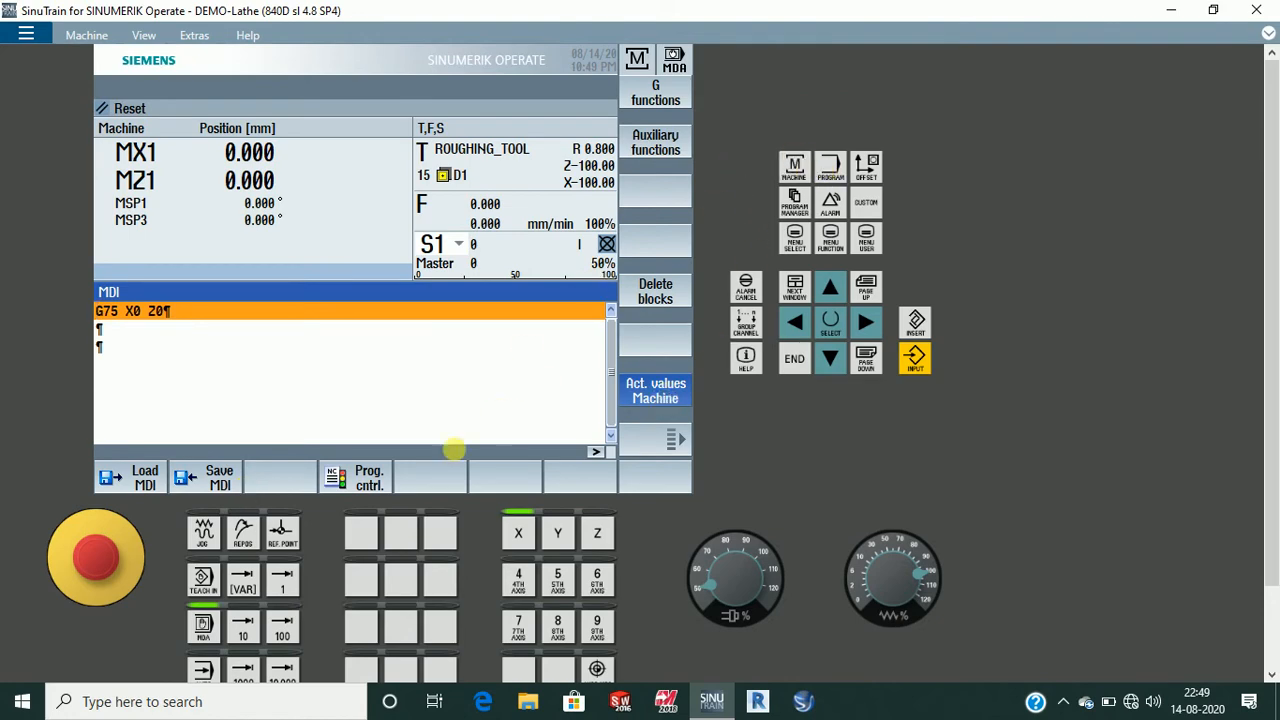
left_click(204, 535)
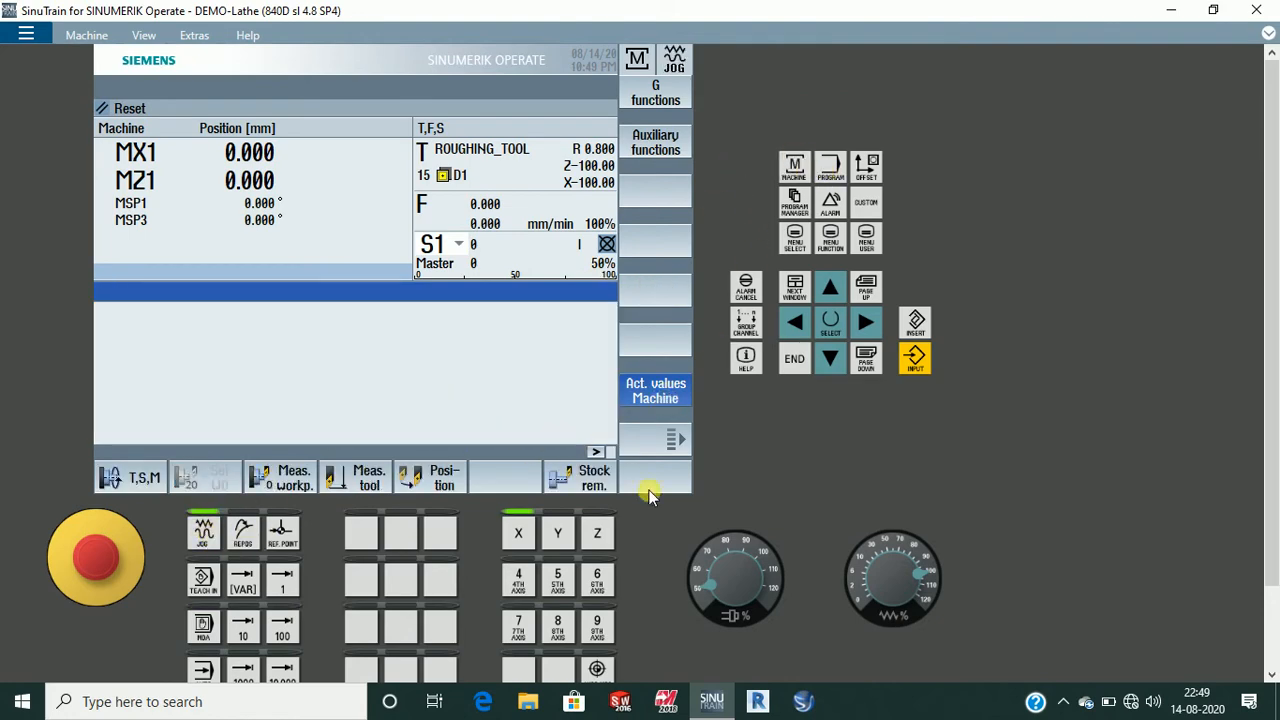
- Open the part program SELF_1 from the program manager
scroll(755, 480, "down", 3)
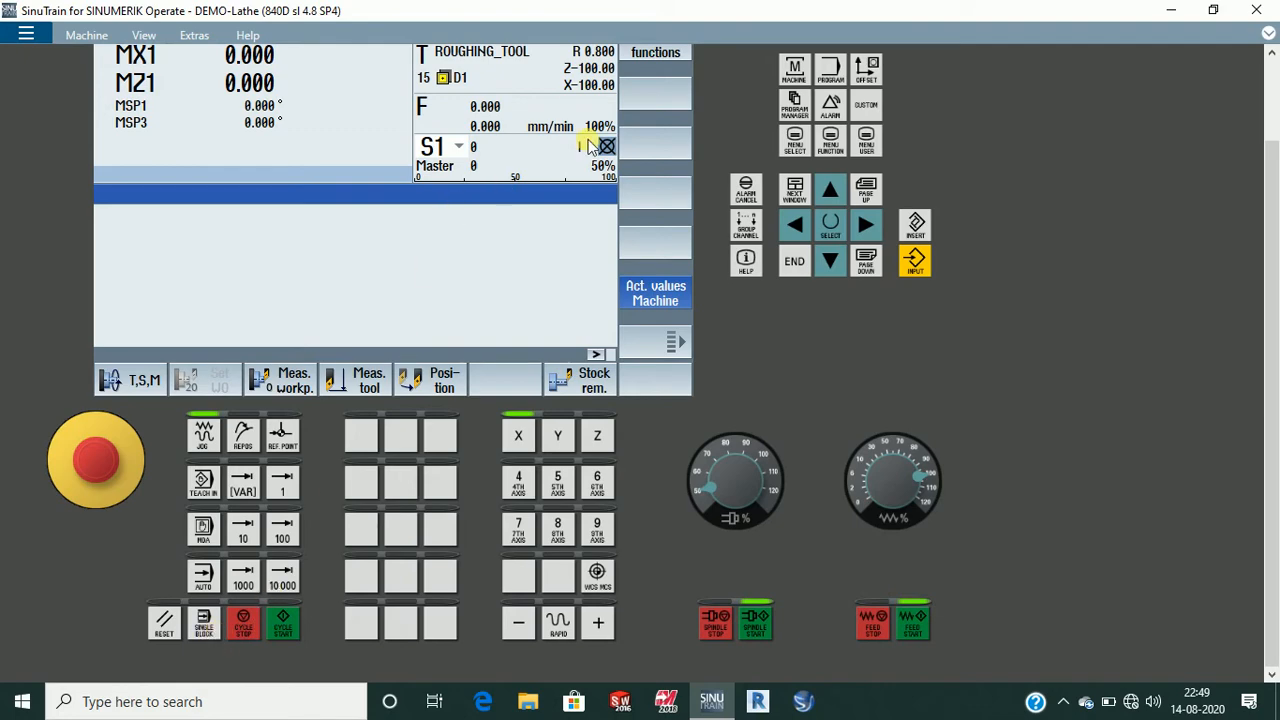
left_click(795, 106)
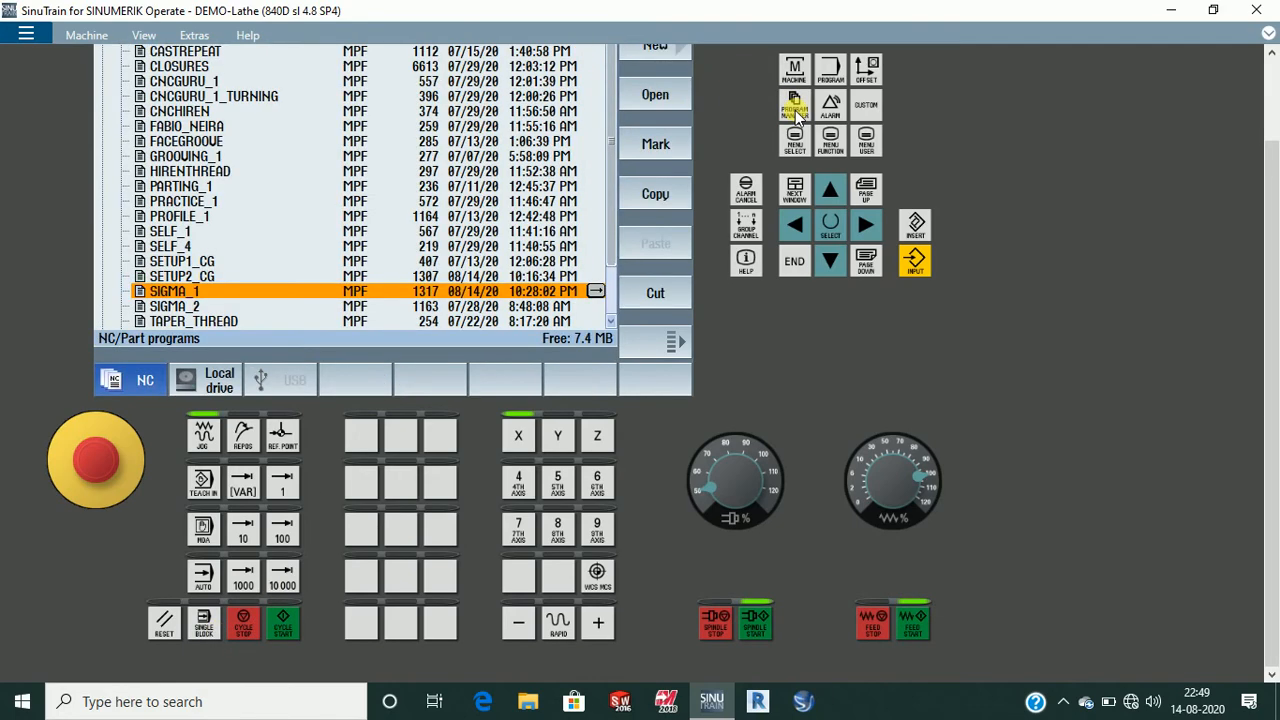
scroll(730, 80, "up", 2)
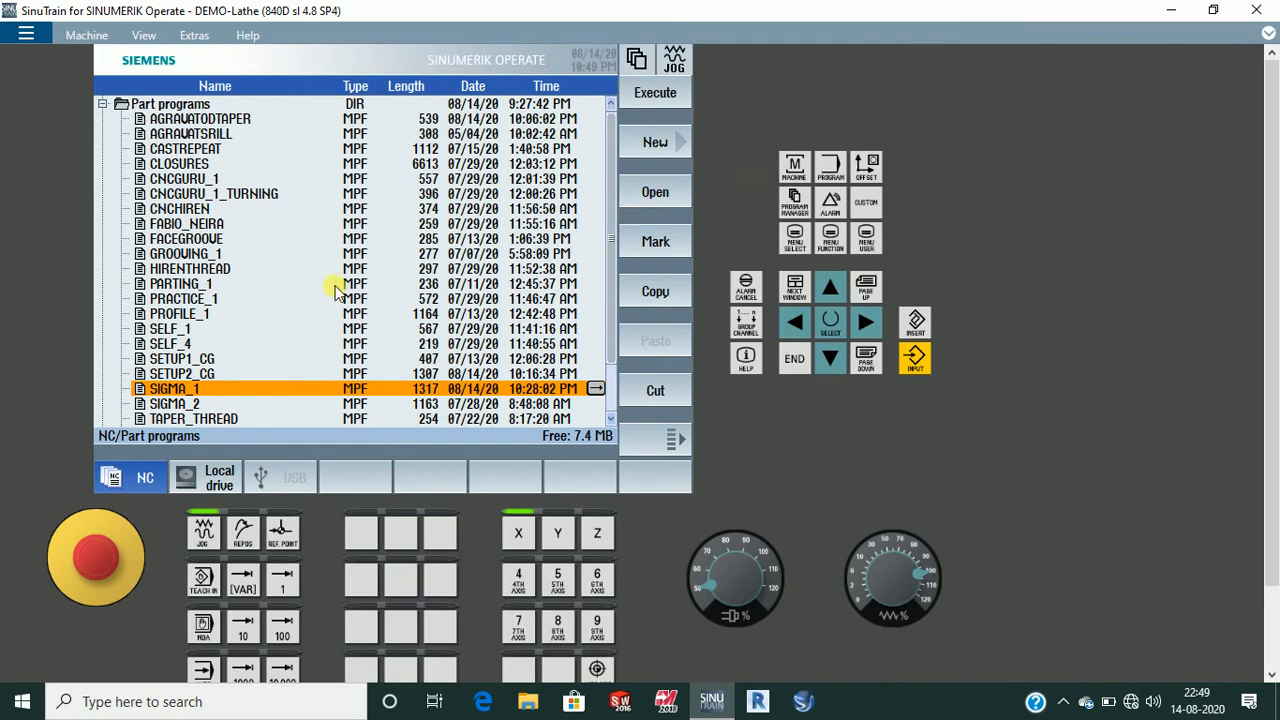
left_click(222, 328)
left_click(658, 192)
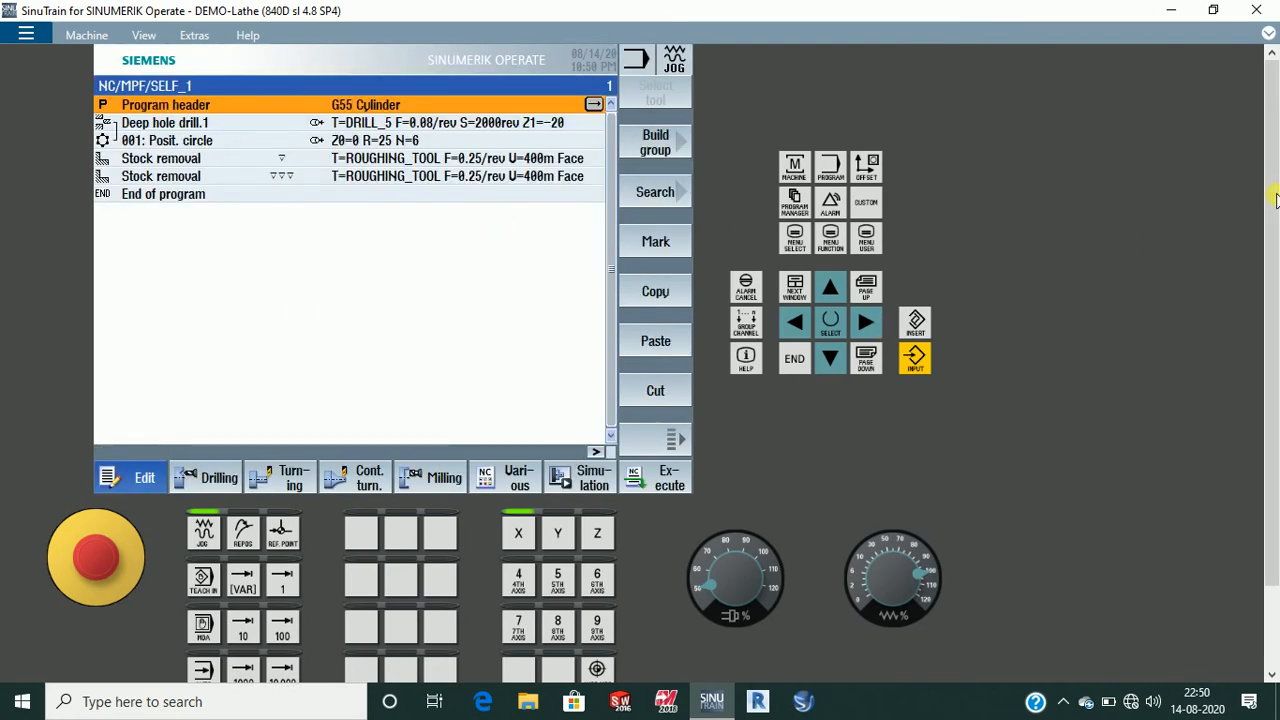
- Start the simulation of the SELF_1 program
scroll(1272, 230, "down", 2)
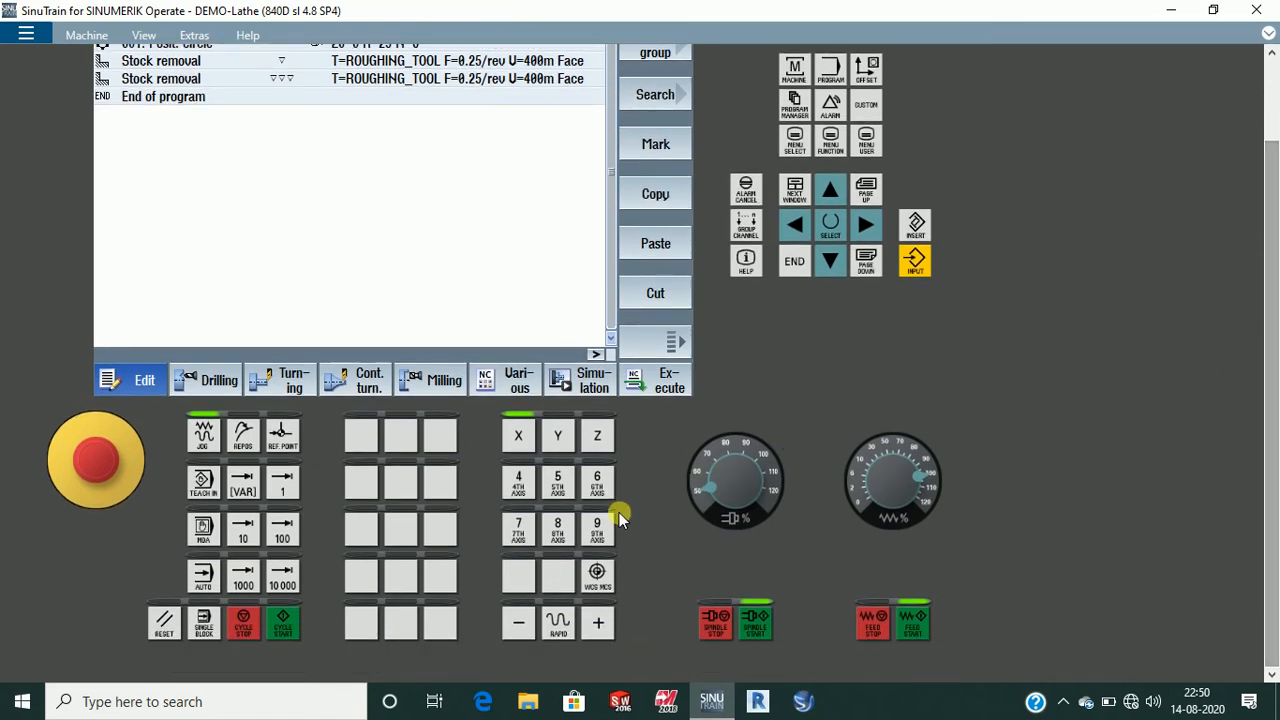
left_click(590, 386)
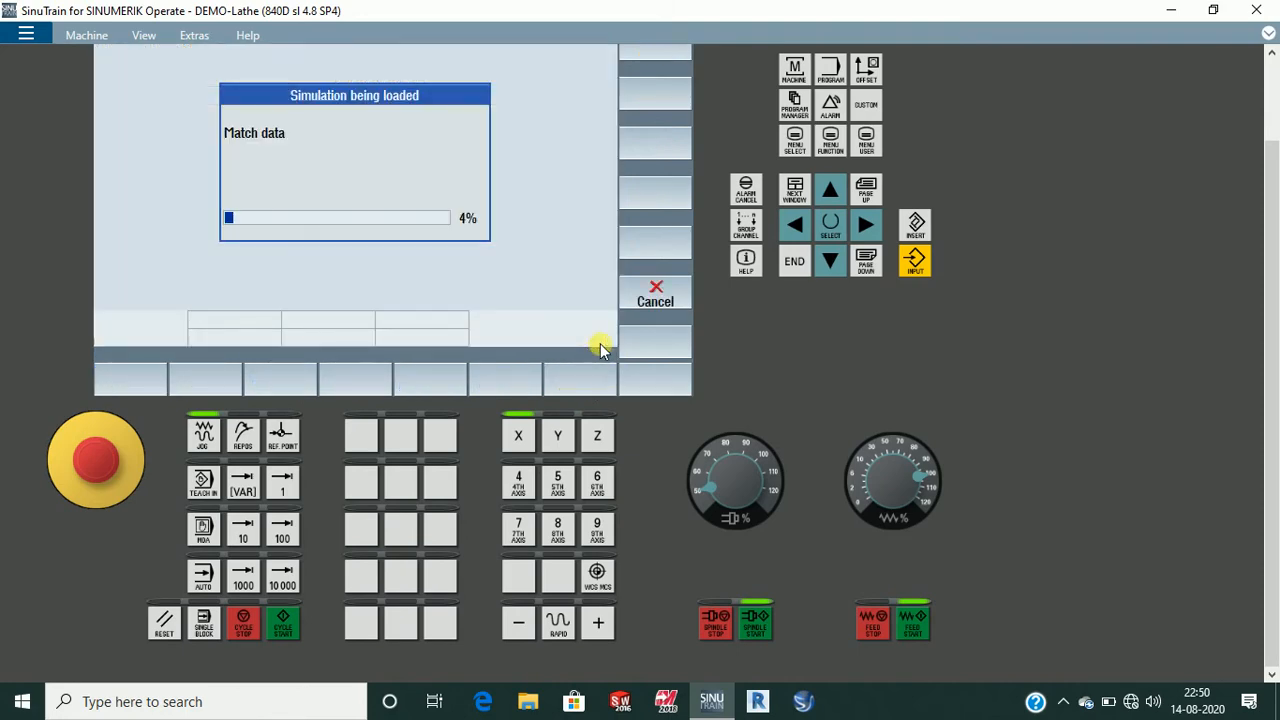
scroll(1054, 357, "up", 2)
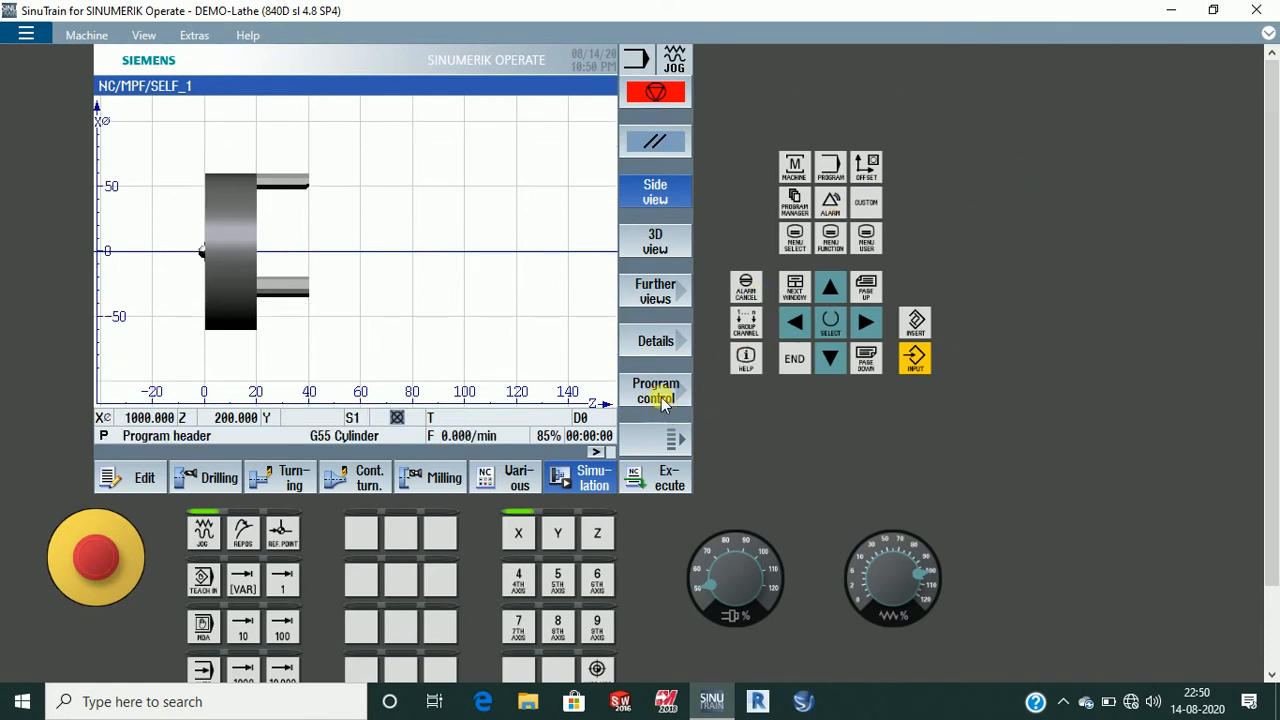
- Run the SELF_1 drilling simulation in single-block mode with the tool path shown in side view
left_click(652, 345)
scroll(1270, 465, "down", 2)
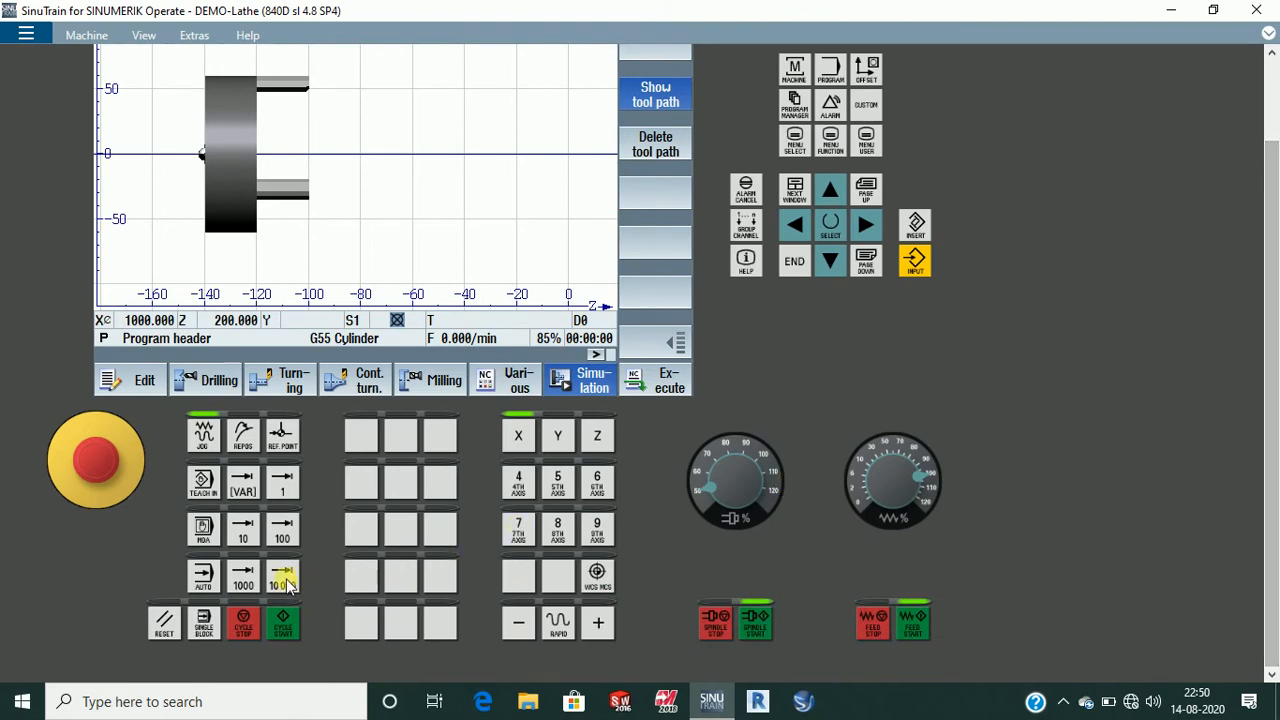
scroll(1274, 237, "up", 2)
scroll(1274, 237, "down", 2)
scroll(1223, 346, "up", 2)
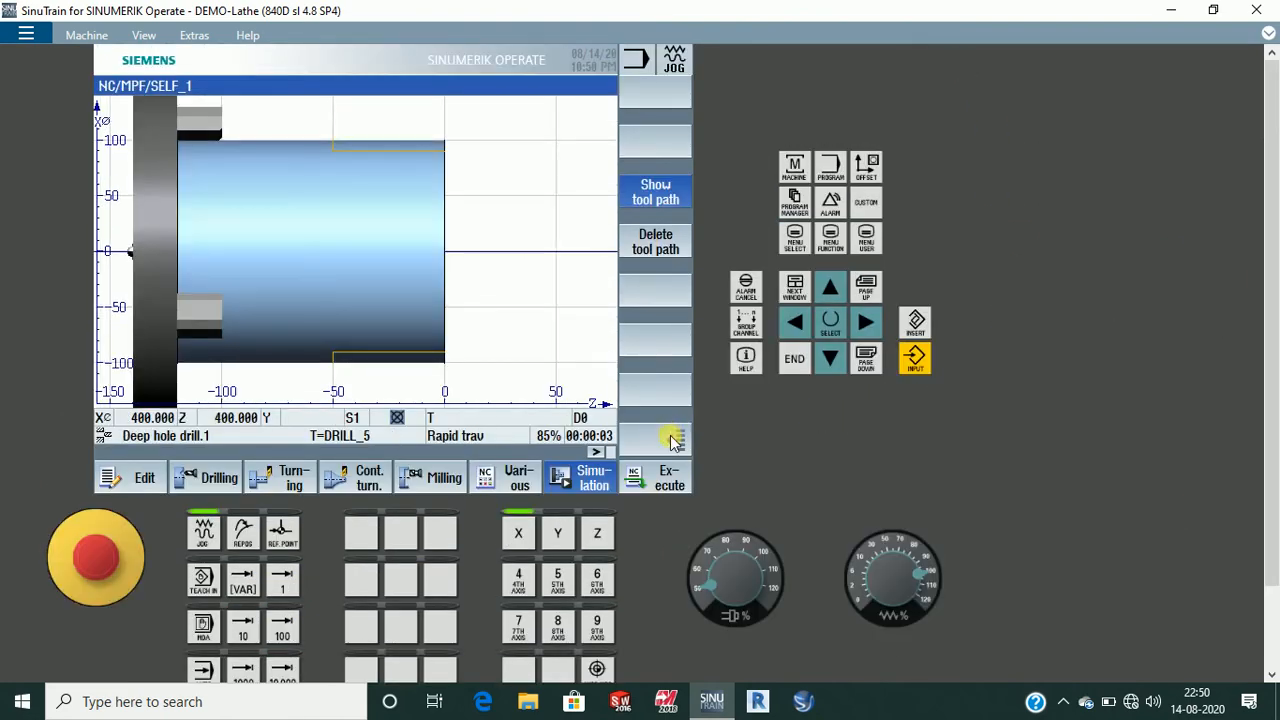
left_click(679, 440)
left_click(677, 98)
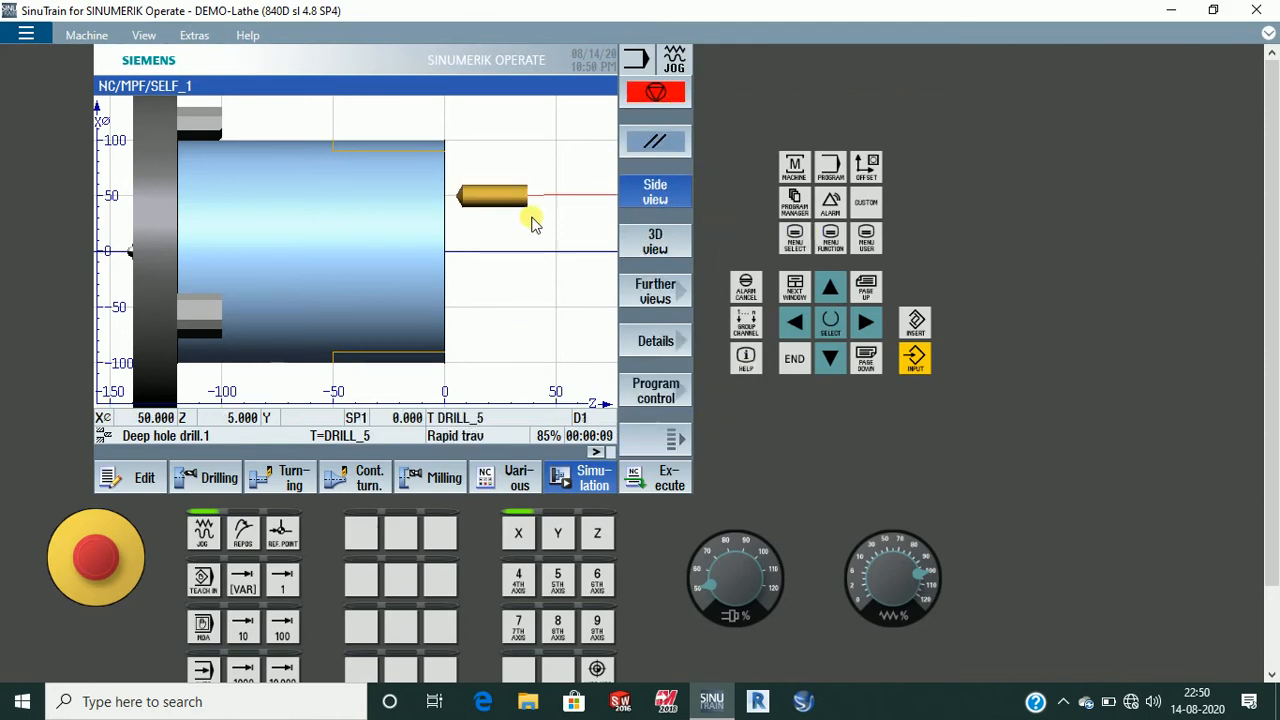
left_click_drag(1271, 360, 1260, 448)
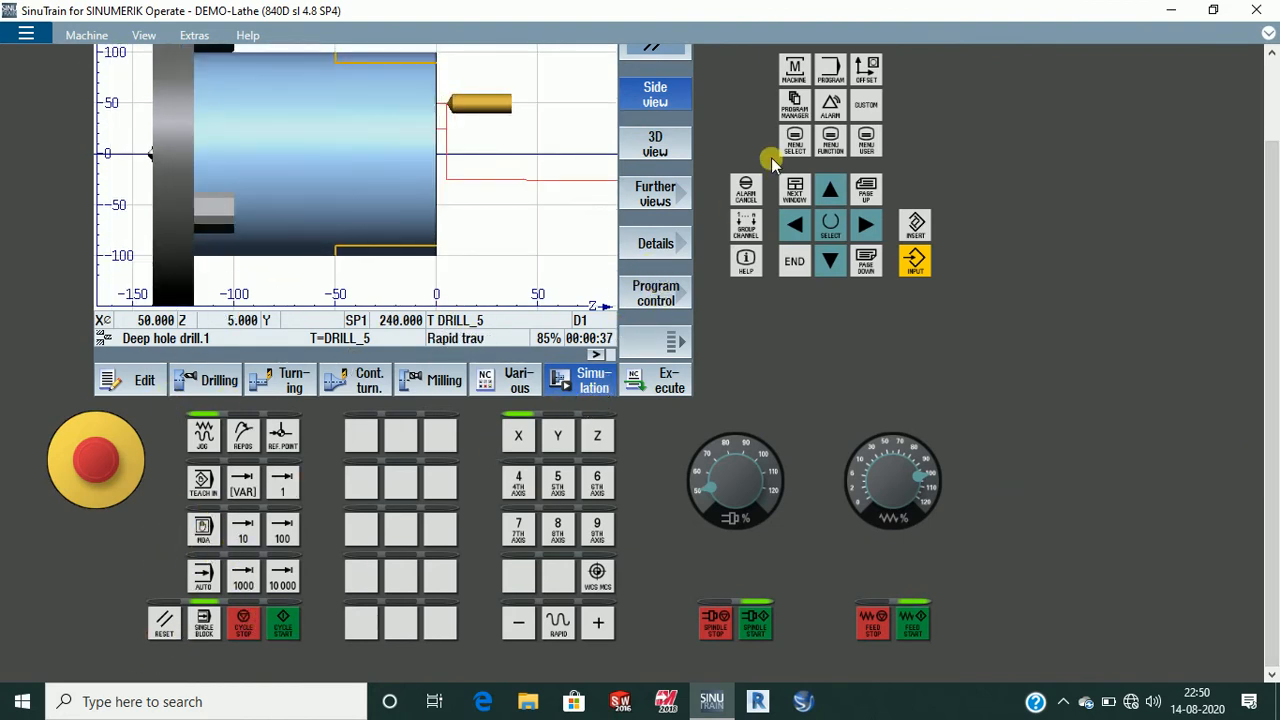
- Leave the simulation and return to the machine's main JOG screen
left_click(145, 380)
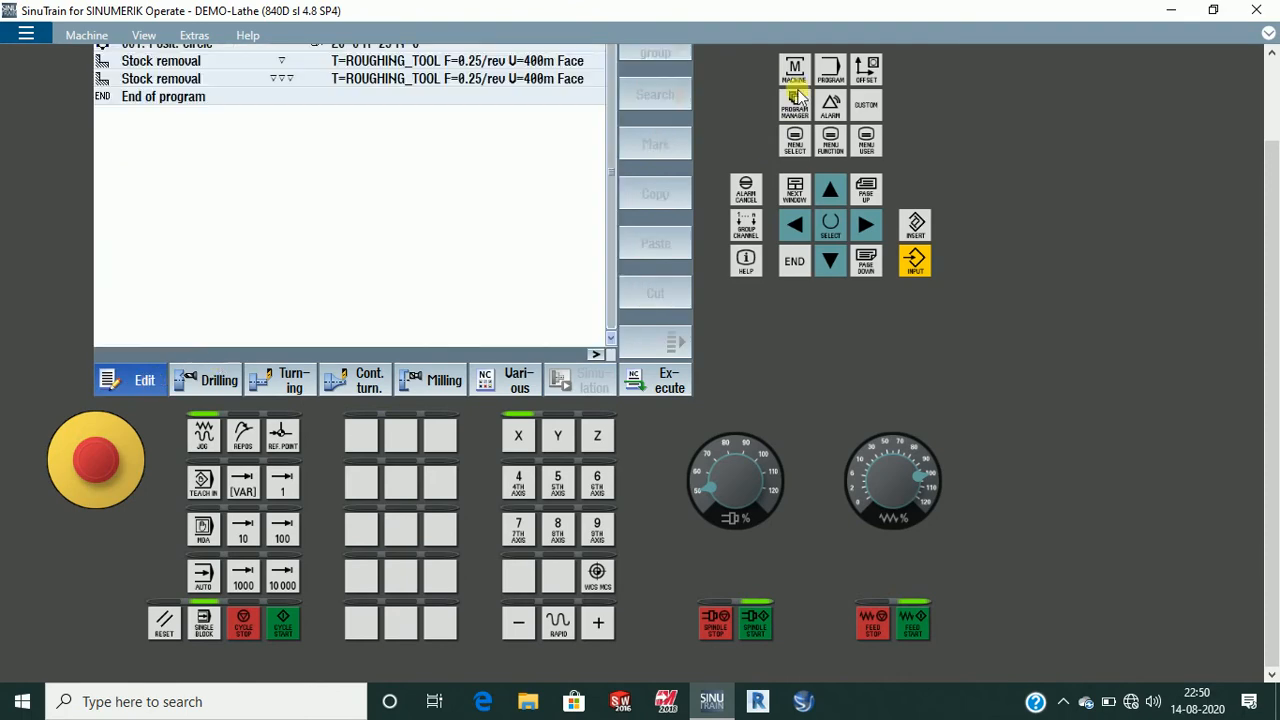
left_click(800, 70)
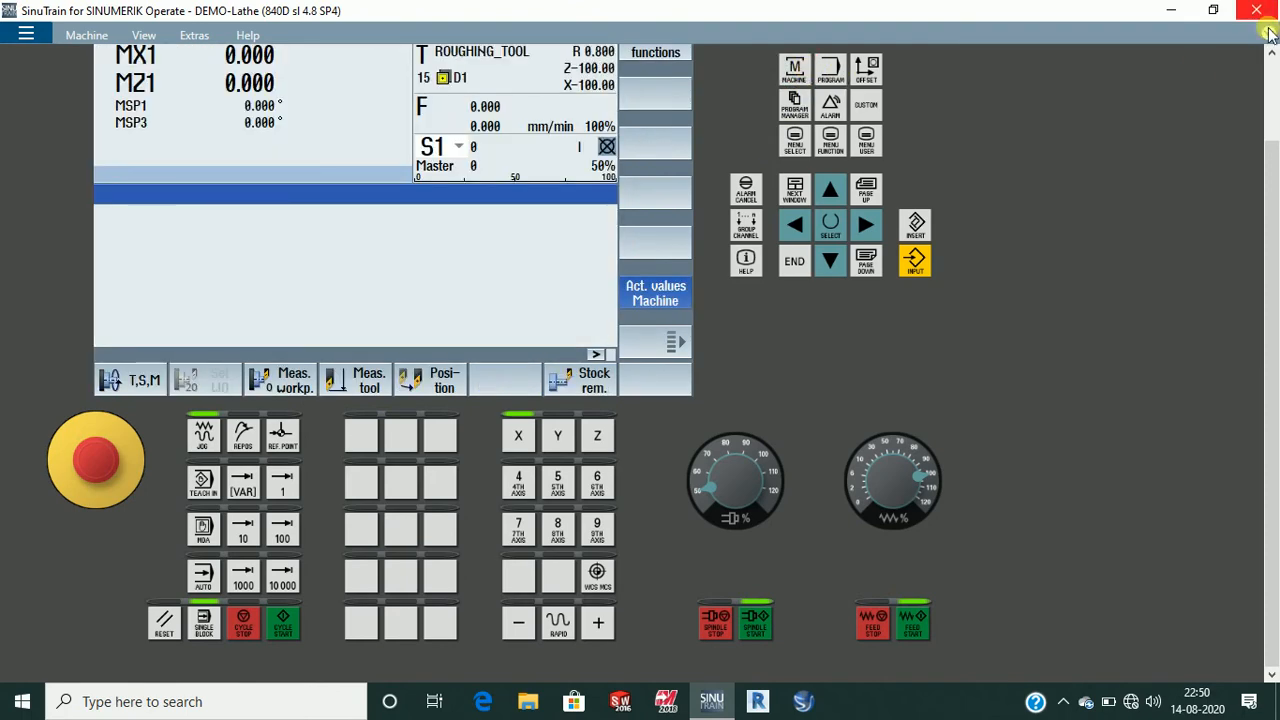
left_click_drag(1273, 153, 1273, 68)
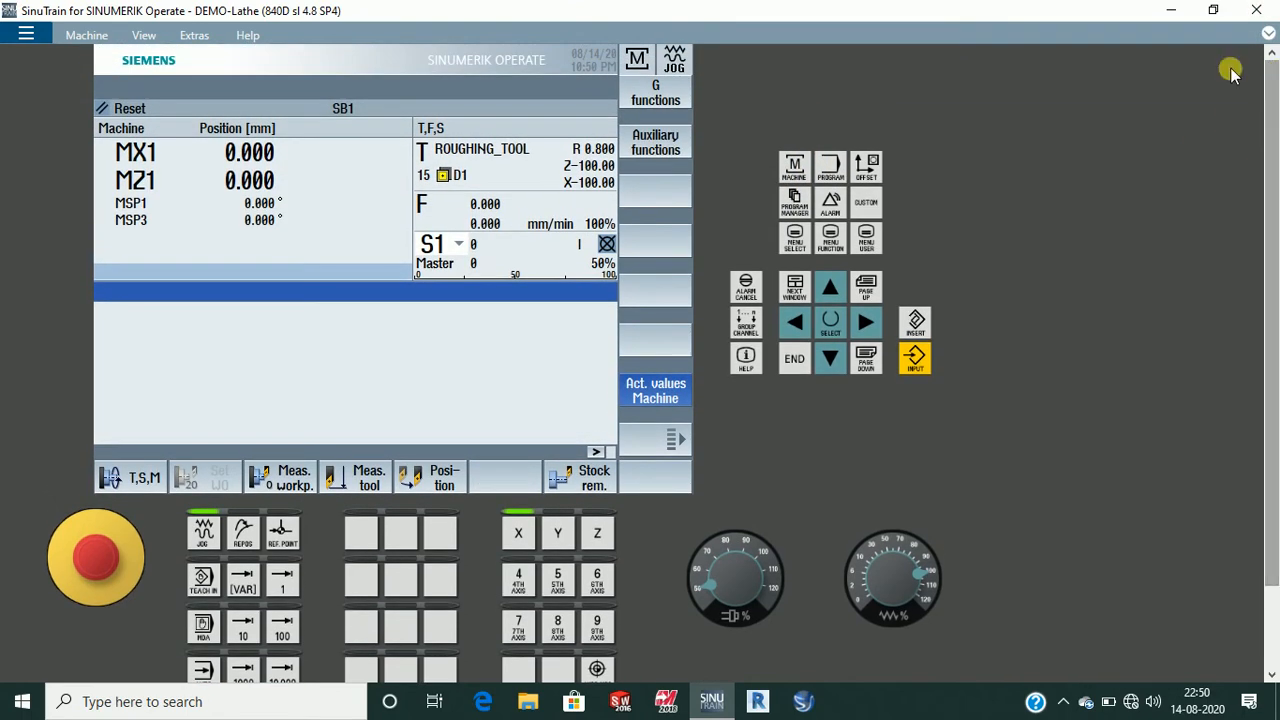
left_click_drag(1275, 205, 1266, 294)
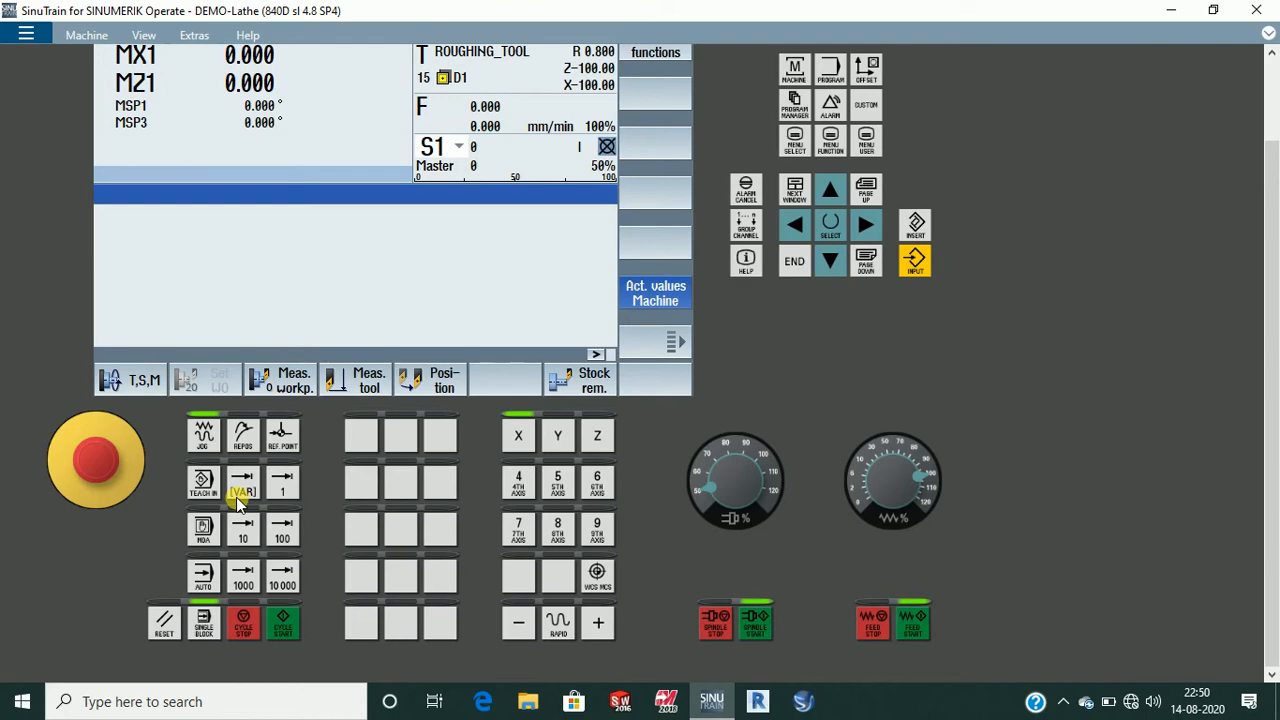
- Reset the control and run the SETUP2_CG program in AUTO mode
scroll(184, 617, "up", 1)
scroll(184, 617, "down", 1)
left_click(166, 636)
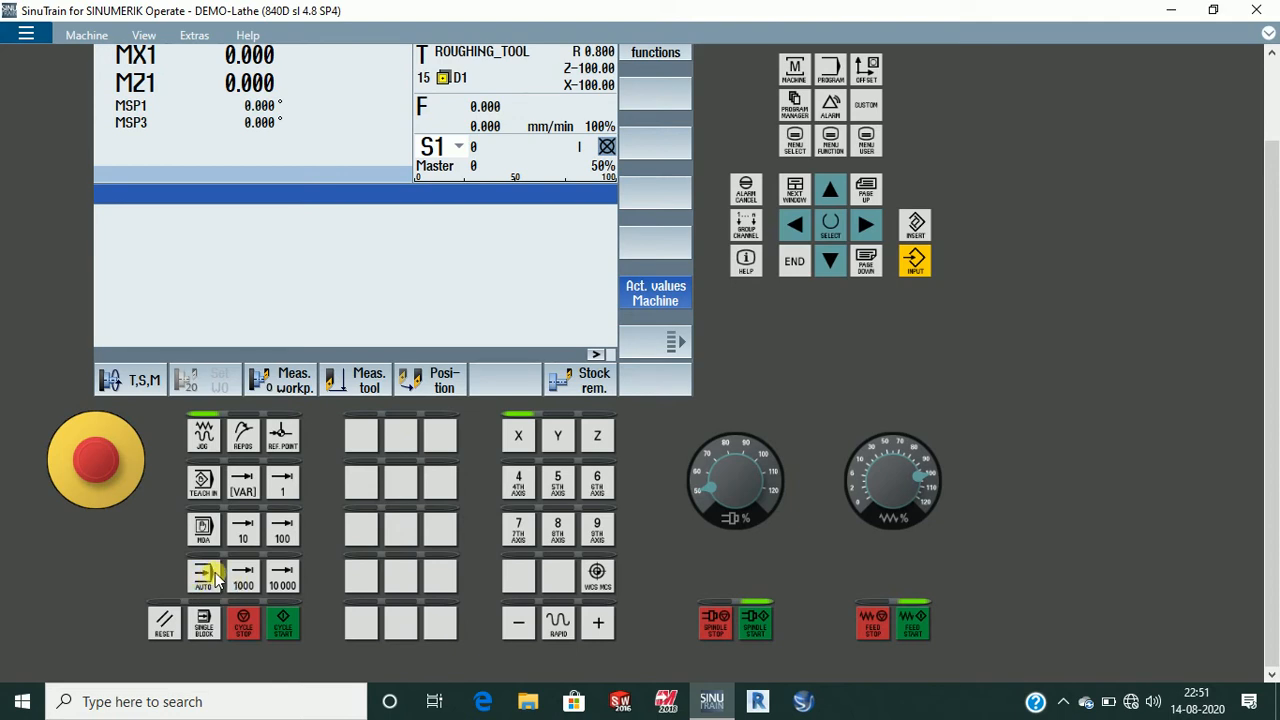
left_click(210, 576)
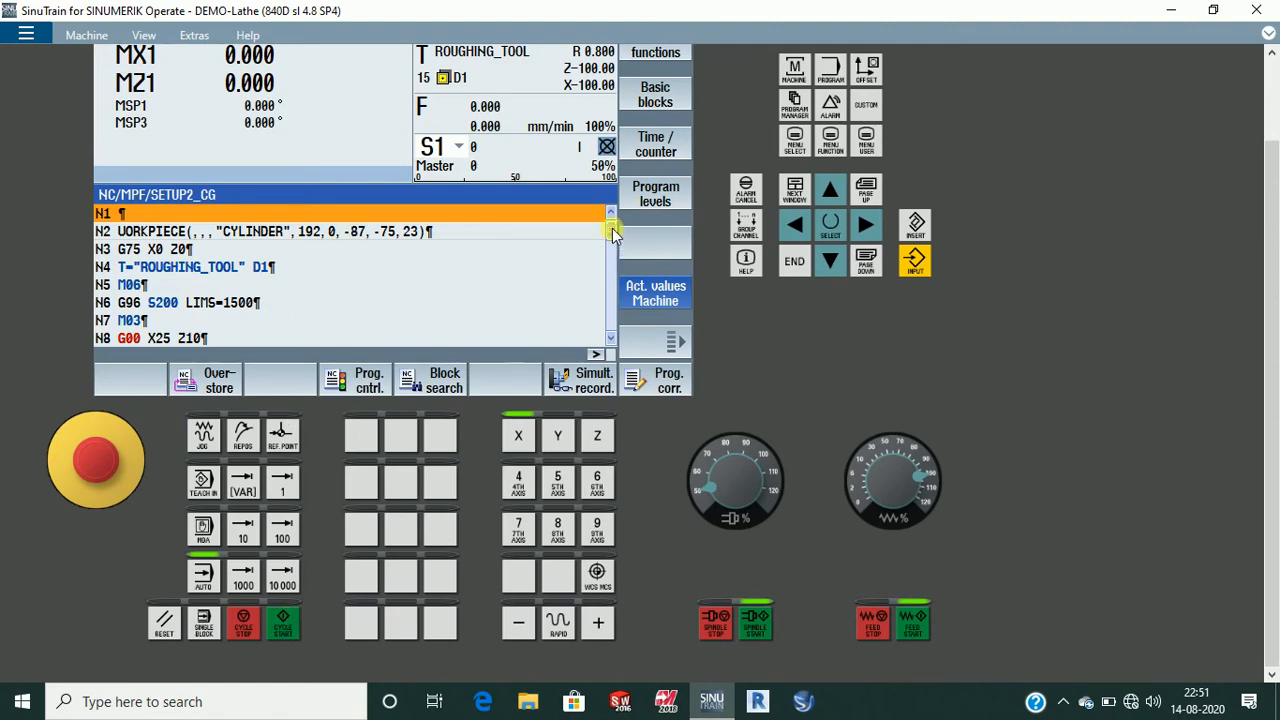
mouse_move(611, 231)
left_mouse_down()
mouse_move(611, 314)
mouse_move(623, 228)
left_mouse_up()
left_click(285, 631)
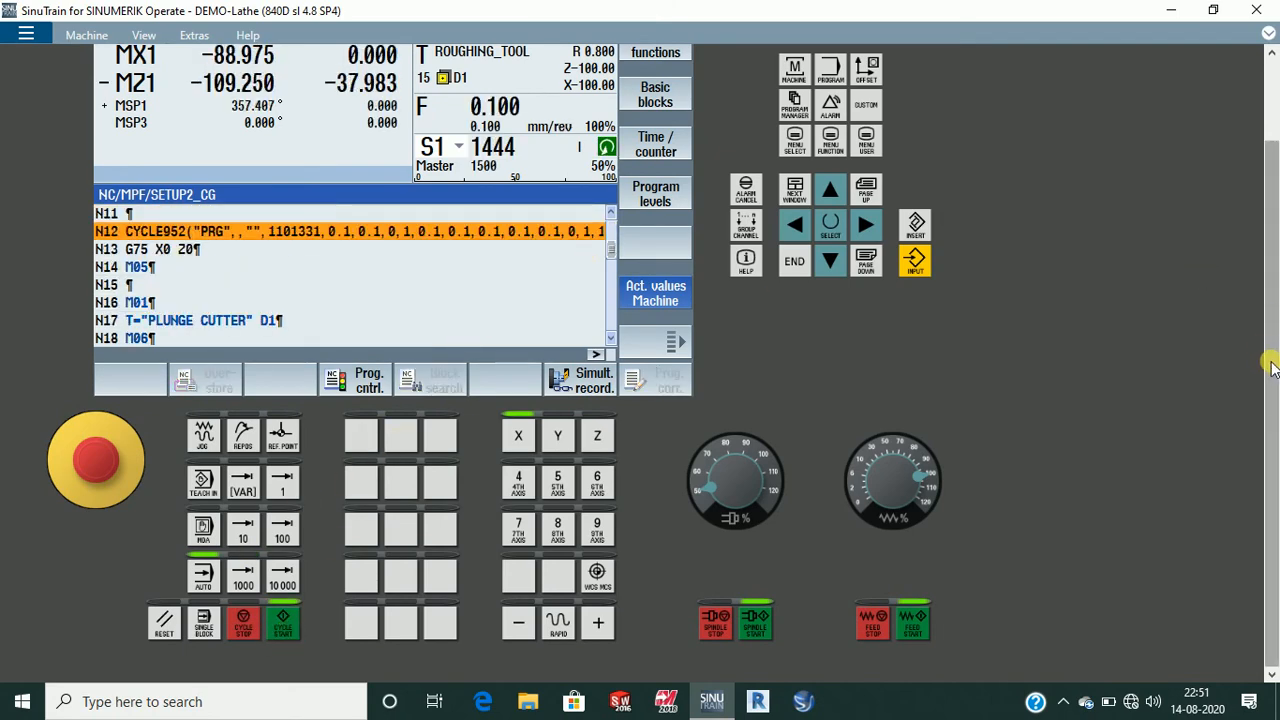
mouse_move(1269, 357)
left_mouse_down()
mouse_move(1273, 305)
mouse_move(1272, 340)
left_mouse_up()
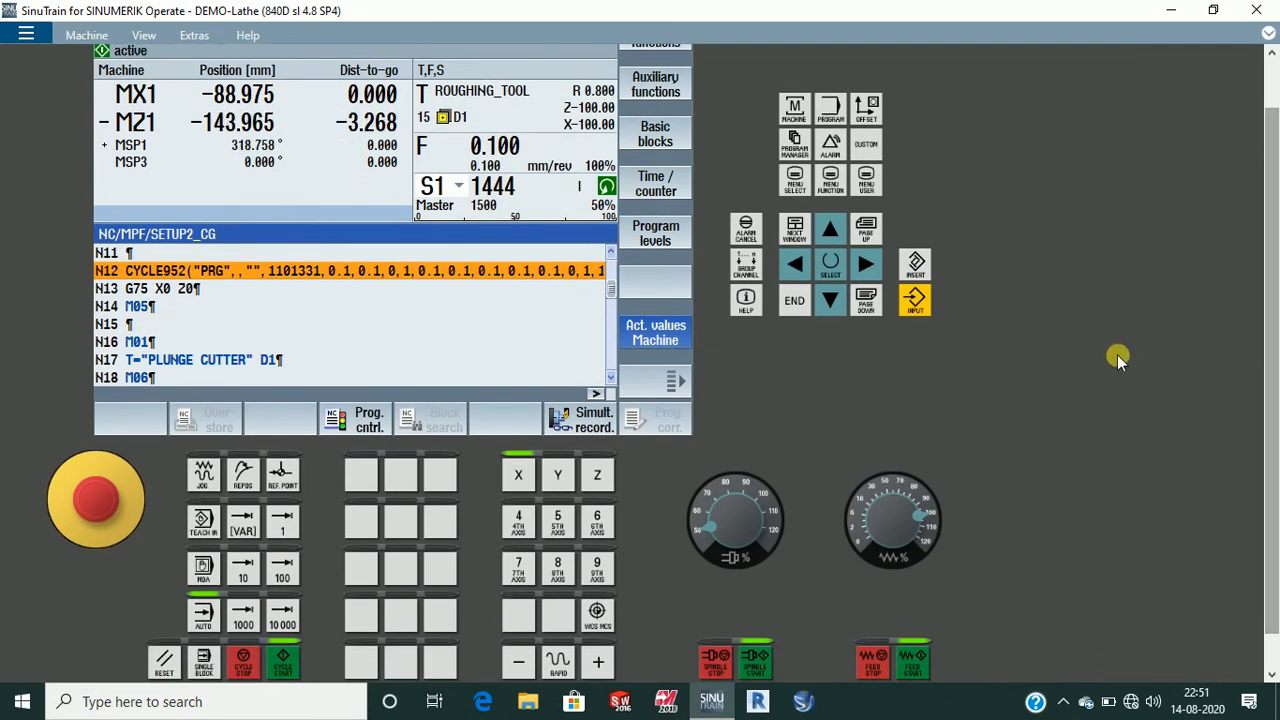
left_click_drag(1272, 392, 1273, 410)
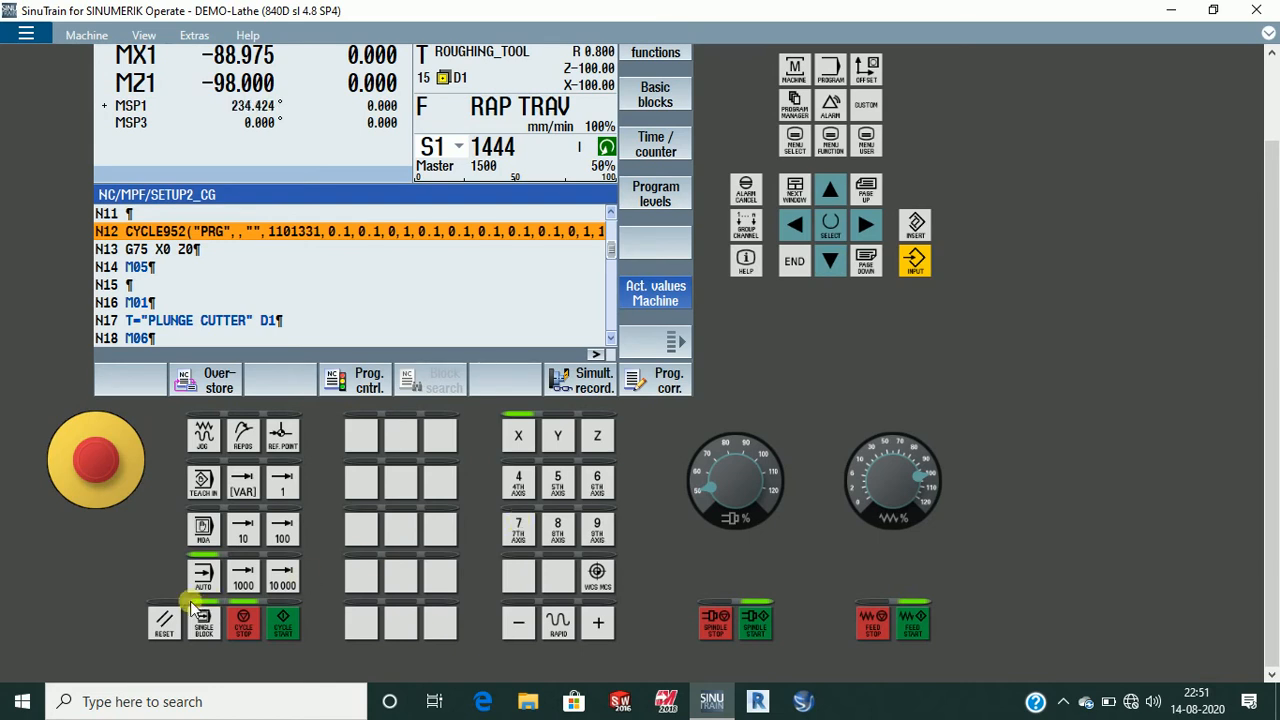
- Advance SETUP2_CG through the CYCLE952 roughing cycle in single-block mode, raising the feed override to 115% along the way
left_click(281, 631)
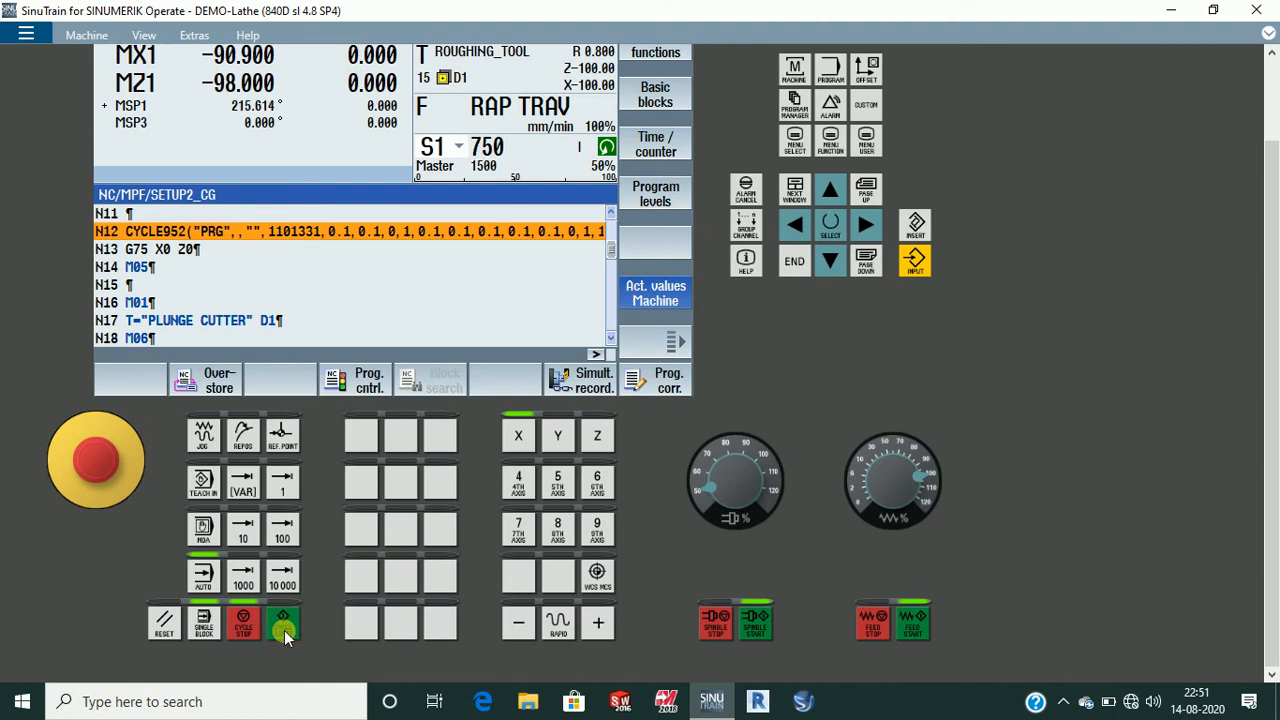
left_click(284, 630)
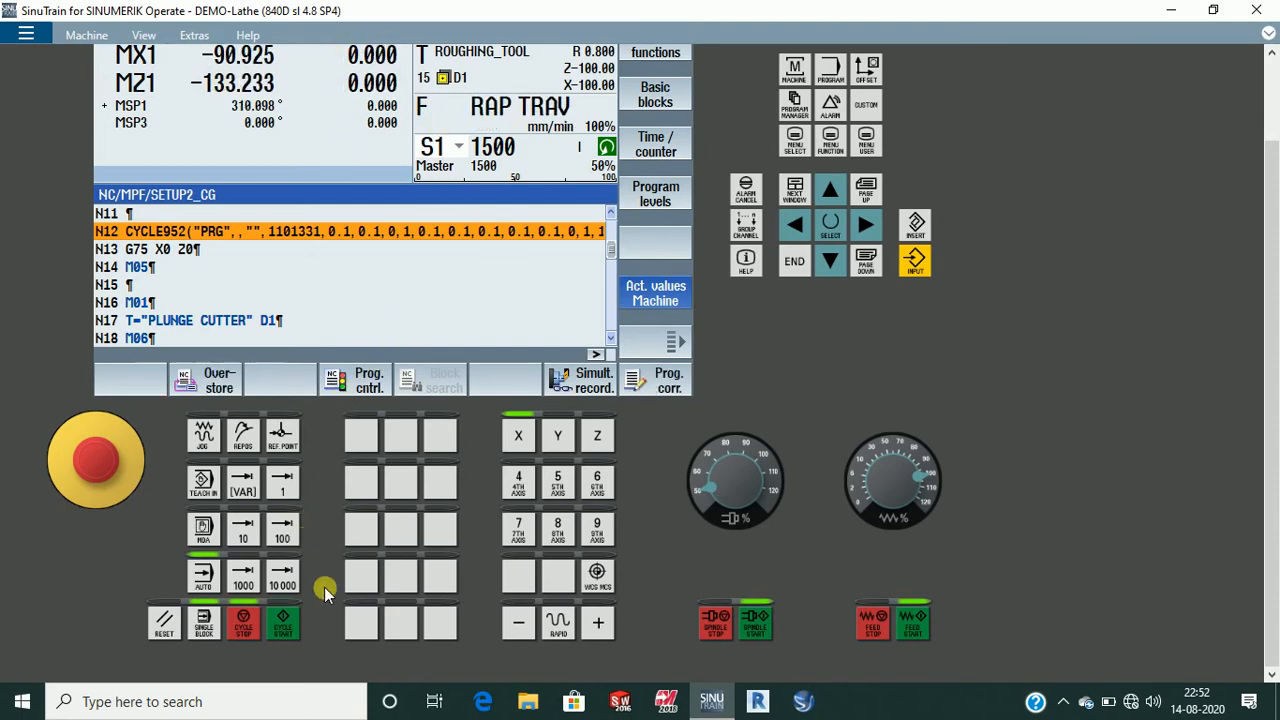
left_click(288, 627)
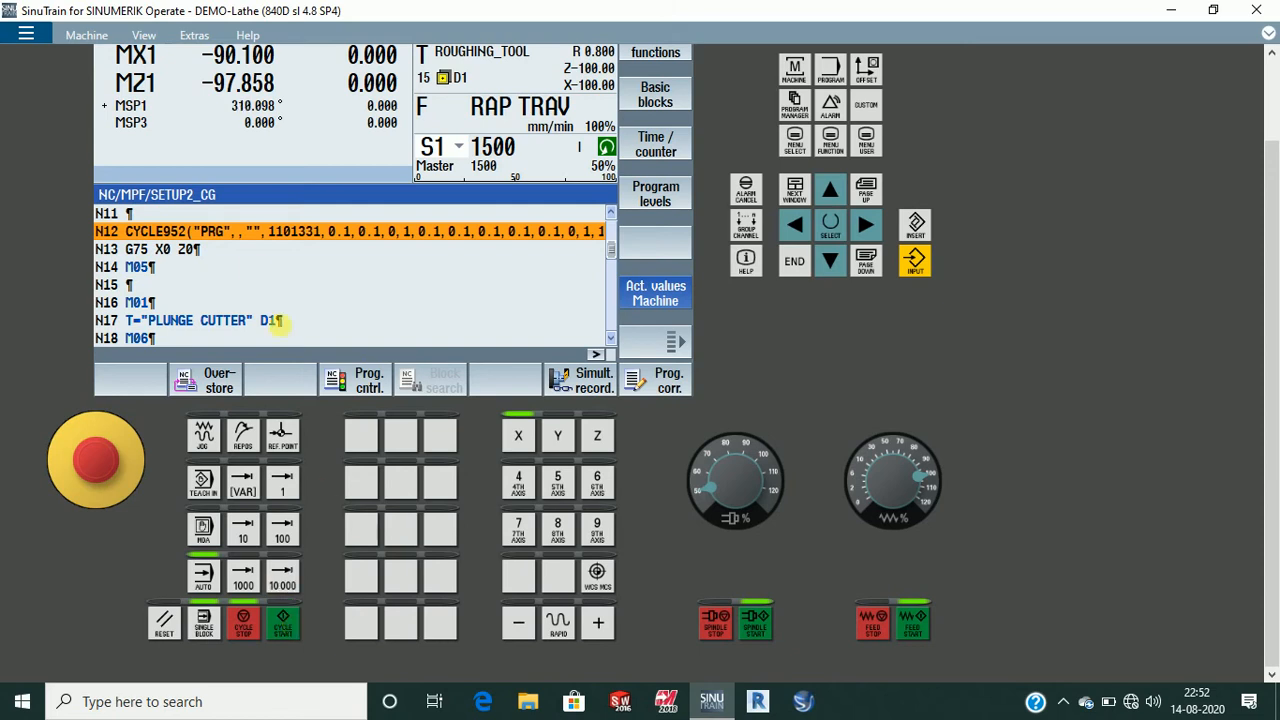
left_click(283, 625)
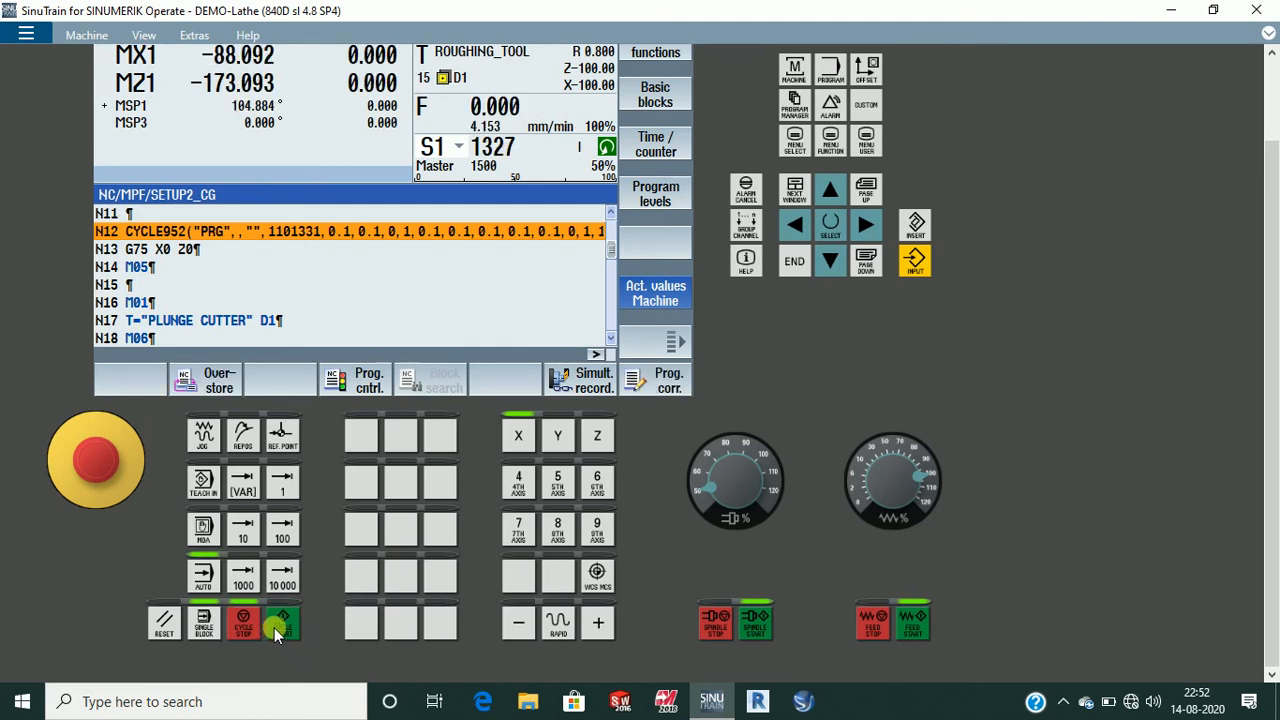
left_click(920, 481)
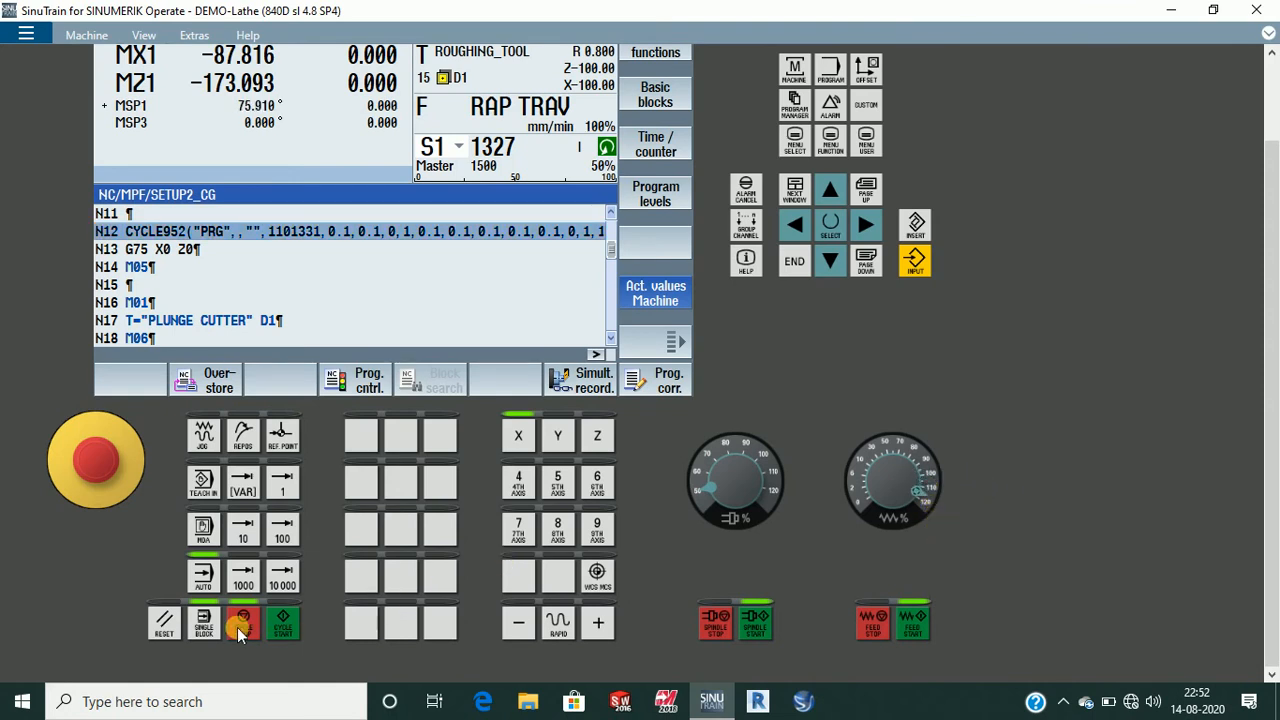
left_click(284, 623)
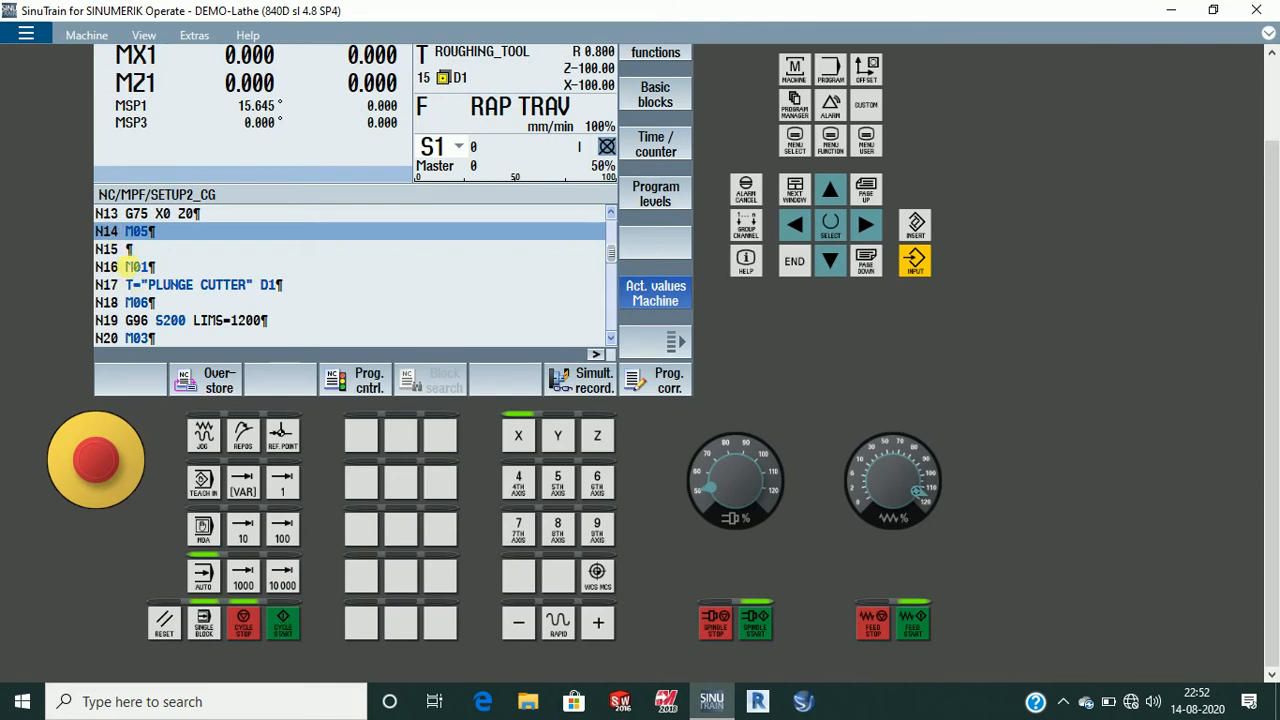
- Execute the blocks from the M01 optional stop through the change to the plunge cutter and the G96 S200 LIMS=1200 block
left_click(283, 623)
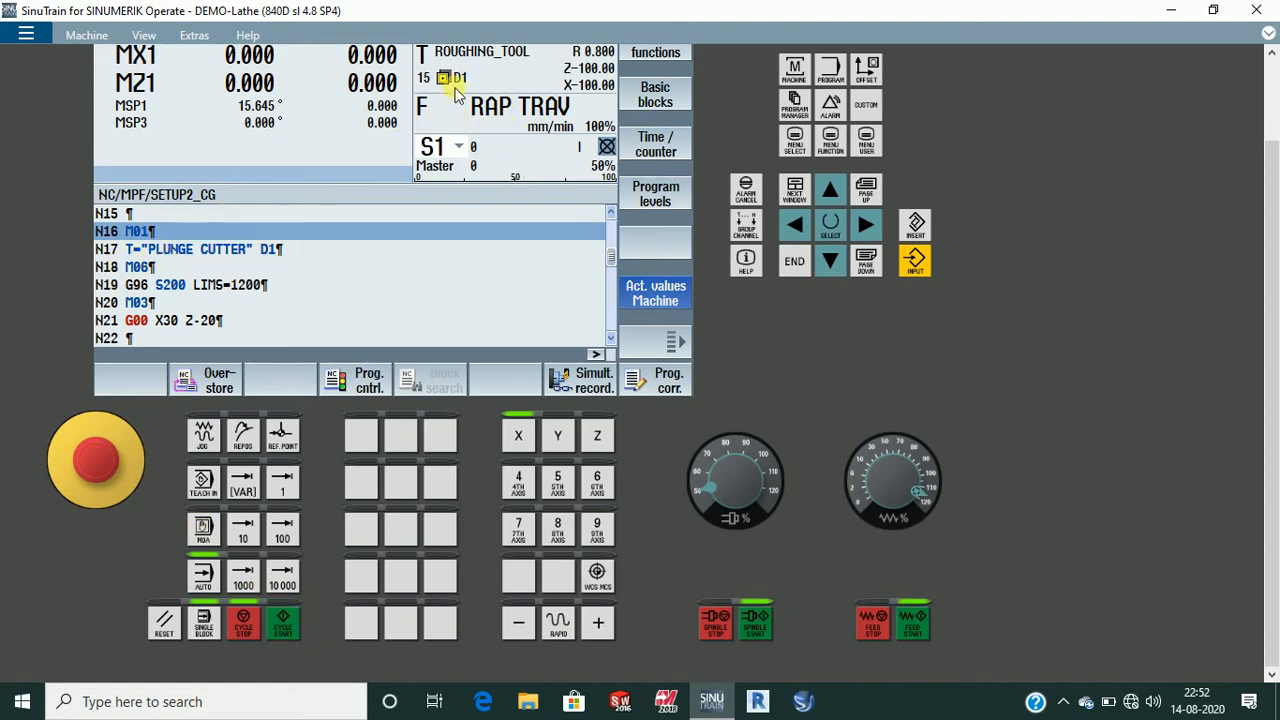
left_click(285, 625)
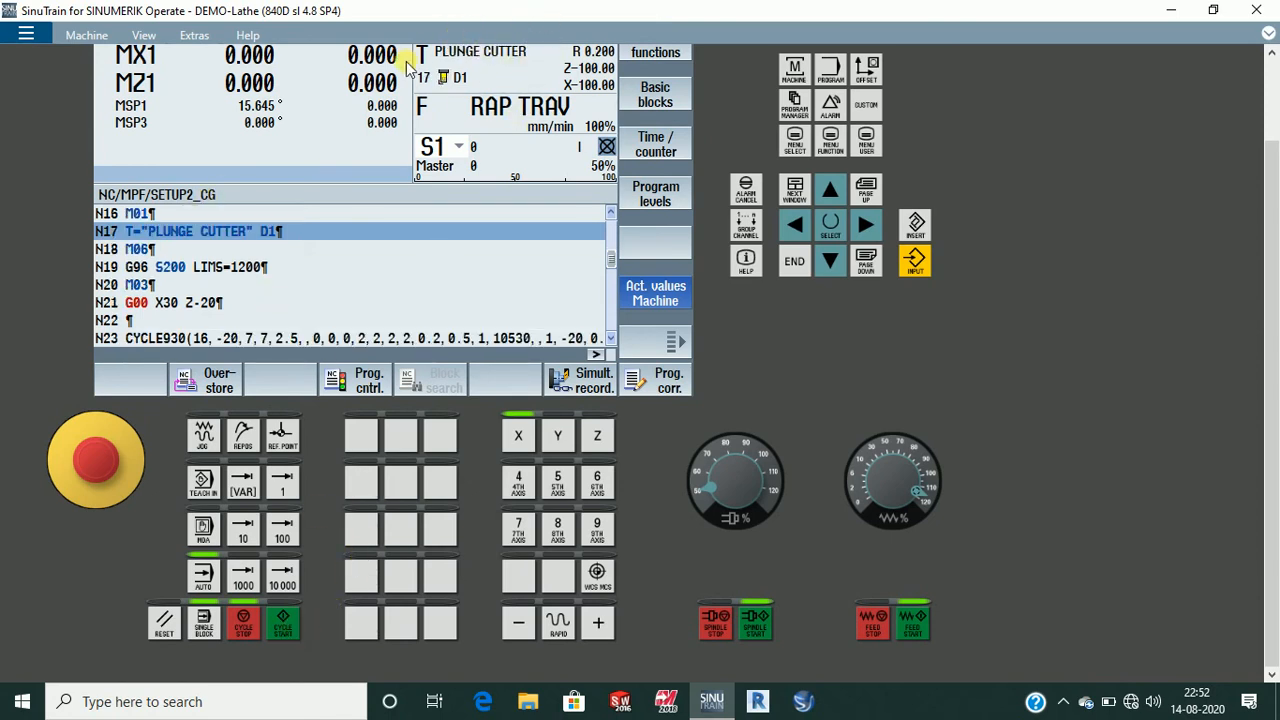
left_click(286, 631)
left_click(286, 631)
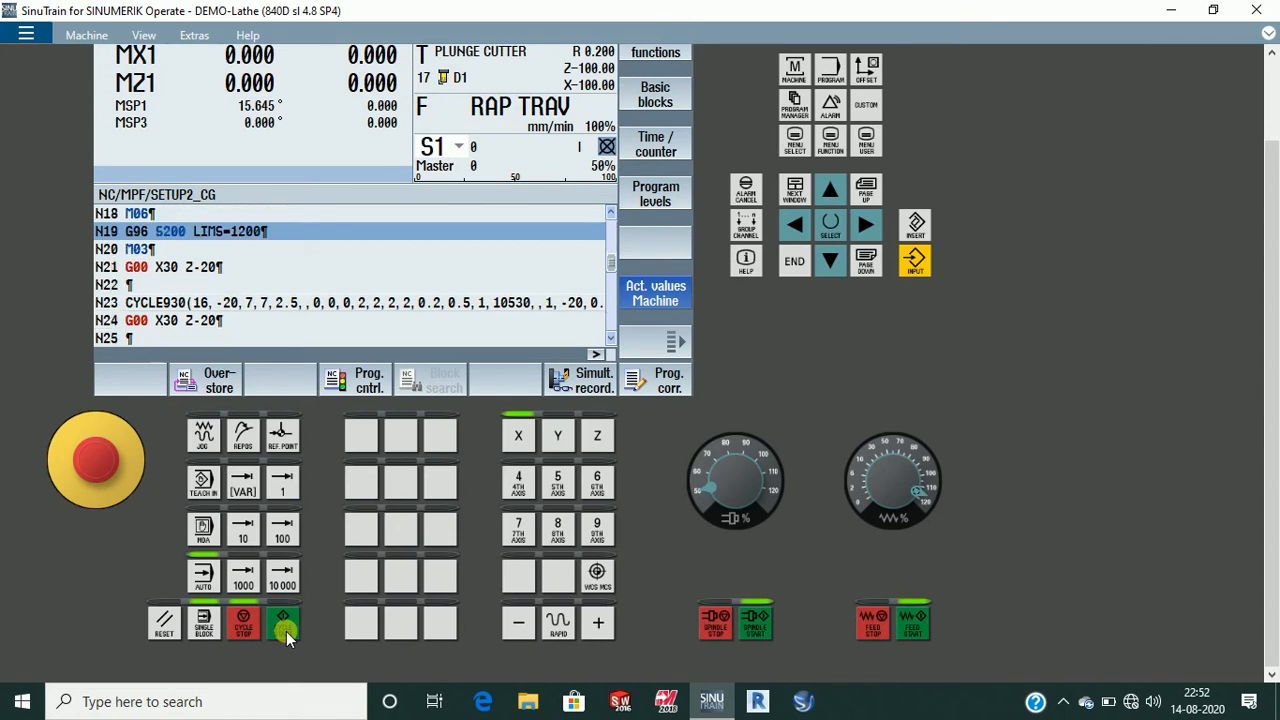
- Execute the plunge cutter's approach to X30 Z-20 and the CYCLE930 grooving cycle, up to the G75 X0 Z0 return
left_click(286, 631)
left_click(286, 631)
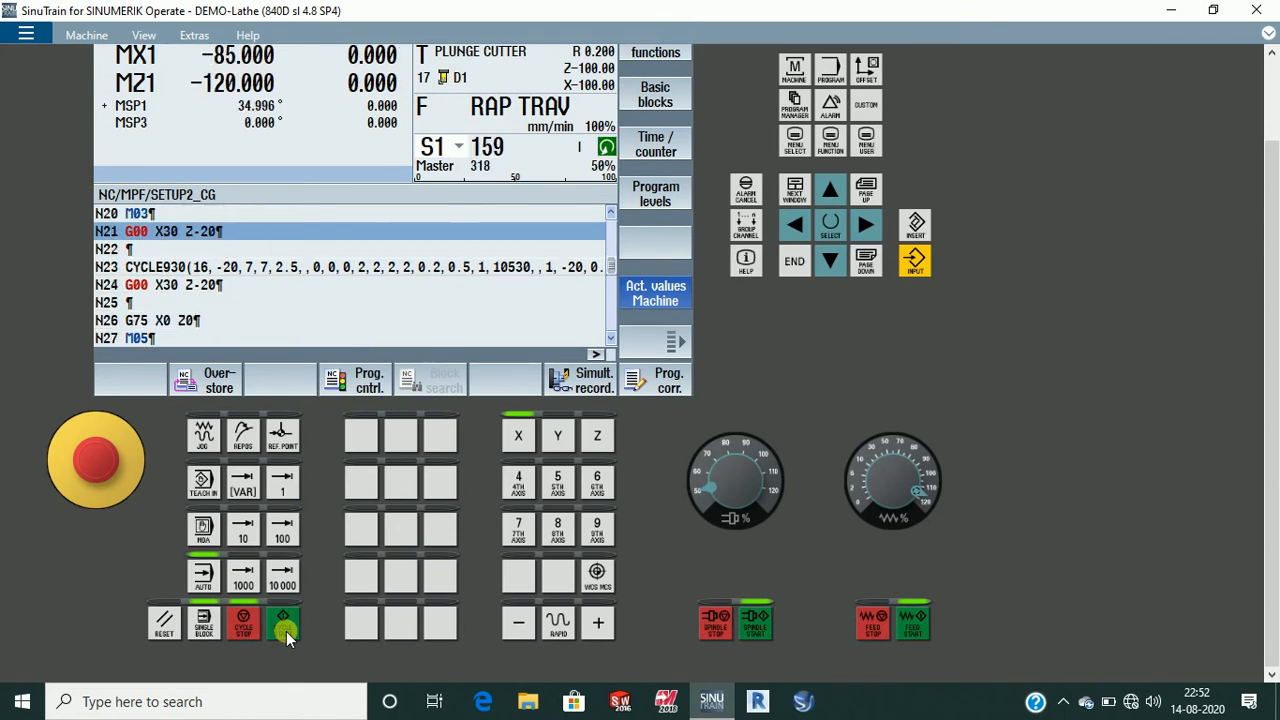
left_click(286, 631)
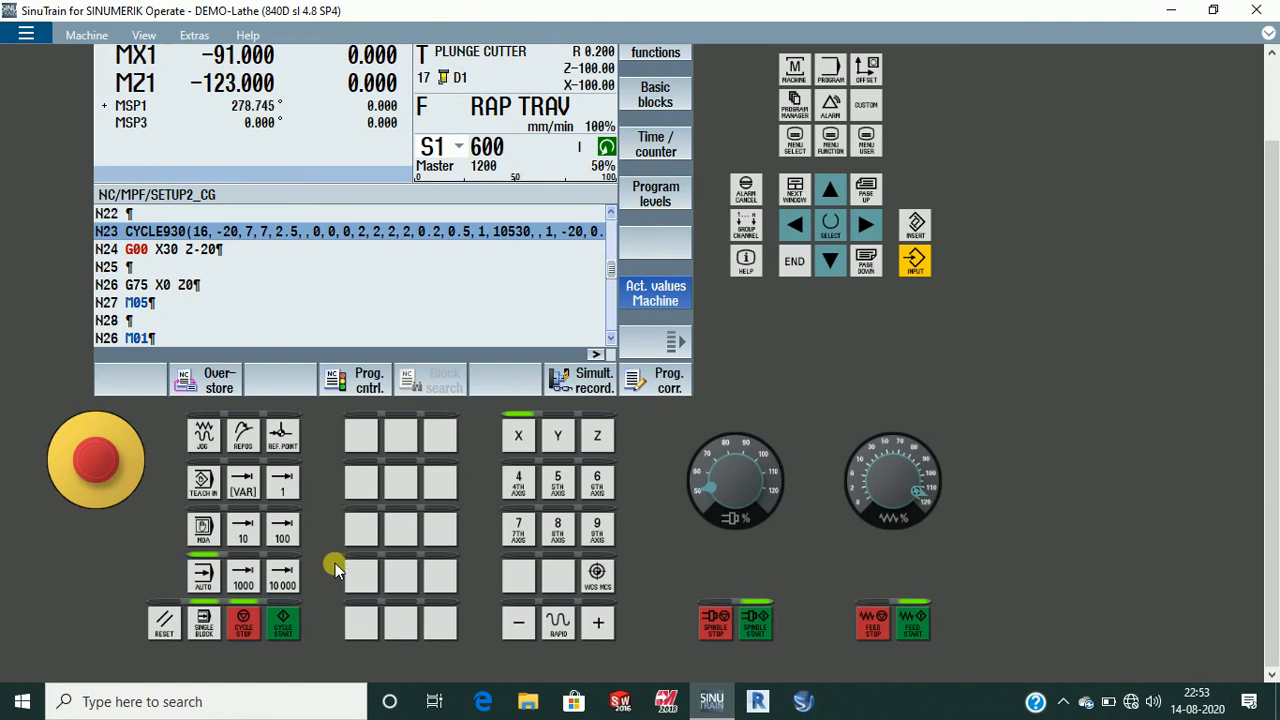
left_click(285, 627)
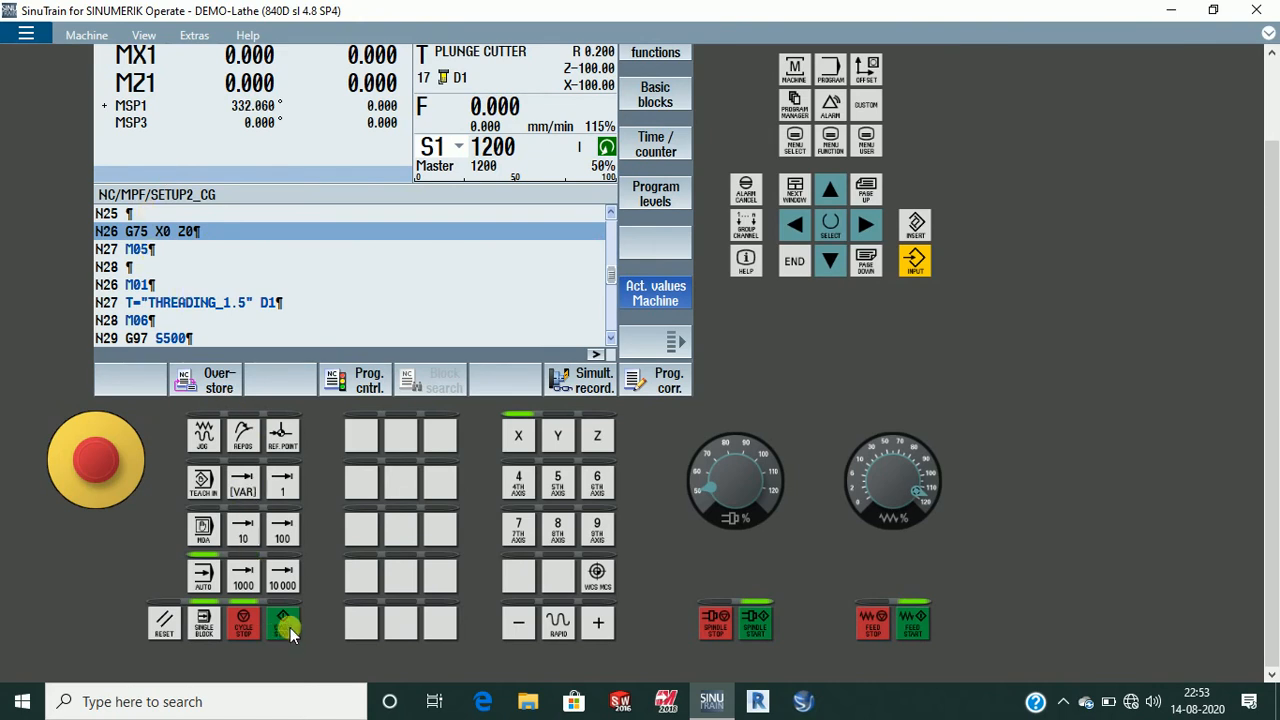
- Step through the THREADING_1.5 tool change and the CYCLE99 threading cycle to the end of SETUP2_CG
left_click(290, 627)
left_click(290, 627)
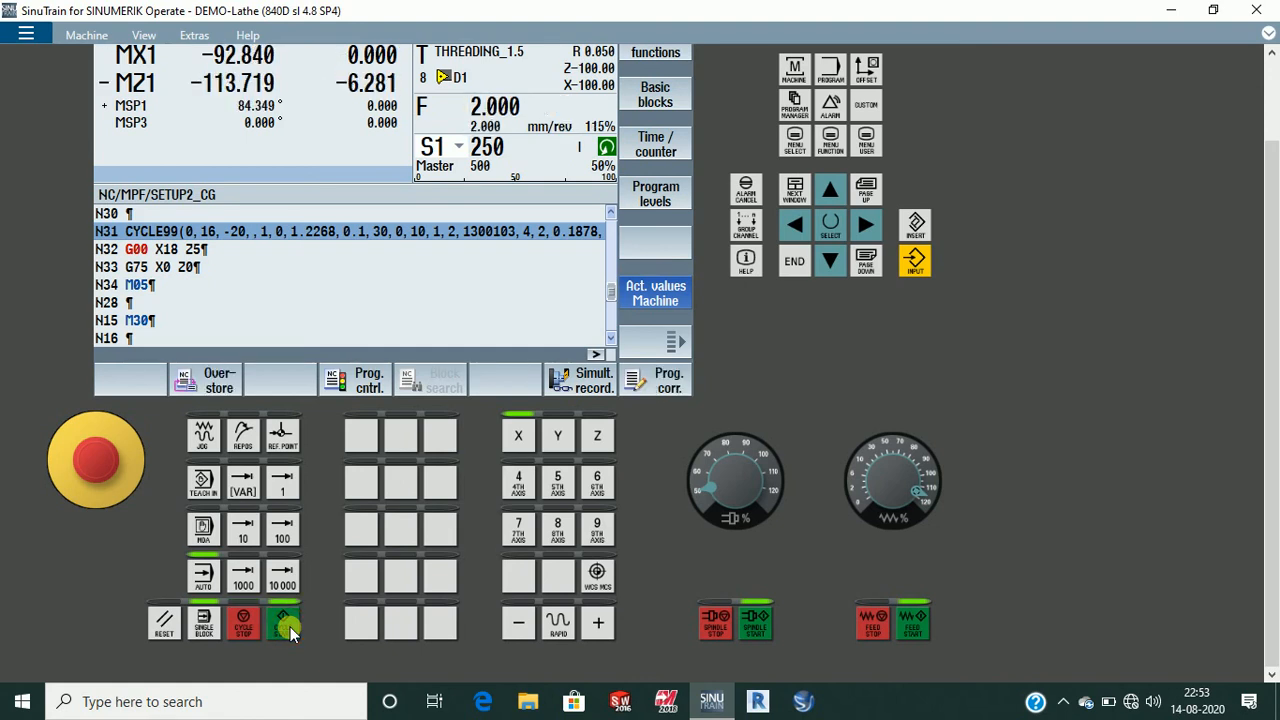
left_click(290, 627)
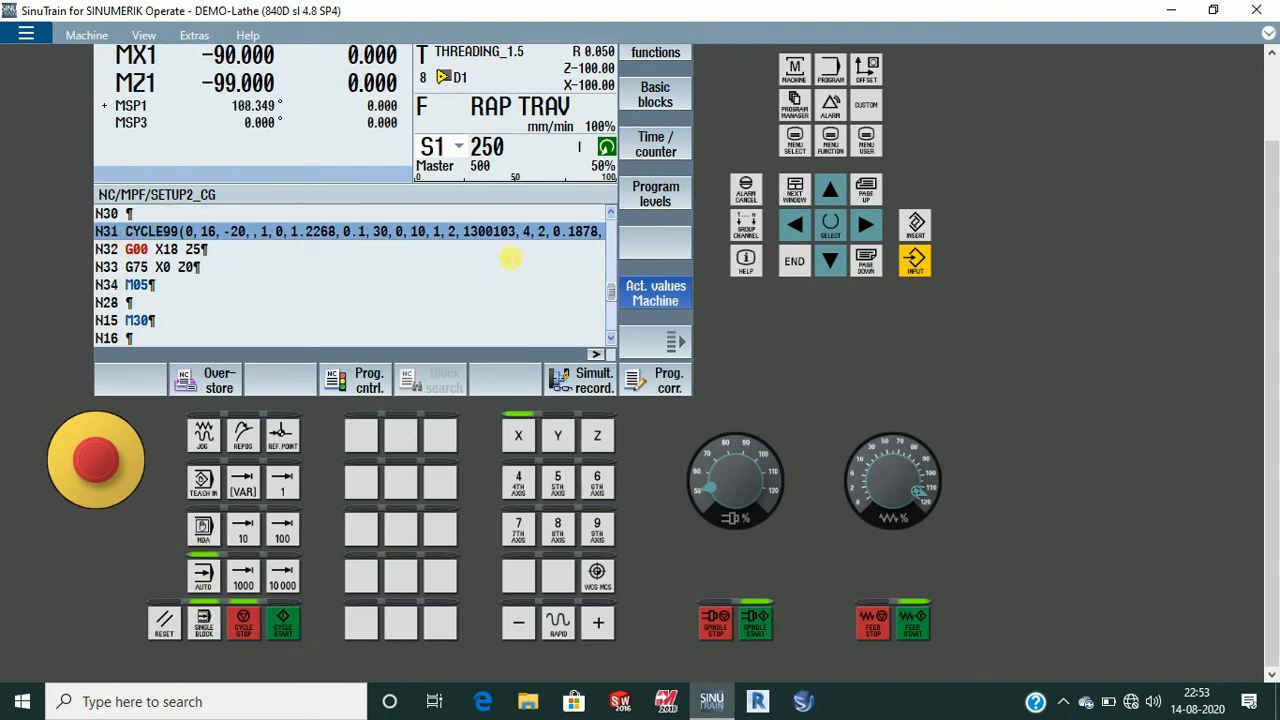
left_click(289, 625)
left_click(296, 628)
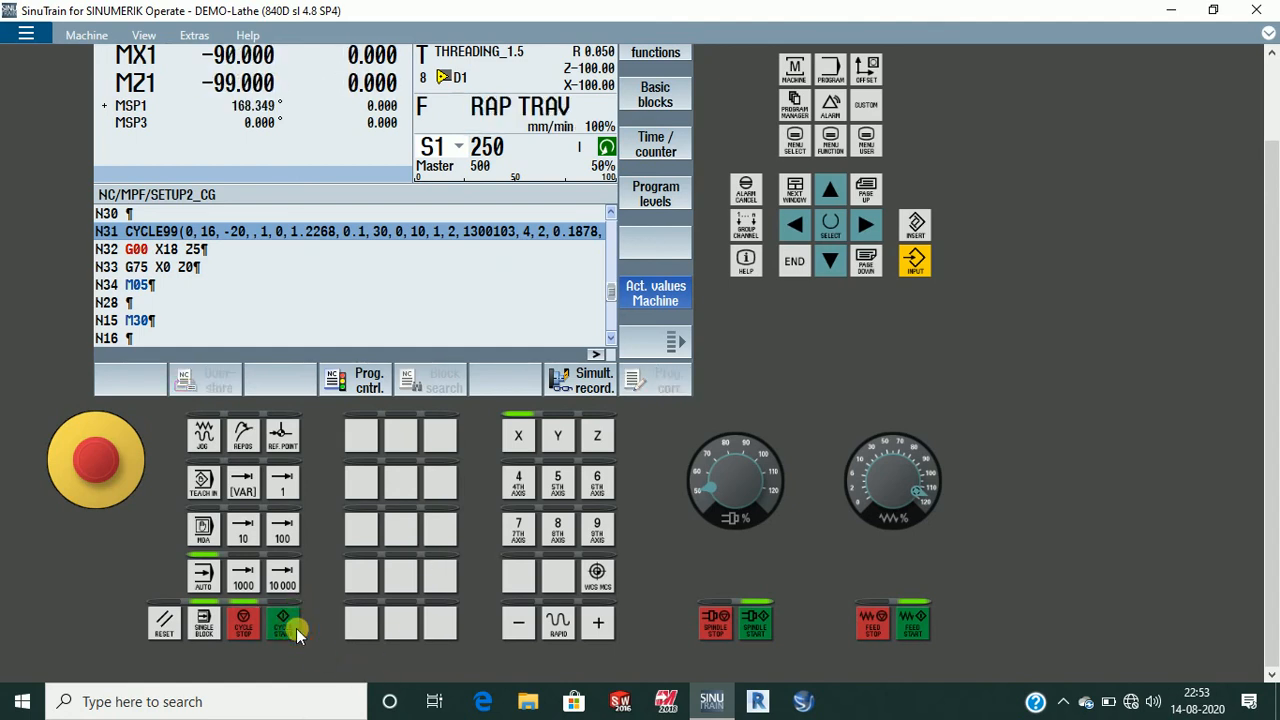
left_click(296, 628)
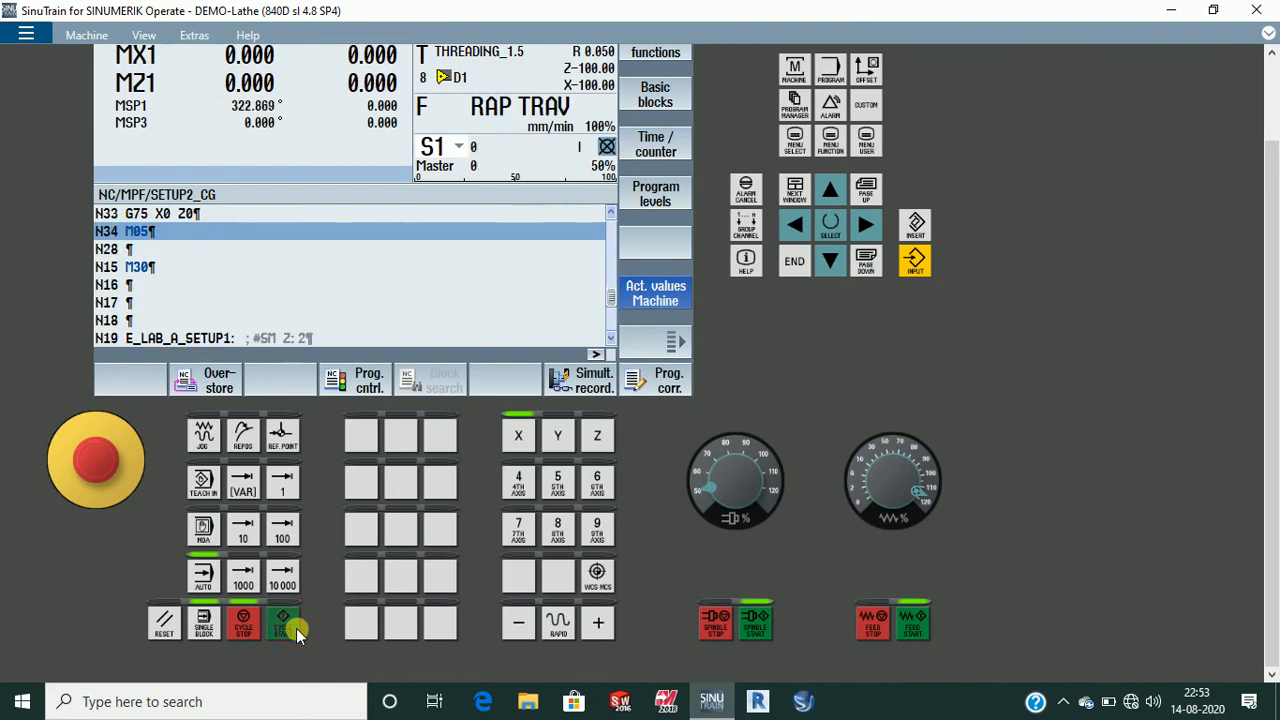
left_click(296, 628)
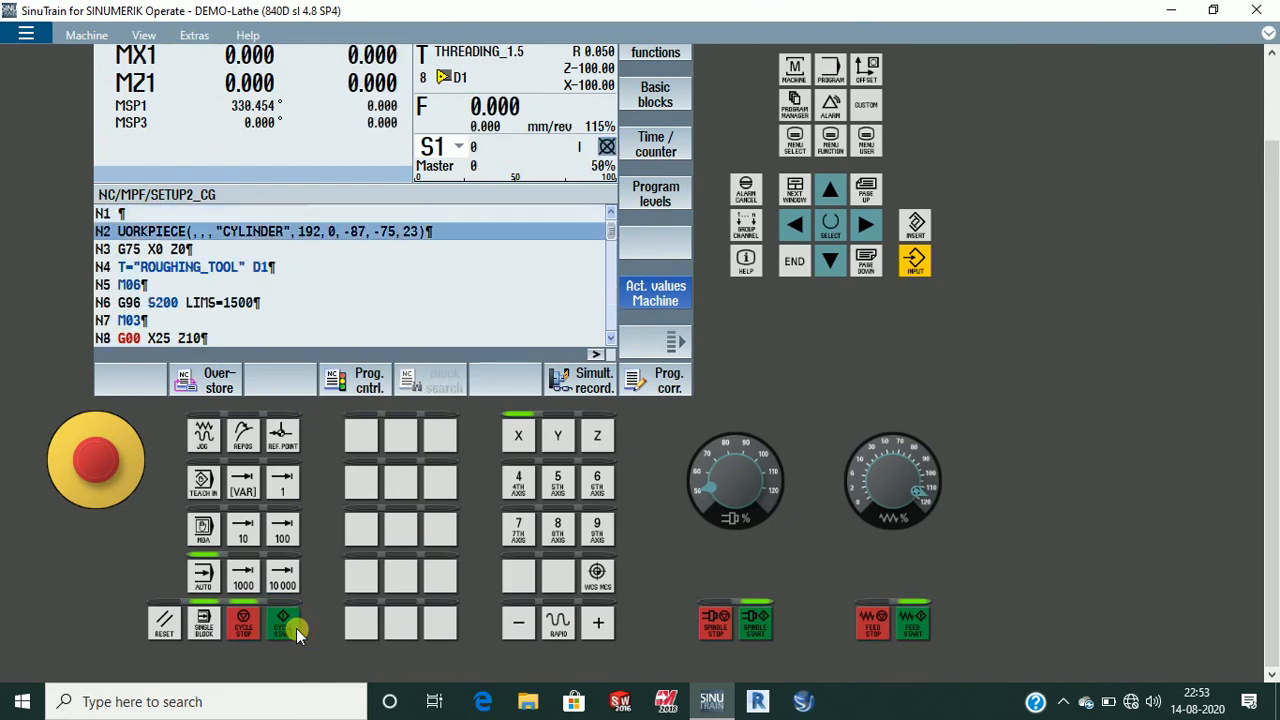
- Switch to JOG mode and reset the control
left_click(205, 437)
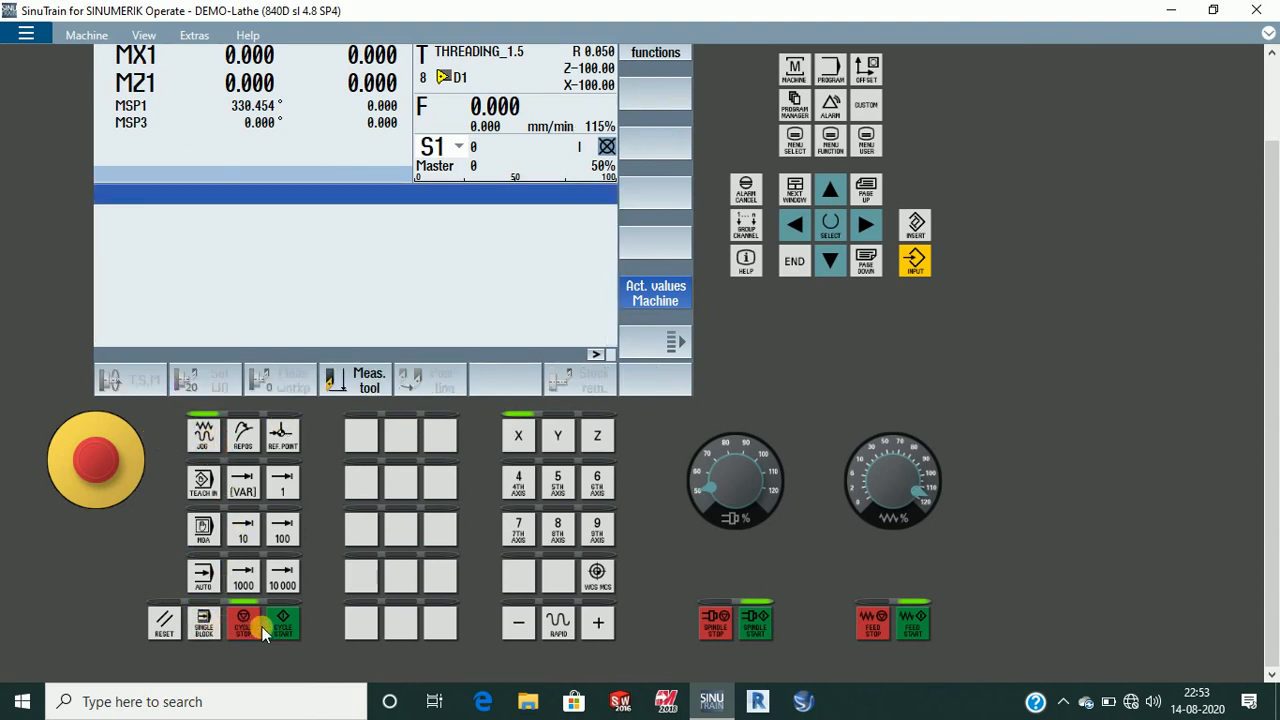
left_click(157, 624)
scroll(409, 557, "up", 2)
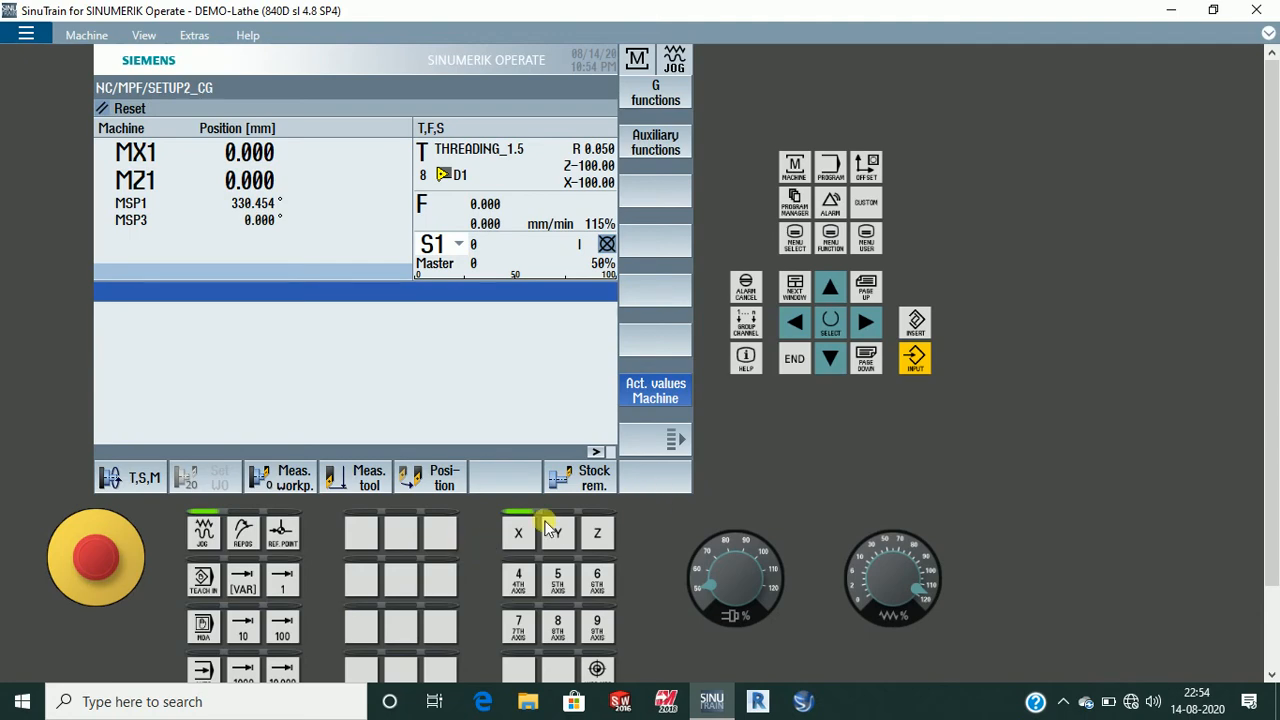
- Alternate the active jog axis between X and Z, toggling between work and machine coordinates, and finish with Z selected
scroll(545, 525, "down", 2)
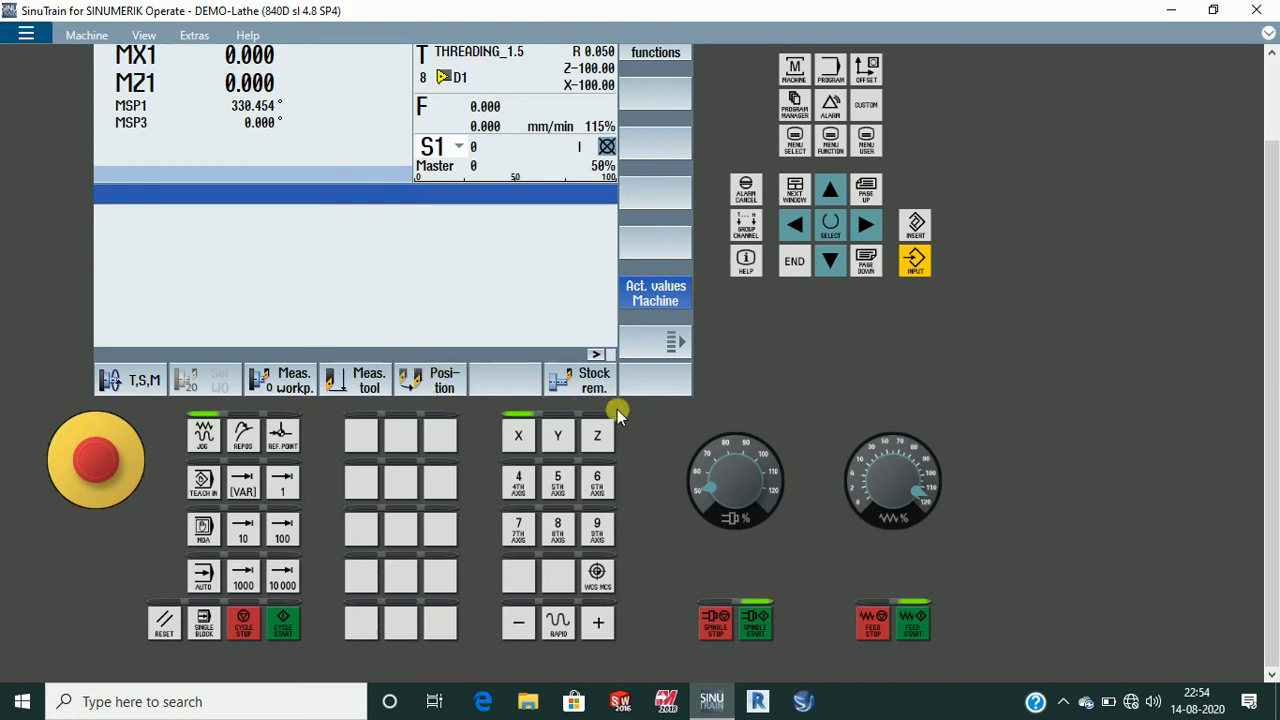
left_click(528, 437)
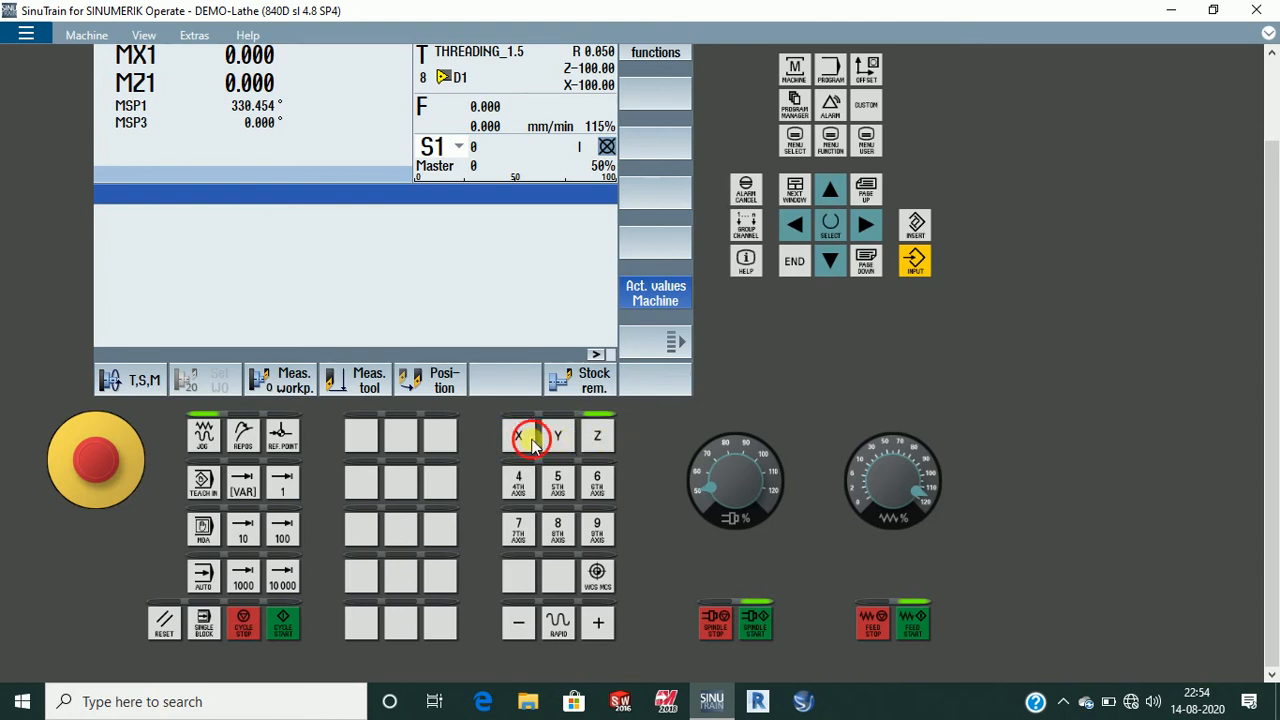
left_click(528, 436)
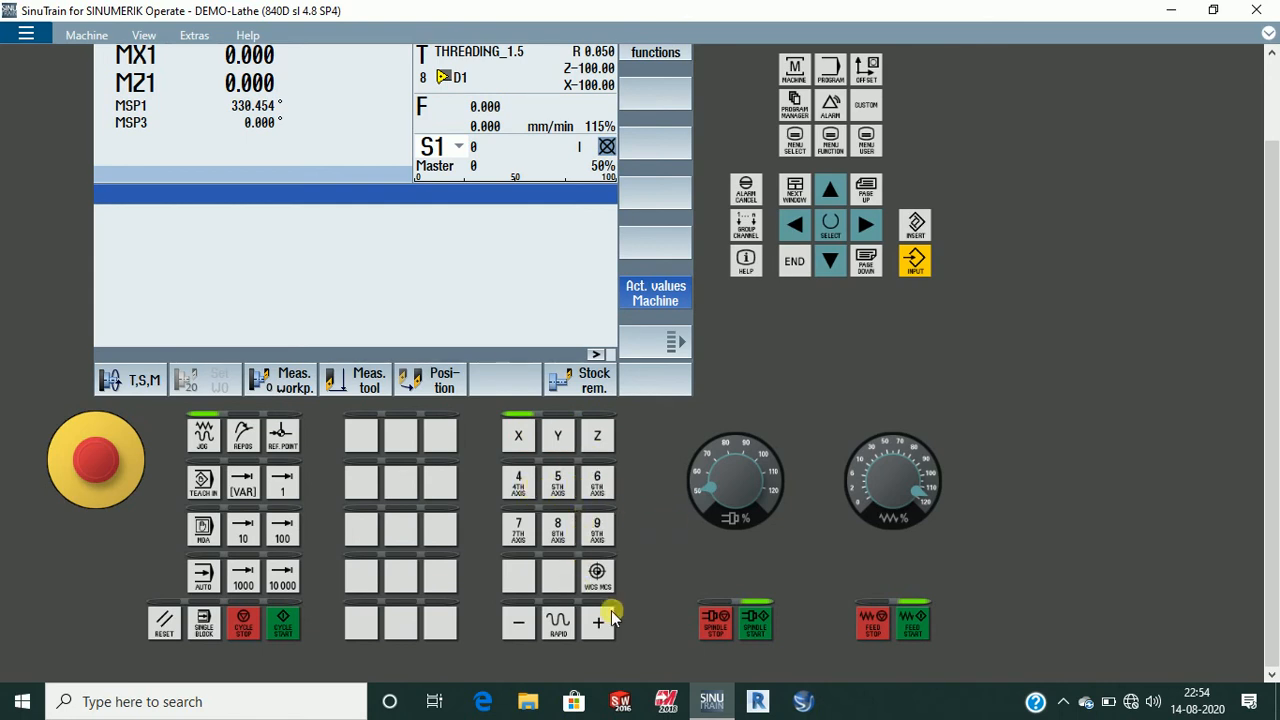
left_click(608, 582)
left_click(516, 432)
left_click(600, 582)
left_click(597, 435)
scroll(858, 275, "up", 2)
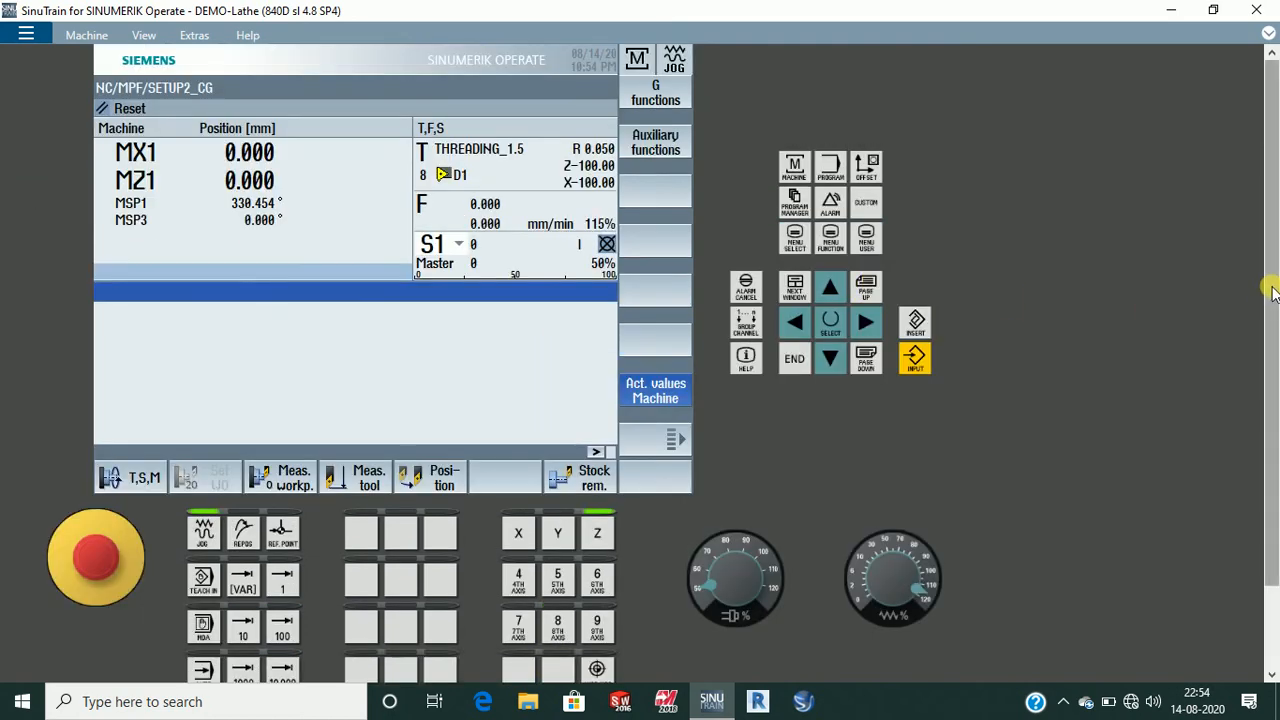
scroll(1270, 228, "down", 2)
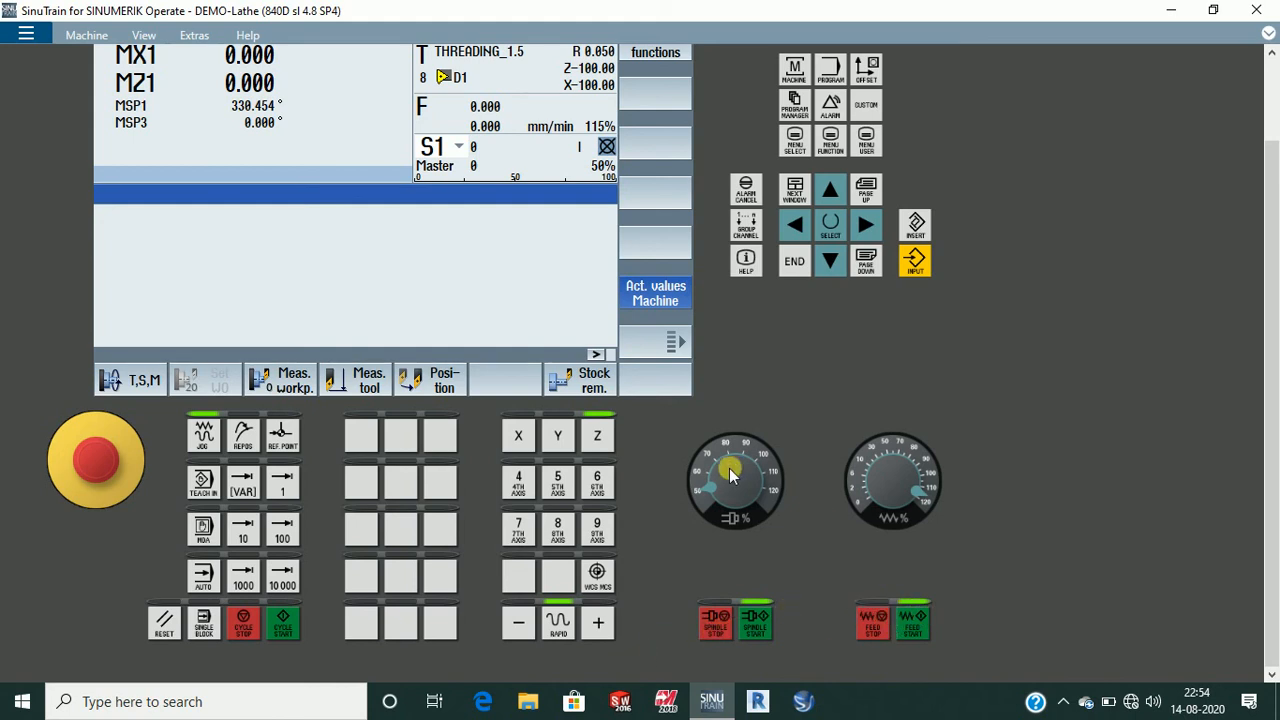
- Set the spindle override to 85% and the feed override to 40%
left_click_drag(711, 483, 729, 457)
left_click_drag(916, 492, 921, 444)
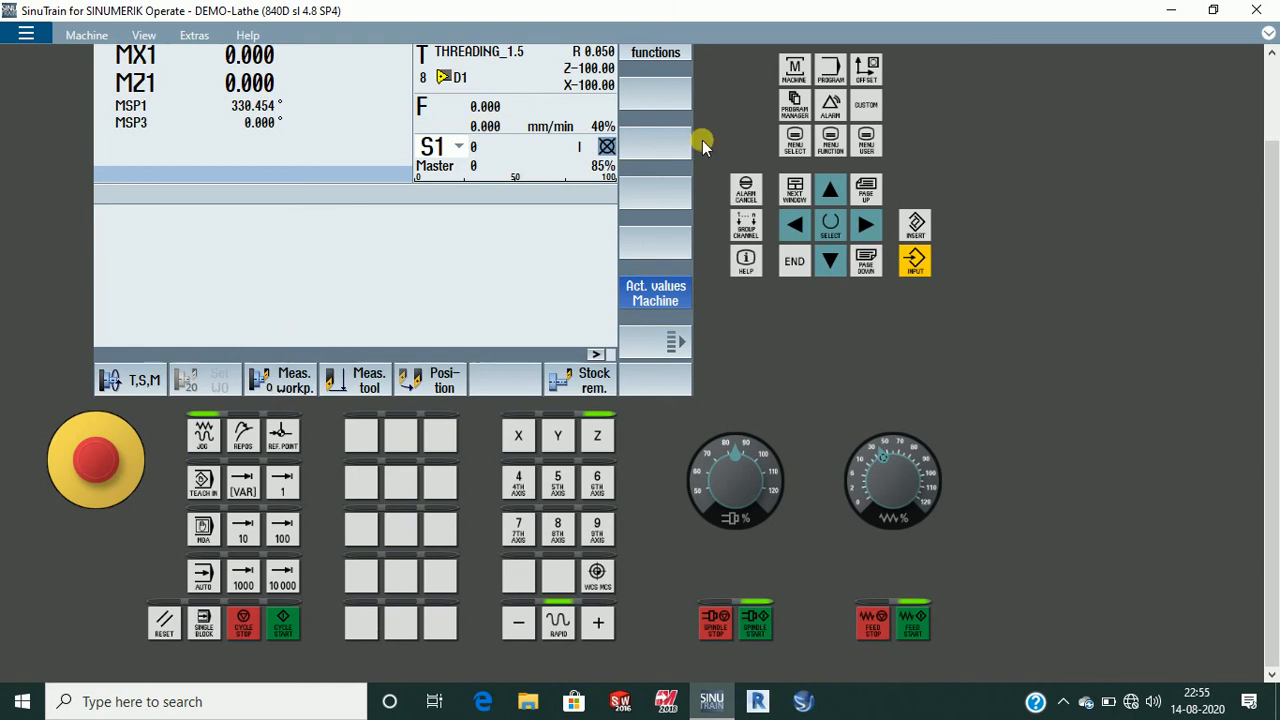
left_click_drag(1272, 247, 1272, 247)
scroll(1272, 215, "up", 1)
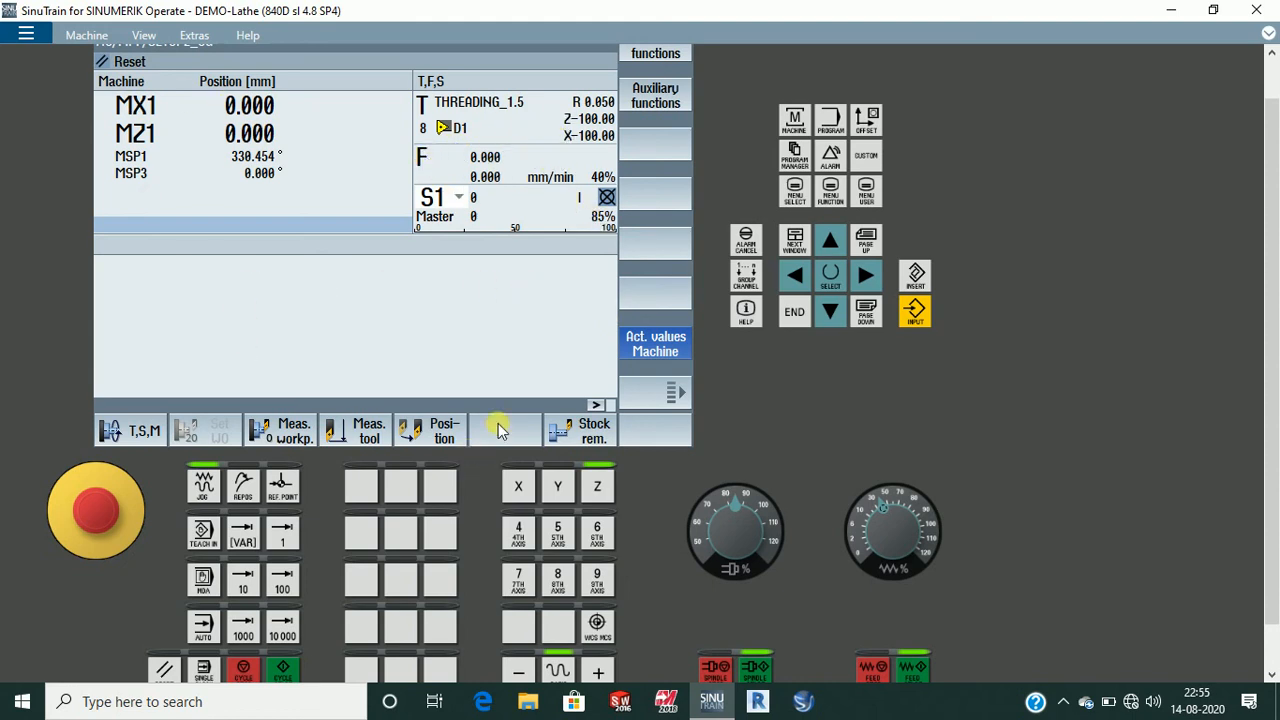
- View the tool measurement options and return to the main JOG screen
left_click(369, 437)
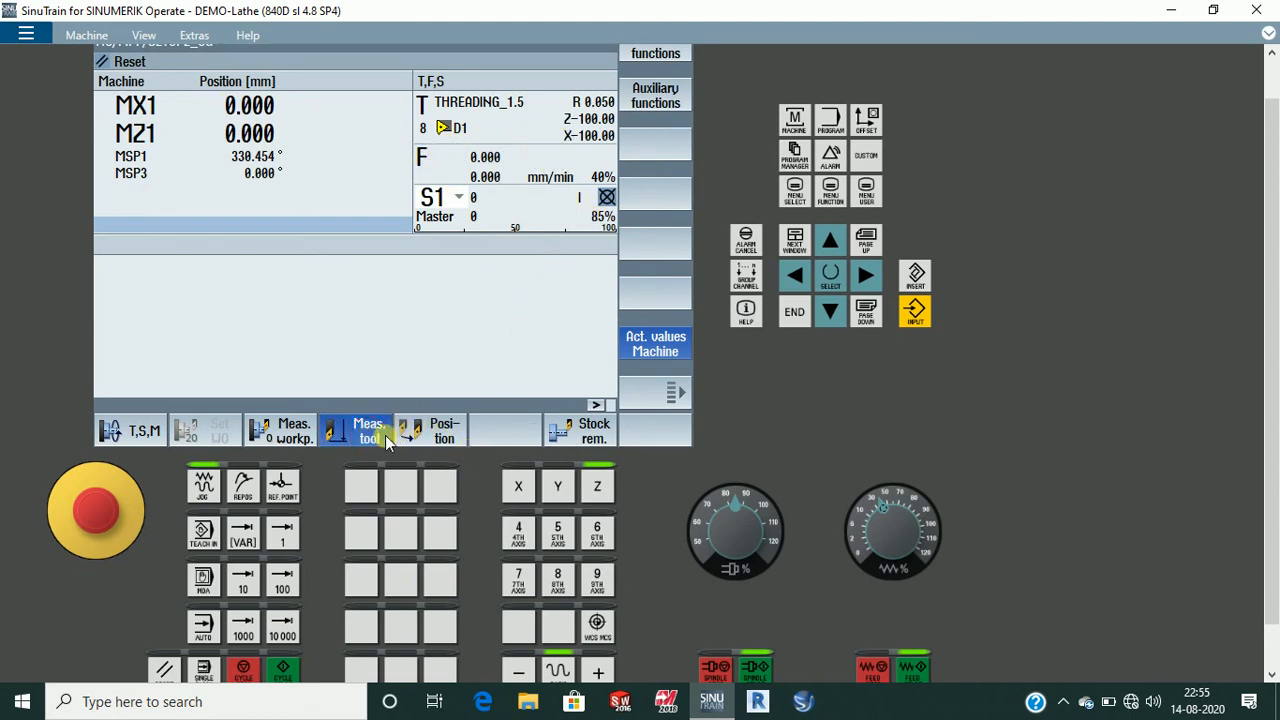
scroll(755, 320, "up", 1)
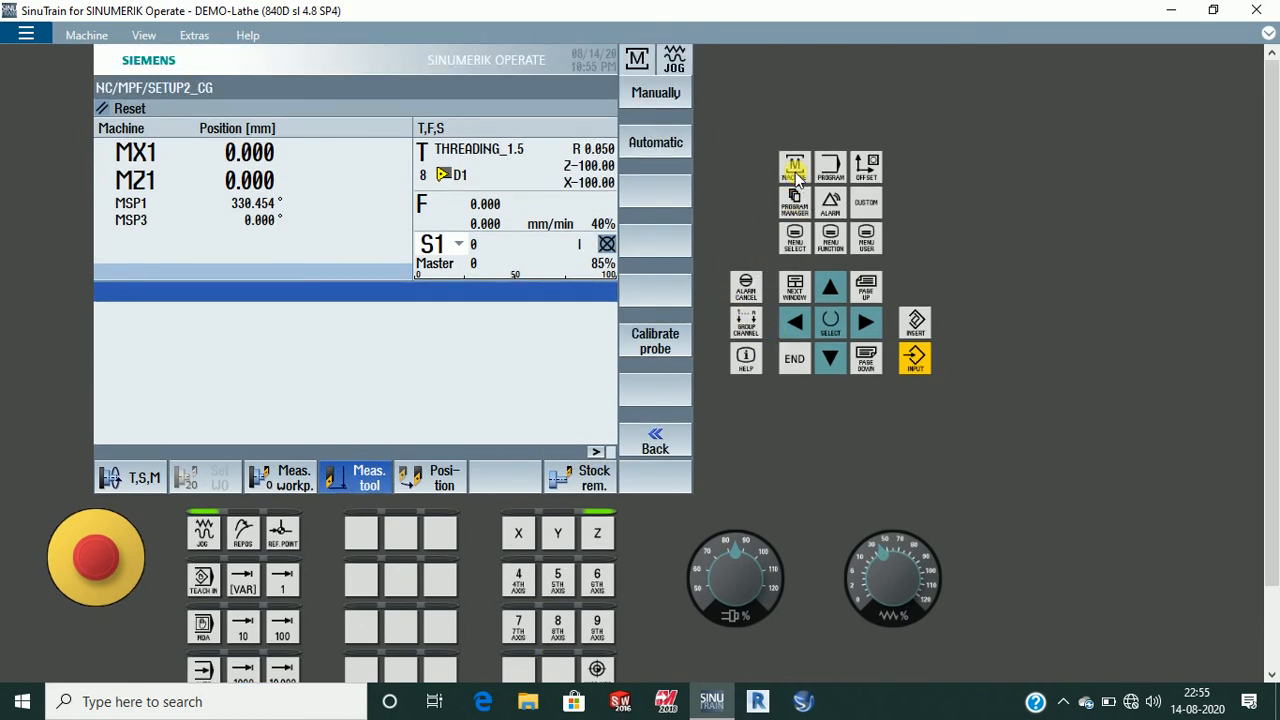
left_click(651, 434)
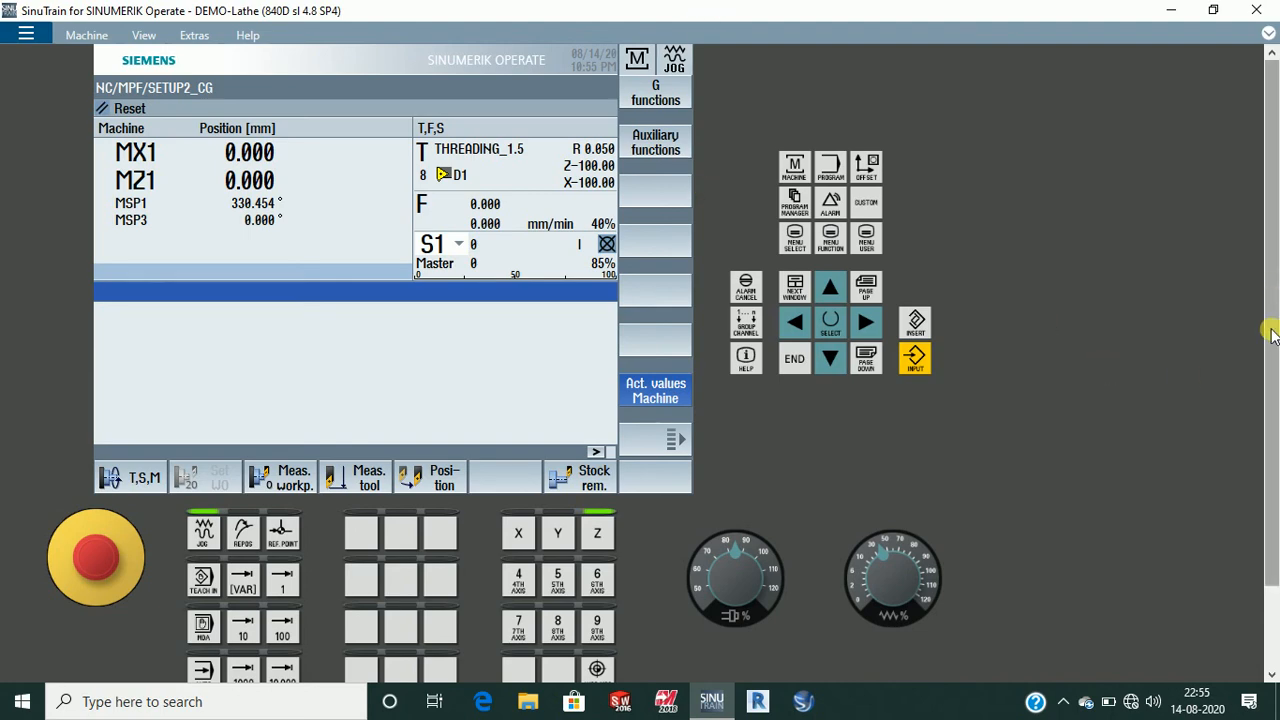
left_click_drag(1274, 347, 1274, 428)
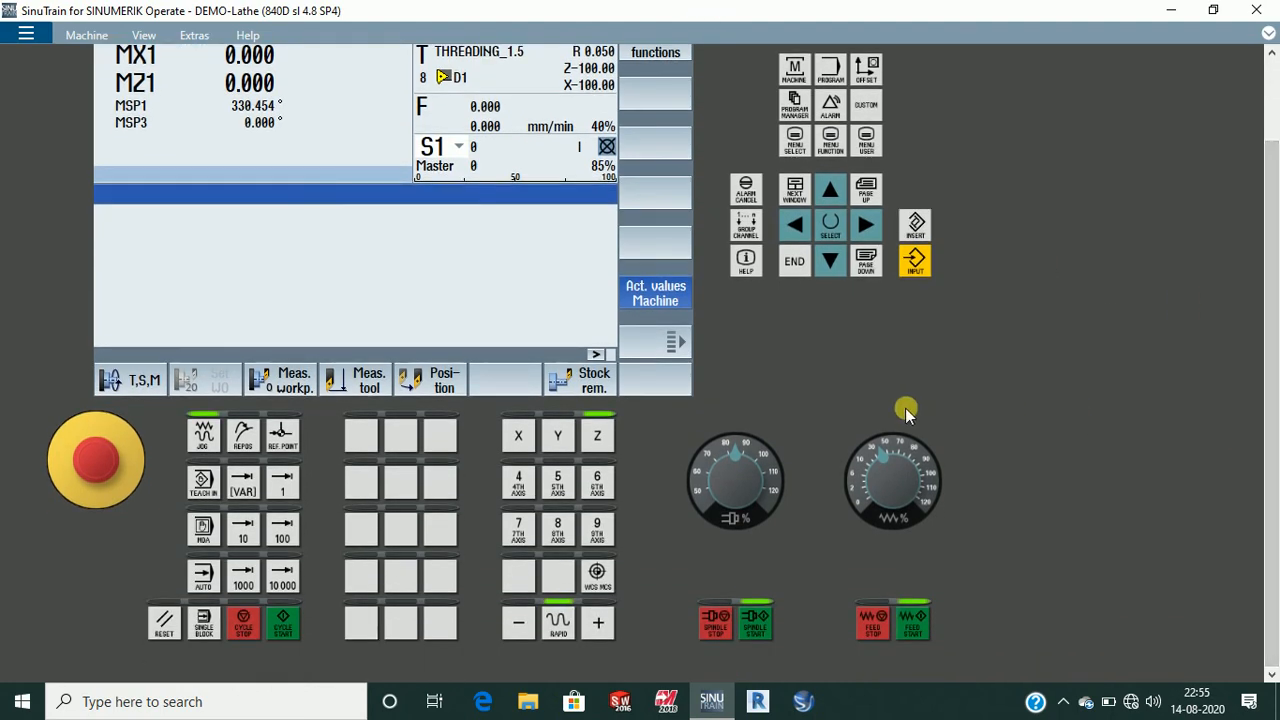